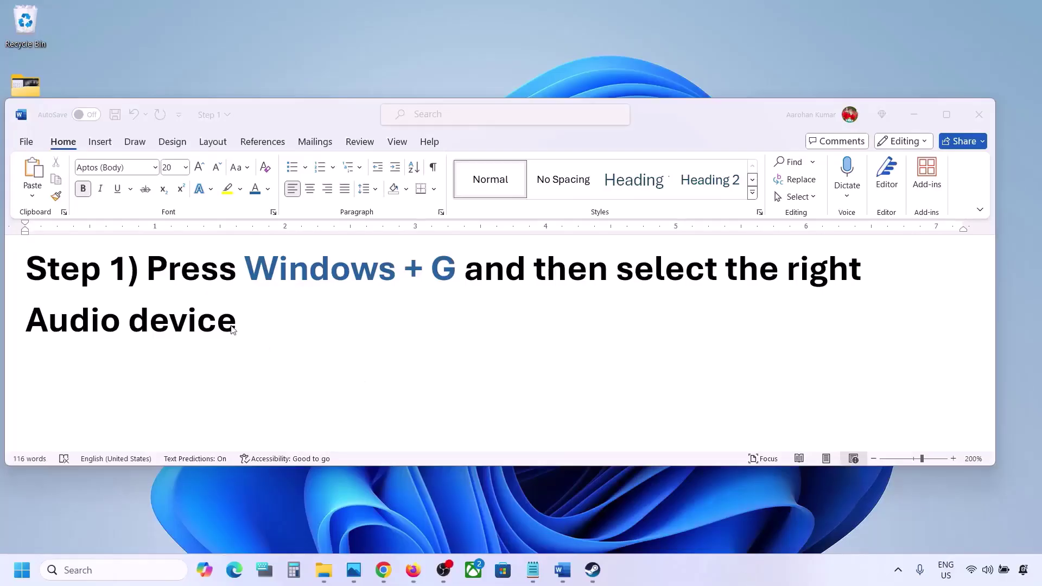
# - Review Word's Step 1 note on choosing the audio device, then bring up the Xbox Game Bar
pyautogui.click(165, 275)
pyautogui.moveTo(148, 271); pyautogui.dragTo(242, 313)
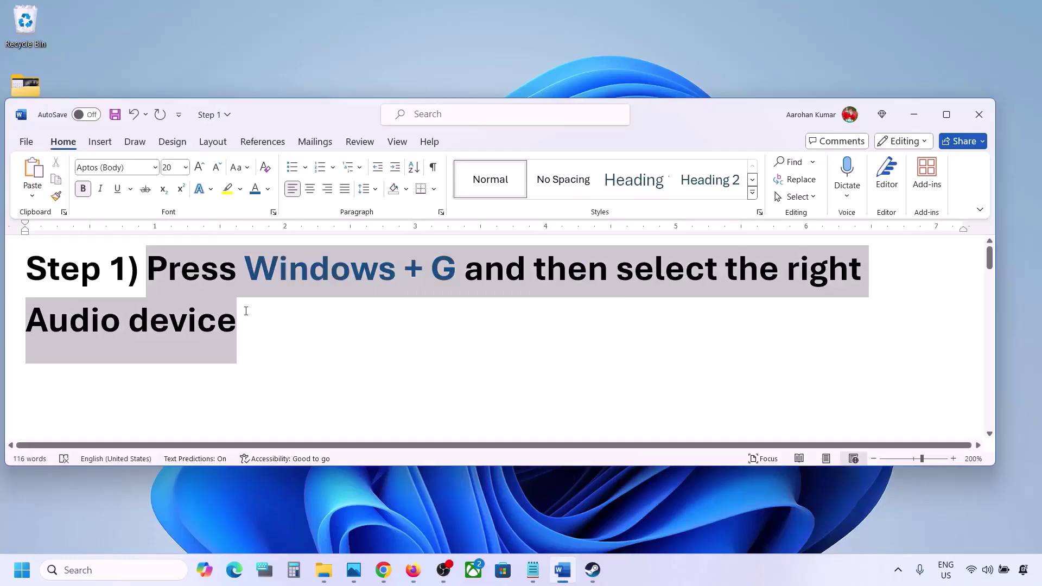
pyautogui.click(295, 336)
pyautogui.press('super+g')
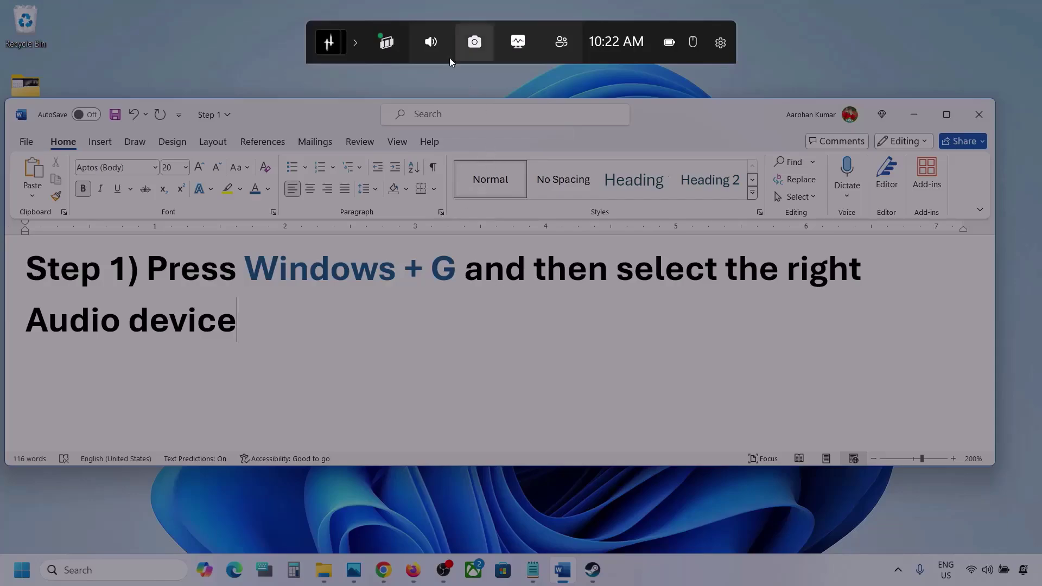
# - In the Game Bar Audio mixer, set the Windows default output to Speakers (Realtek(R) Audio)
pyautogui.click(432, 43)
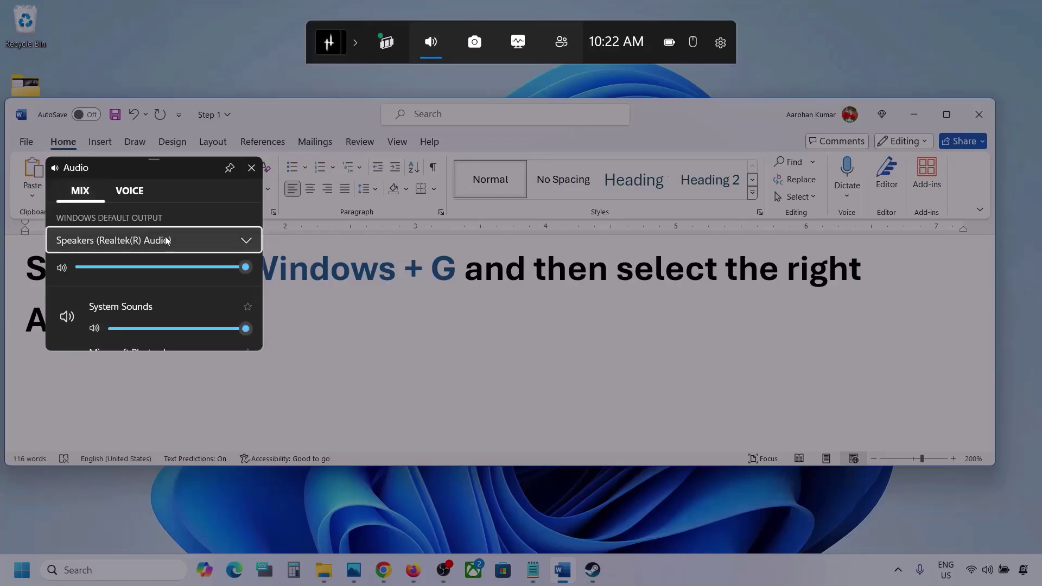
pyautogui.click(247, 242)
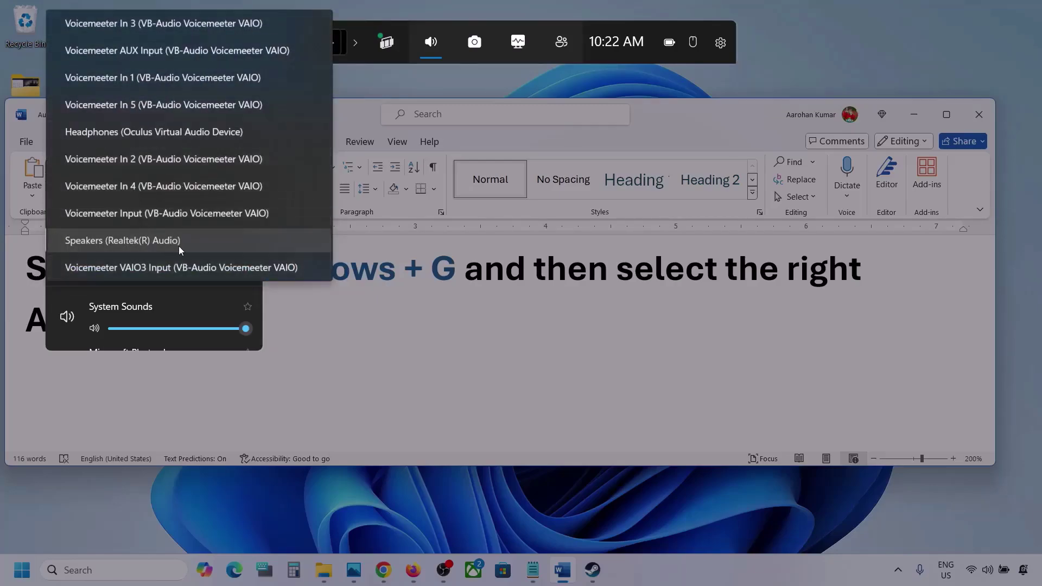
pyautogui.click(162, 242)
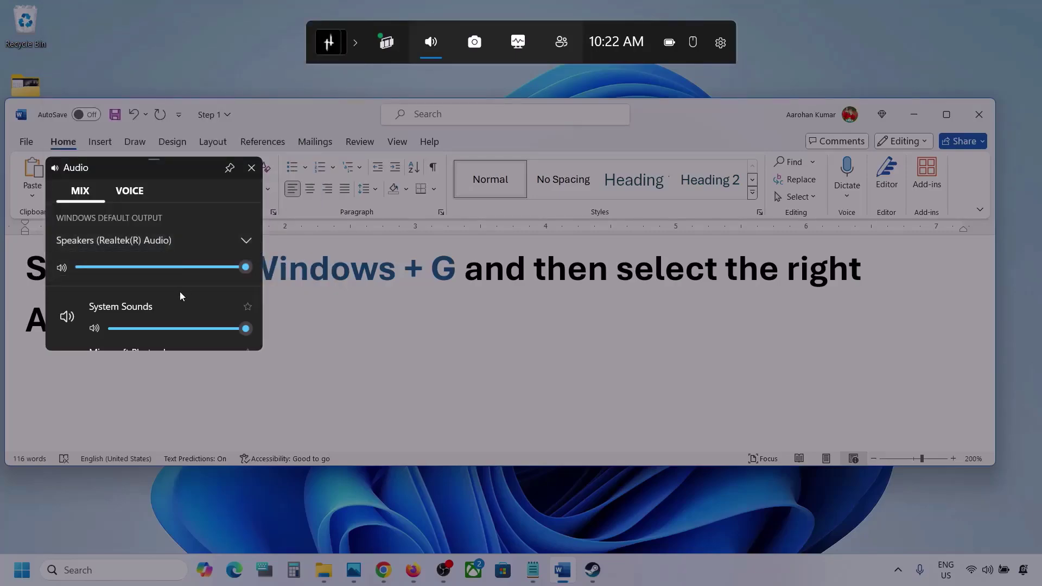
# - Enlarge the audio panel and adjust the Microsoft Photos Legacy app volume slider
pyautogui.scroll(-2, 180, 305)
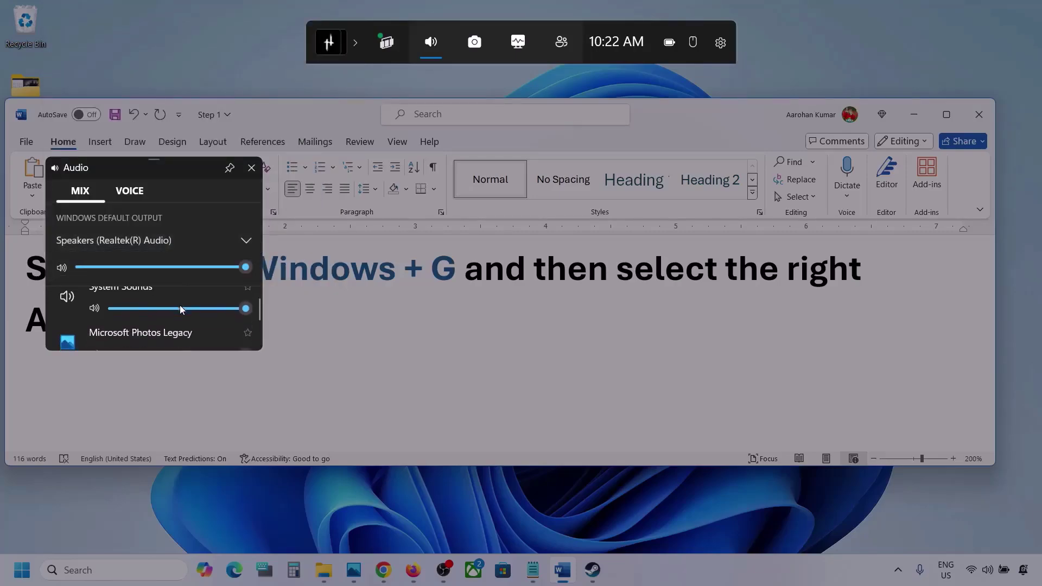
pyautogui.moveTo(169, 350); pyautogui.dragTo(175, 480)
pyautogui.scroll(1, 157, 380)
pyautogui.scroll(-2, 157, 380)
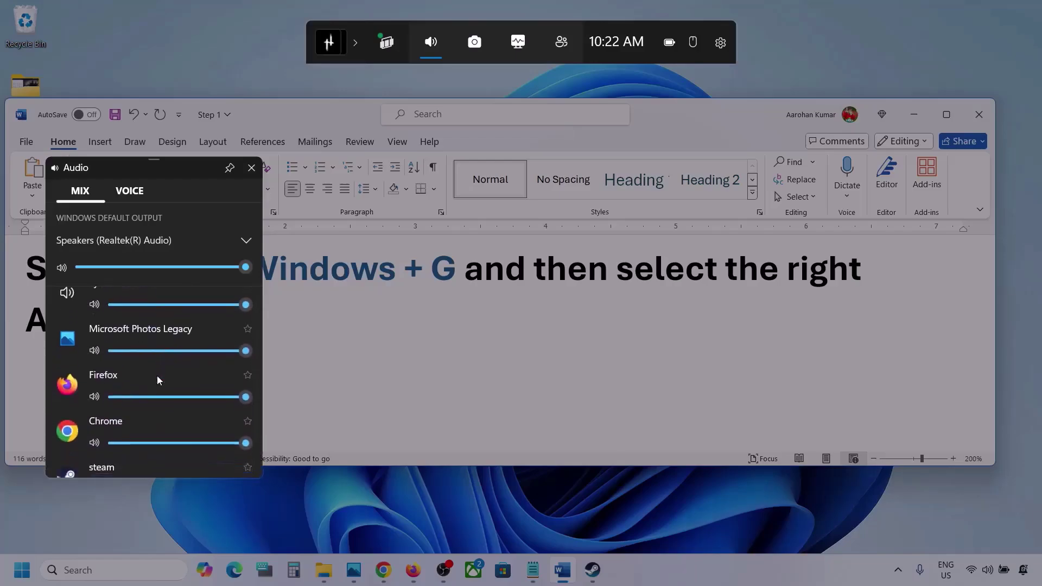
pyautogui.scroll(1, 128, 386)
pyautogui.moveTo(246, 375)
pyautogui.mouseDown()
pyautogui.moveTo(167, 379)
pyautogui.moveTo(242, 375)
pyautogui.mouseUp()
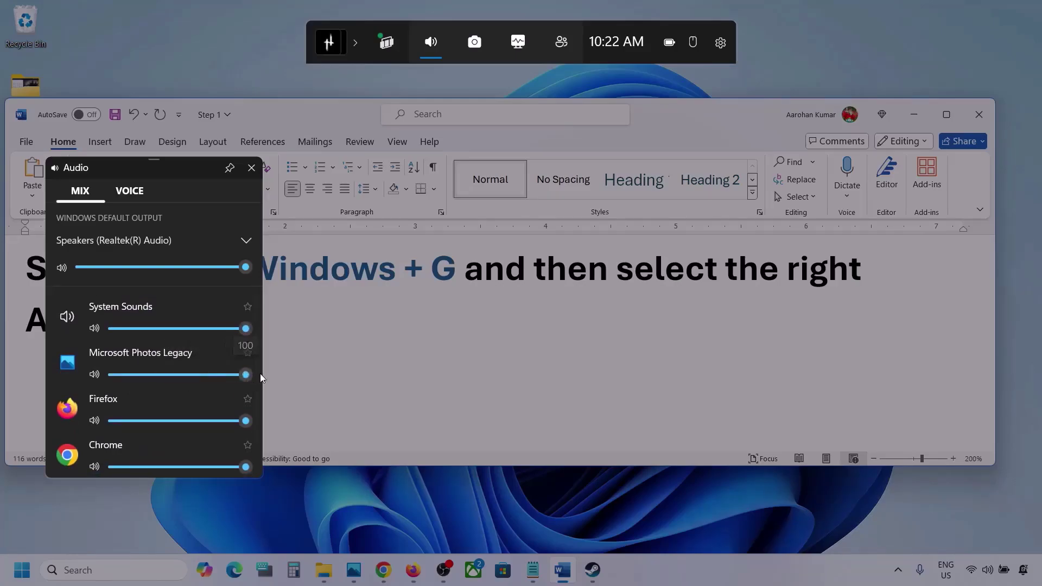
pyautogui.scroll(-1, 193, 392)
pyautogui.moveTo(248, 373)
pyautogui.mouseDown()
pyautogui.moveTo(230, 375)
pyautogui.moveTo(265, 381)
pyautogui.mouseUp()
pyautogui.scroll(-1, 153, 400)
pyautogui.scroll(1, 153, 401)
pyautogui.scroll(1, 134, 426)
# - On the Voice tab, keep Microphone Array as input and make Speakers (Realtek(R) Audio) the communications output
pyautogui.click(128, 191)
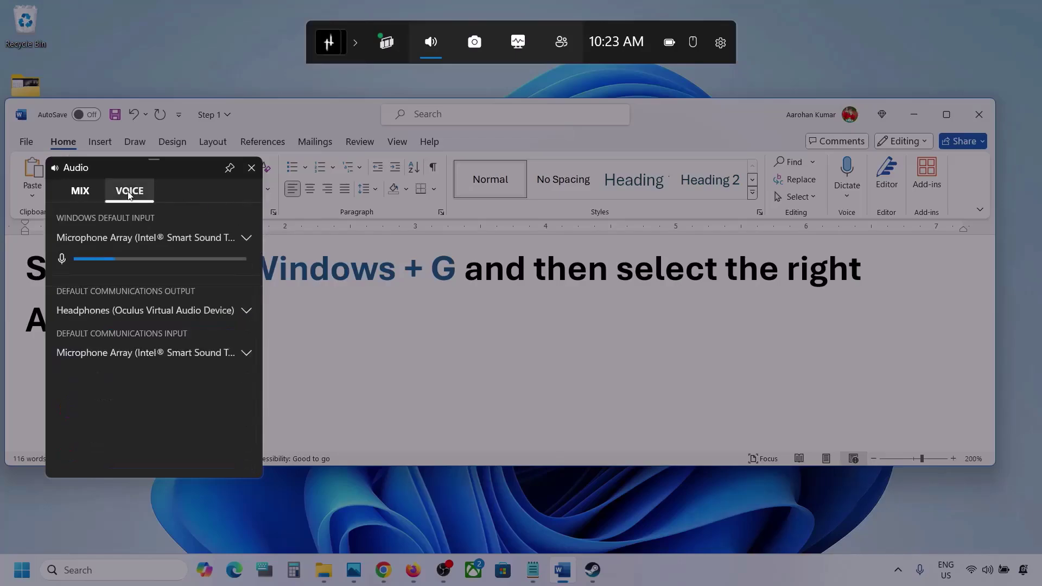
pyautogui.click(250, 237)
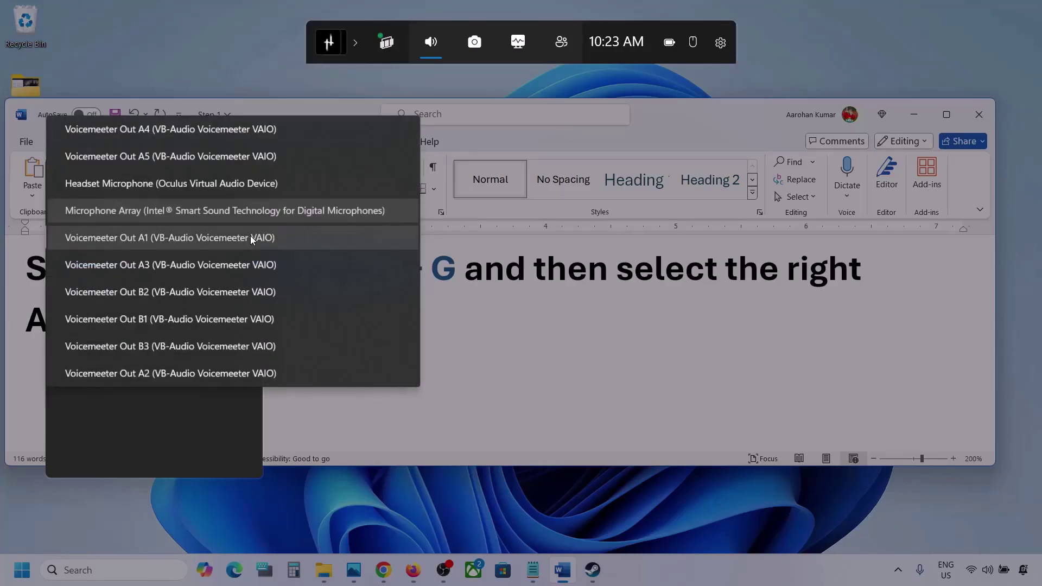
pyautogui.click(246, 213)
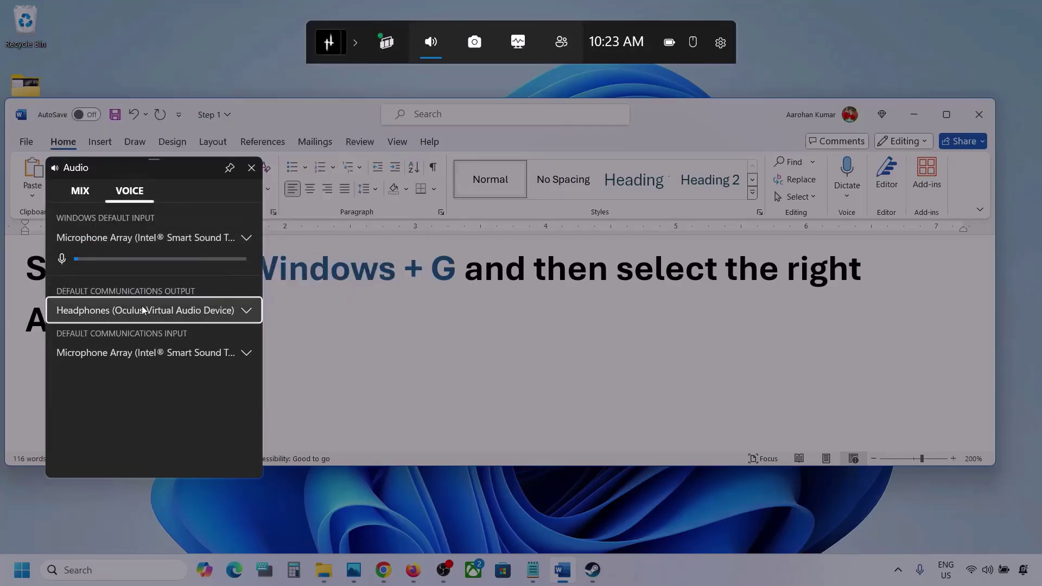
pyautogui.click(247, 311)
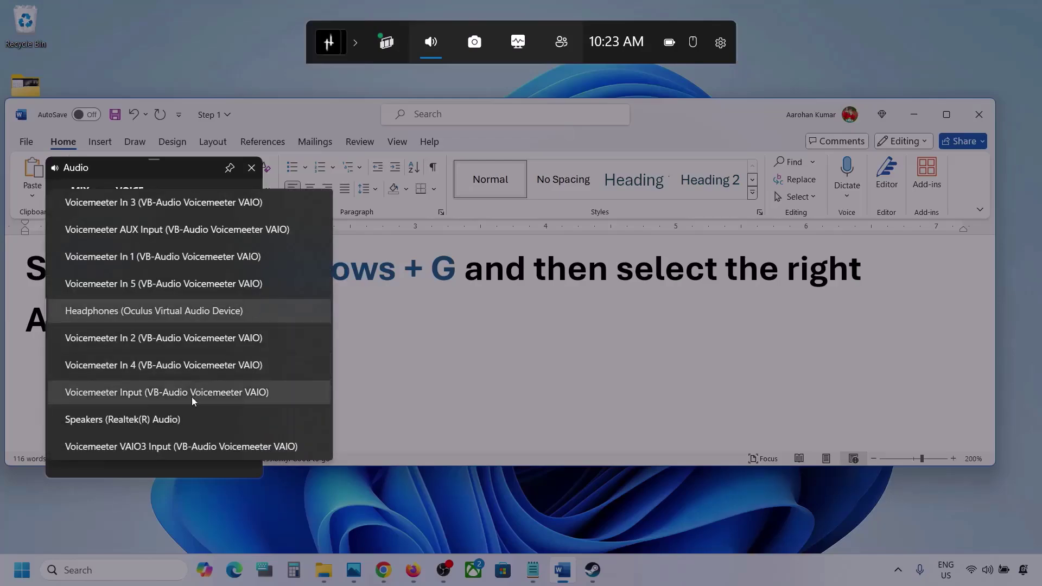
pyautogui.click(165, 419)
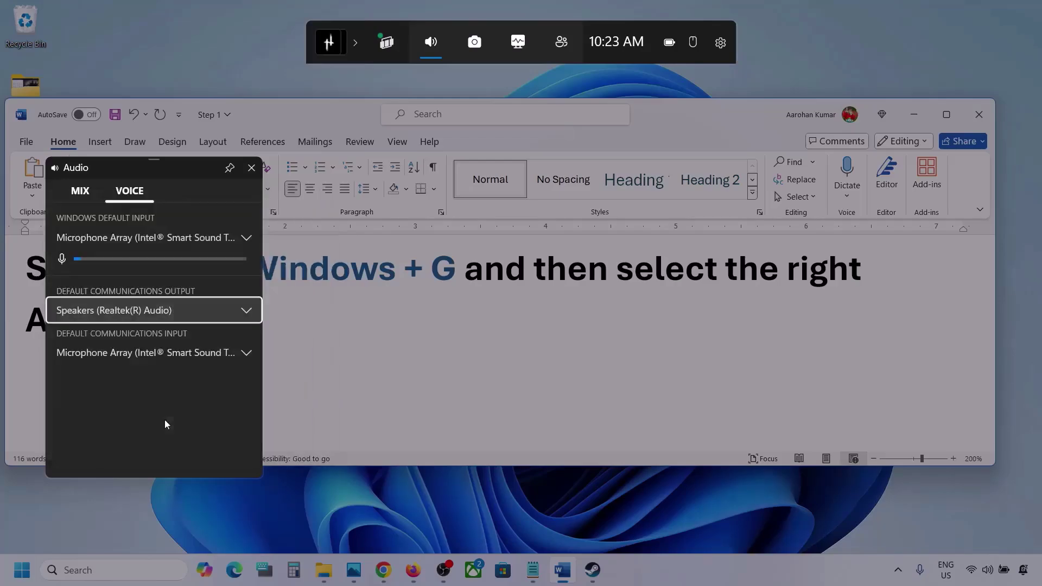
# - Keep Microphone Array as communications input, then close the Audio panel and Game Bar
pyautogui.click(245, 354)
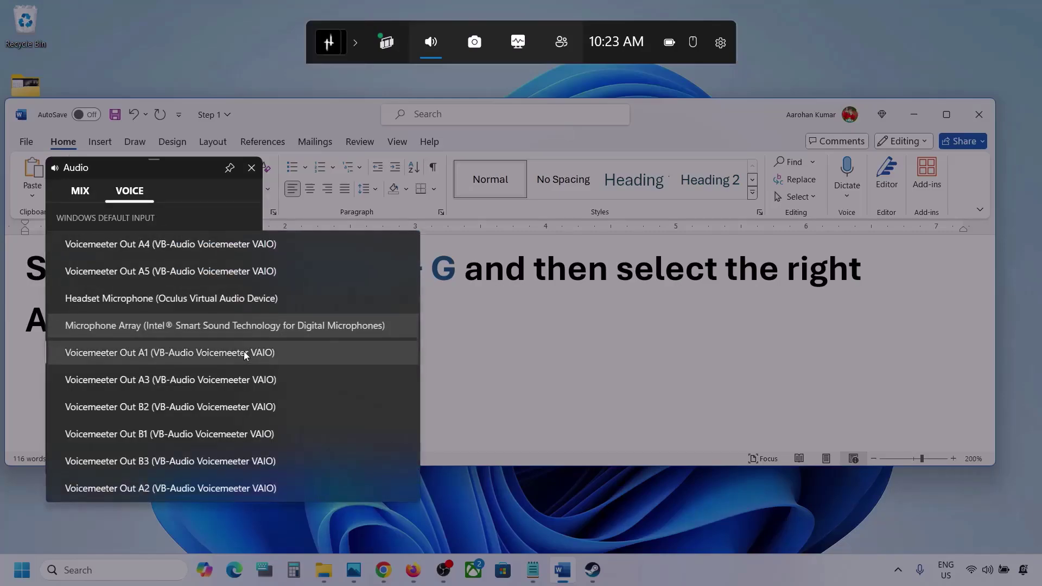
pyautogui.click(282, 324)
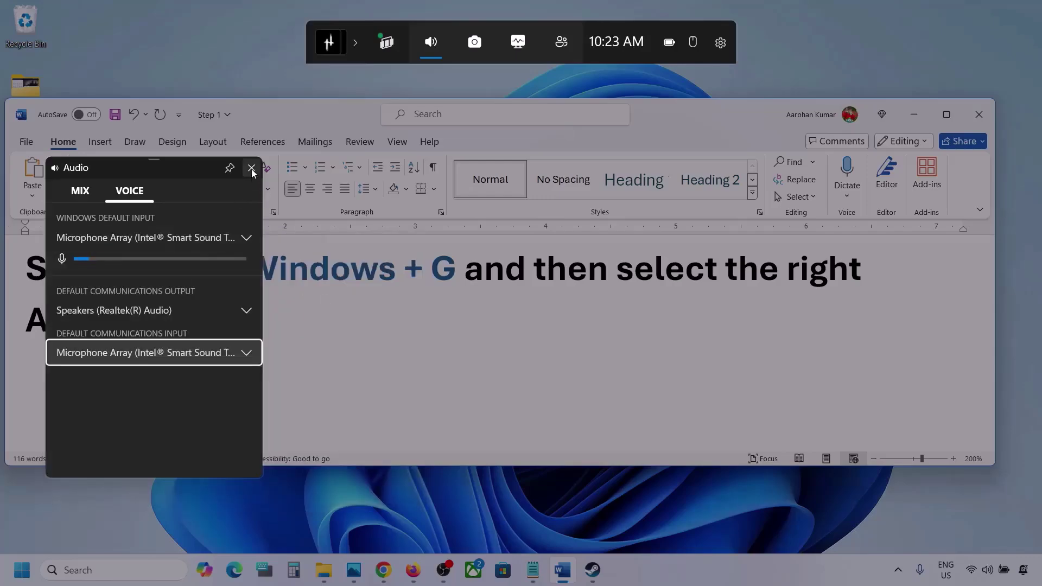
pyautogui.click(251, 169)
pyautogui.click(565, 80)
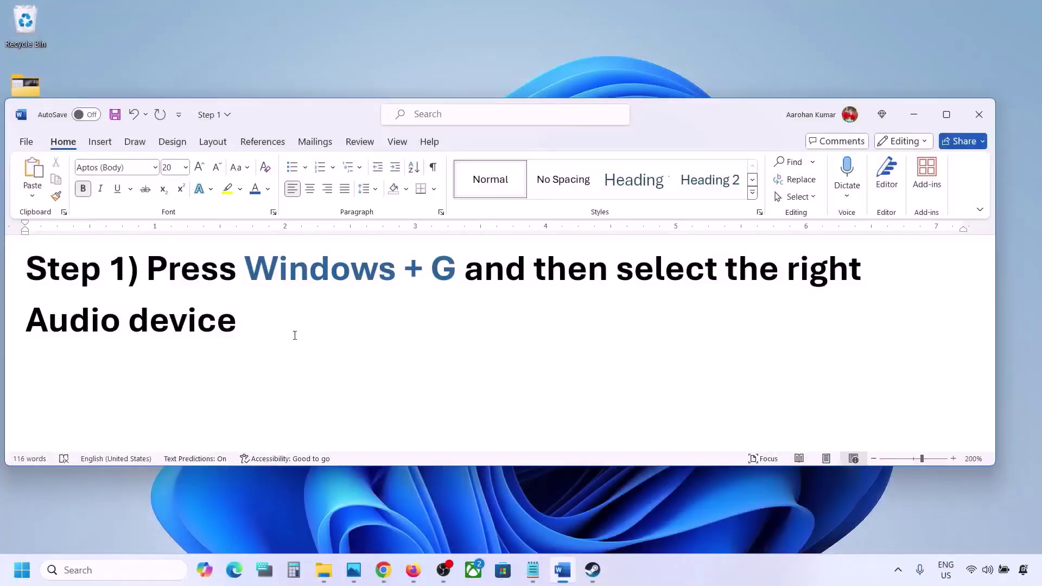
# - Highlight Word's Step 2 note about unmuted volume, then minimize Word to the desktop
pyautogui.click(22, 570)
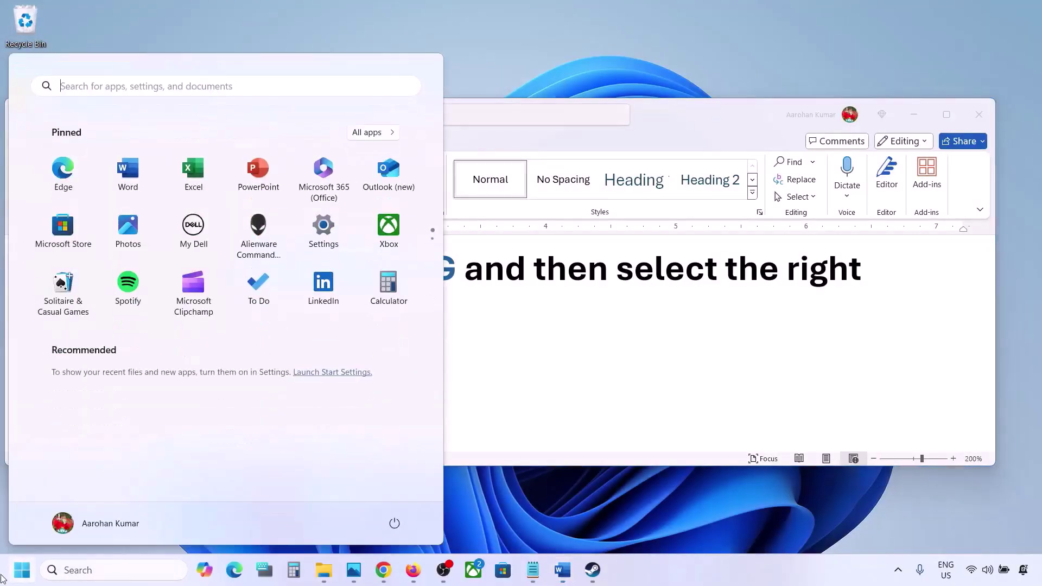
pyautogui.click(489, 426)
pyautogui.scroll(-4, 490, 424)
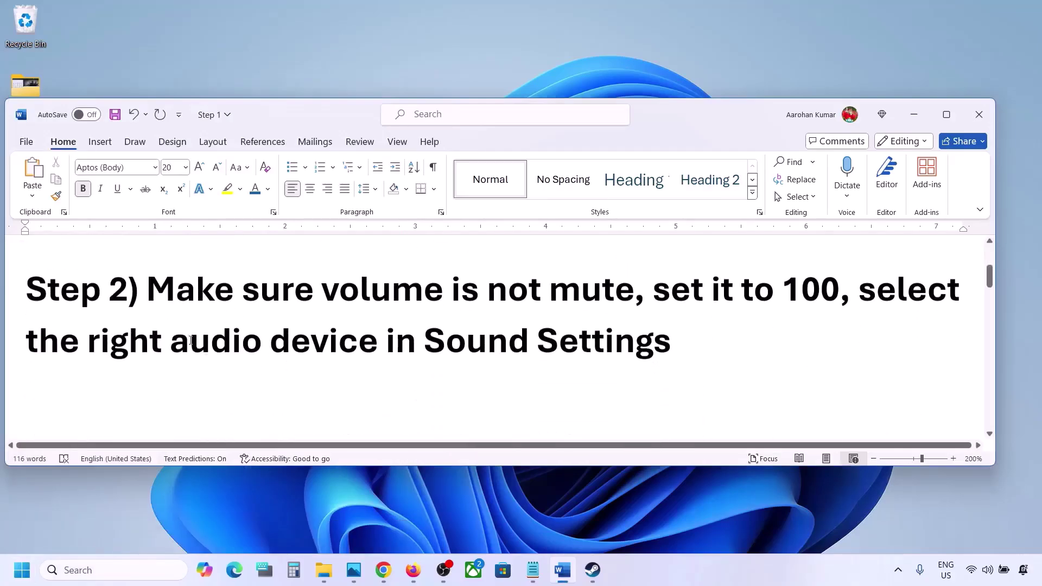
pyautogui.moveTo(162, 301); pyautogui.dragTo(634, 300)
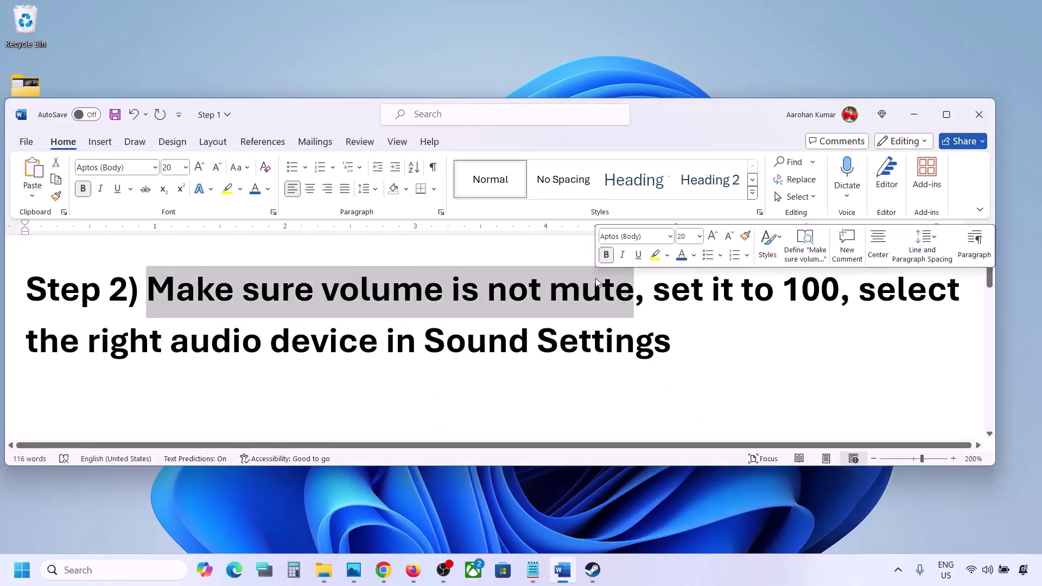
pyautogui.click(914, 115)
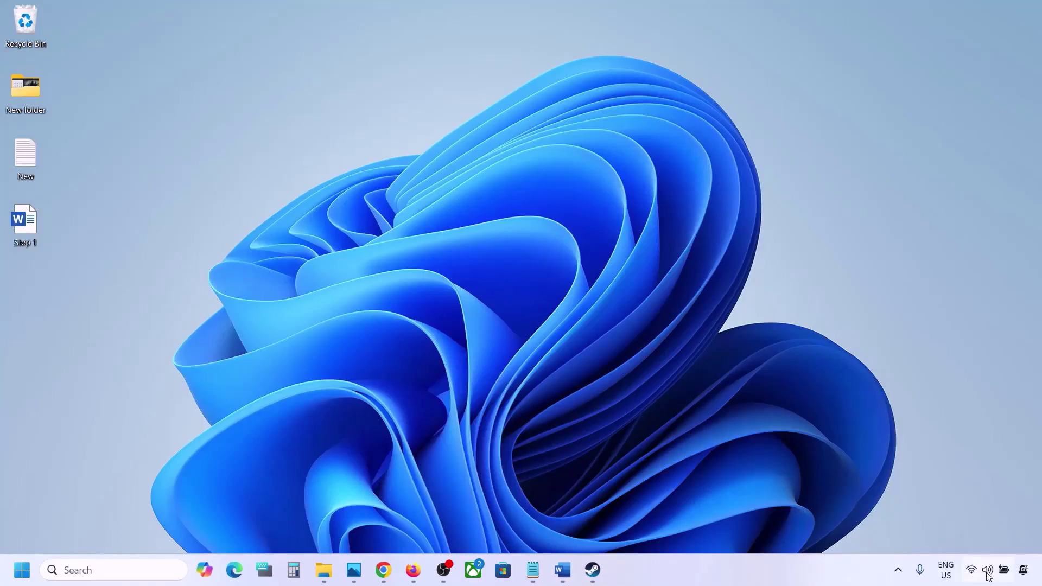
# - Turn Steam's volume down to 0 in the Volume mixer, then close Settings
pyautogui.moveTo(991, 575)
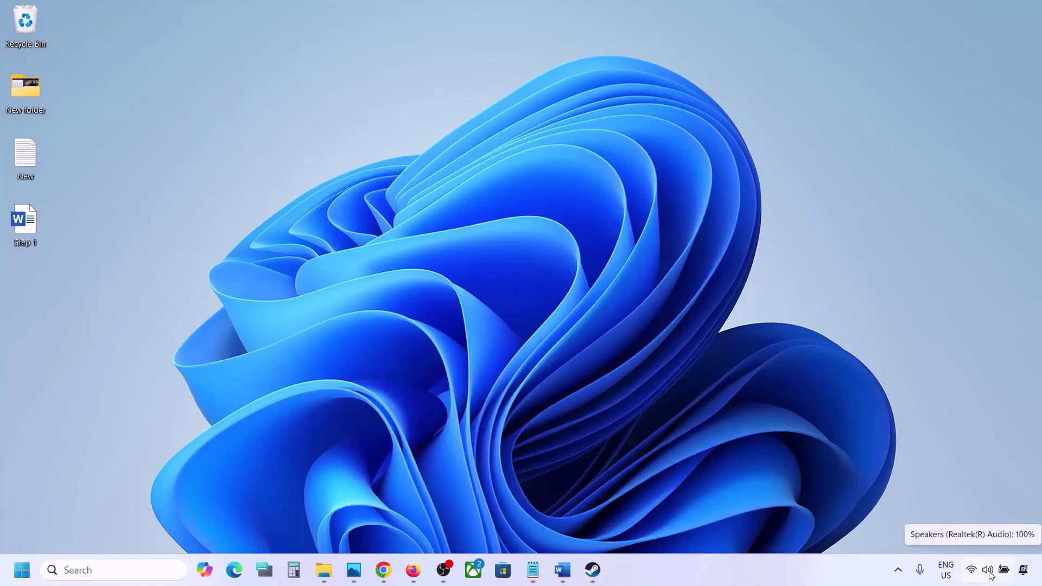
pyautogui.rightClick(991, 576)
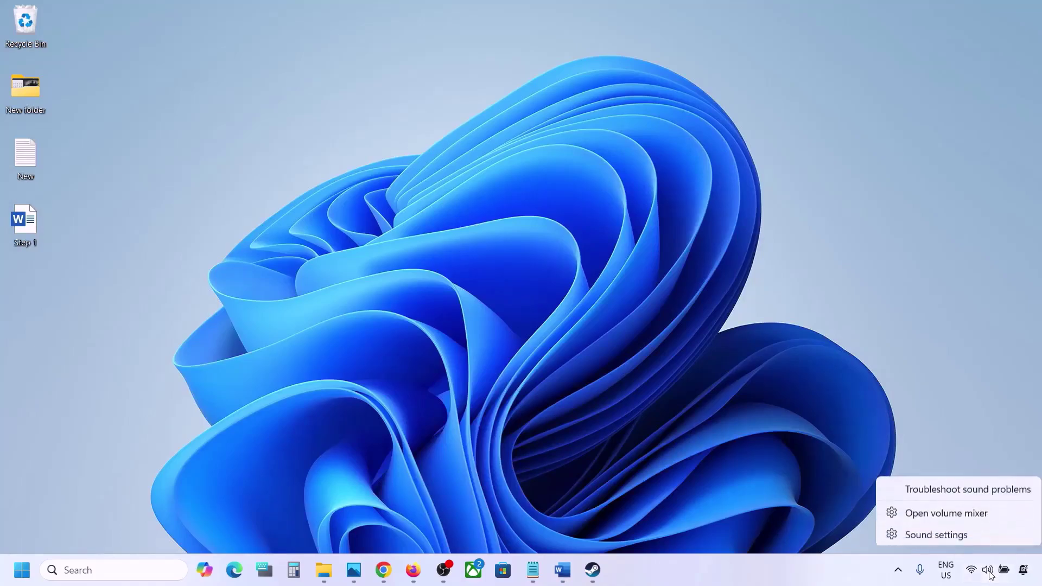
pyautogui.click(963, 513)
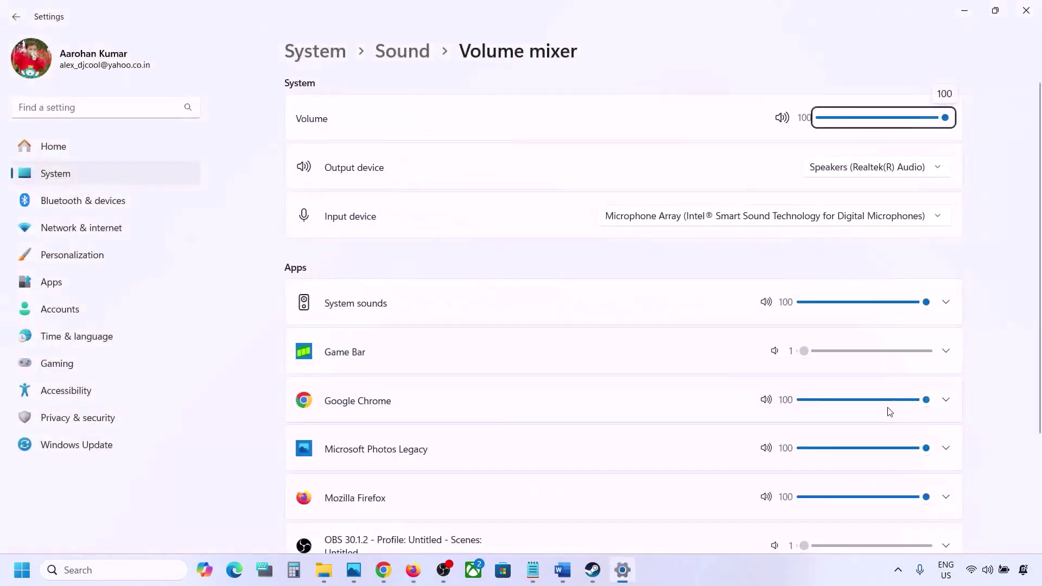
pyautogui.scroll(-2, 647, 385)
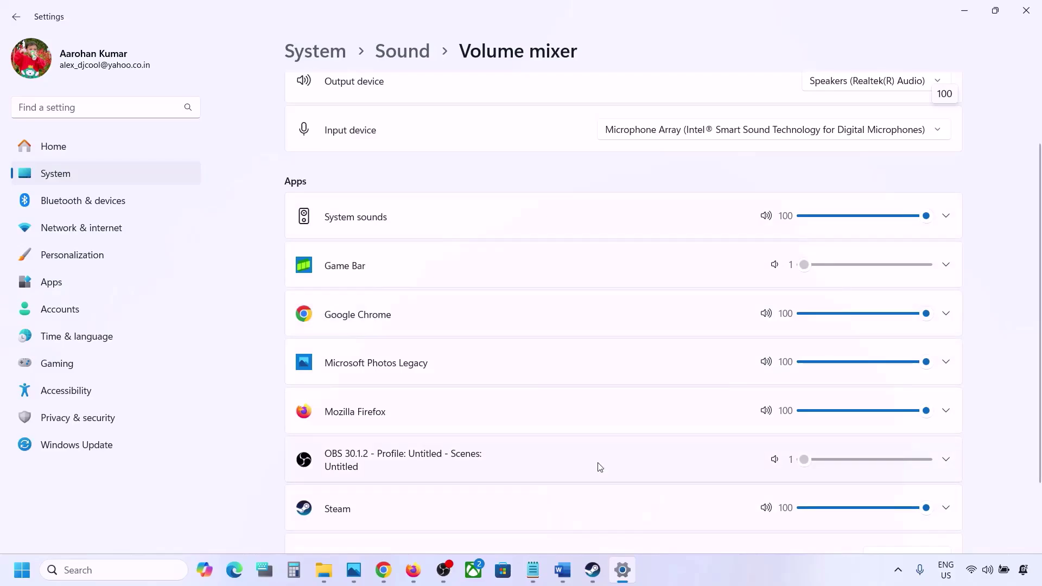
pyautogui.scroll(-1, 599, 466)
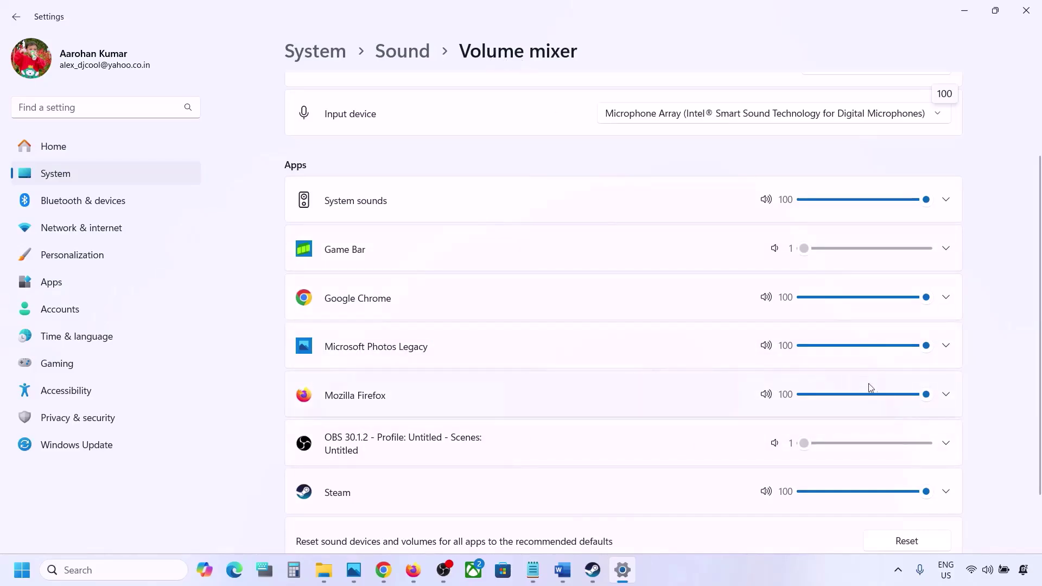
pyautogui.moveTo(925, 492)
pyautogui.mouseDown()
pyautogui.moveTo(802, 496)
pyautogui.moveTo(929, 495)
pyautogui.mouseUp()
pyautogui.click(1026, 10)
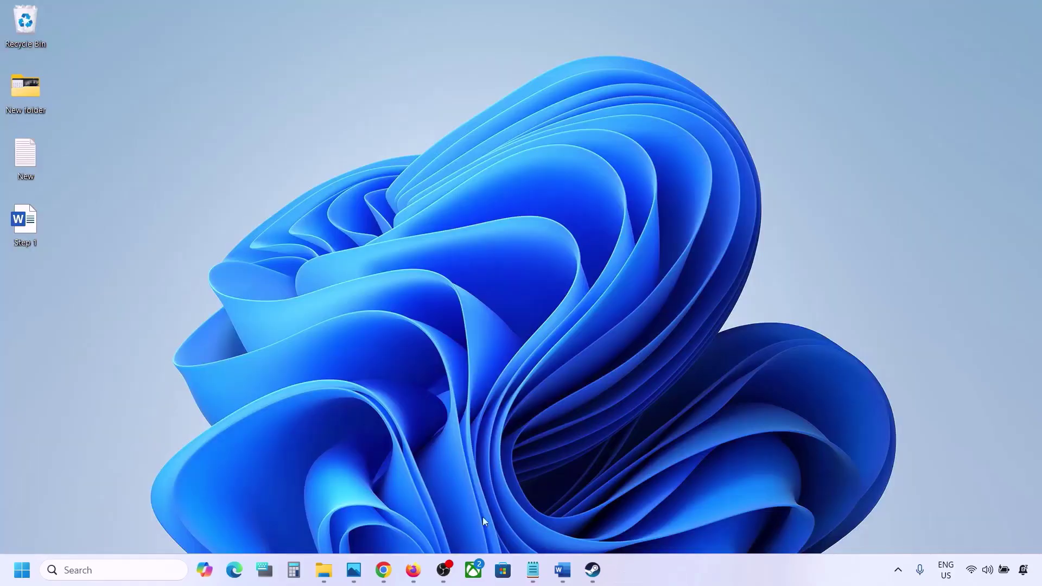
# - Restore Word, highlight the Step 2 audio-device note, and bring up the tray sound options menu
pyautogui.click(562, 570)
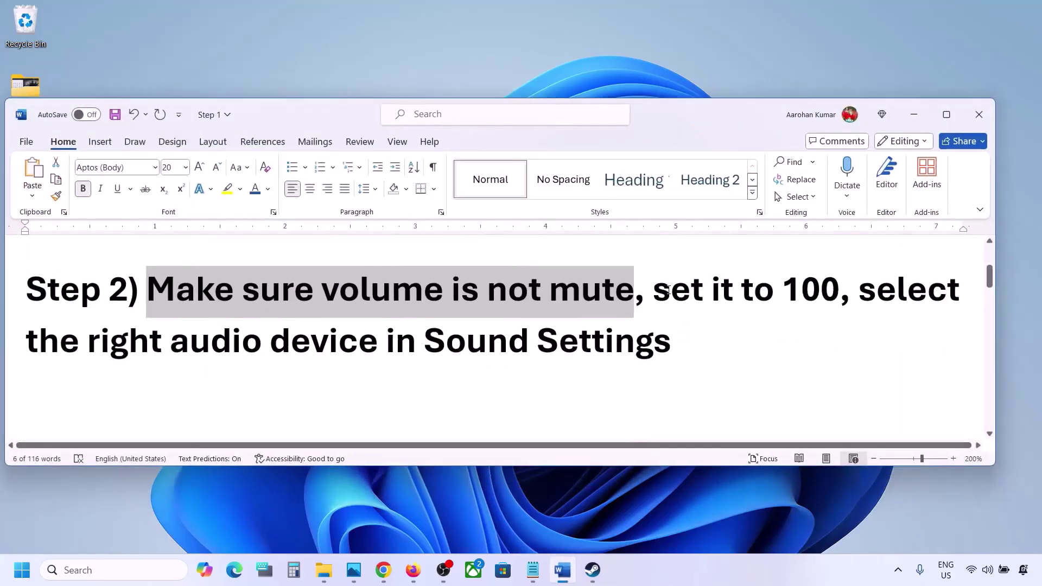
pyautogui.moveTo(86, 353); pyautogui.dragTo(671, 347)
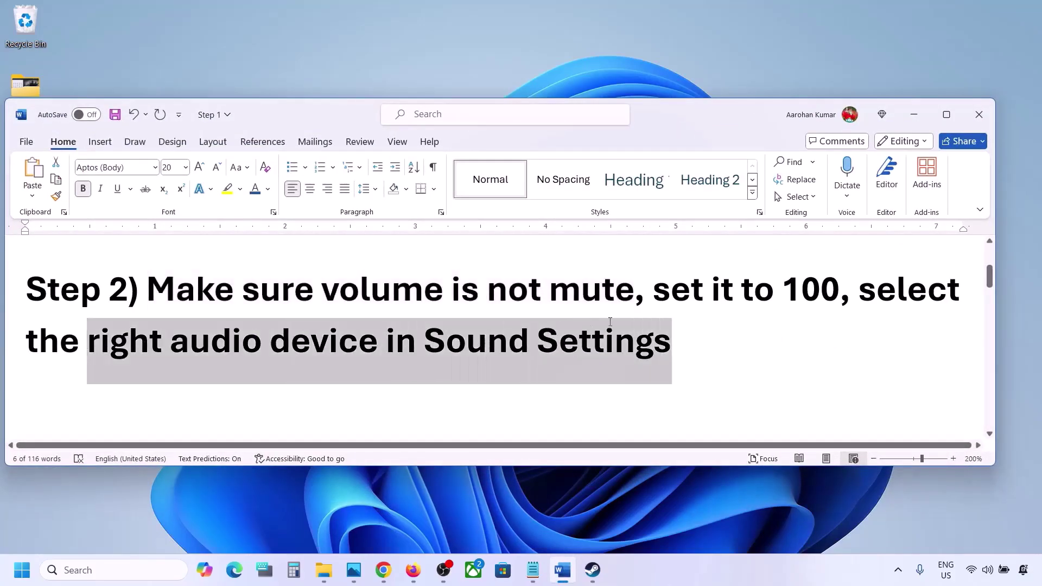
pyautogui.click(987, 571)
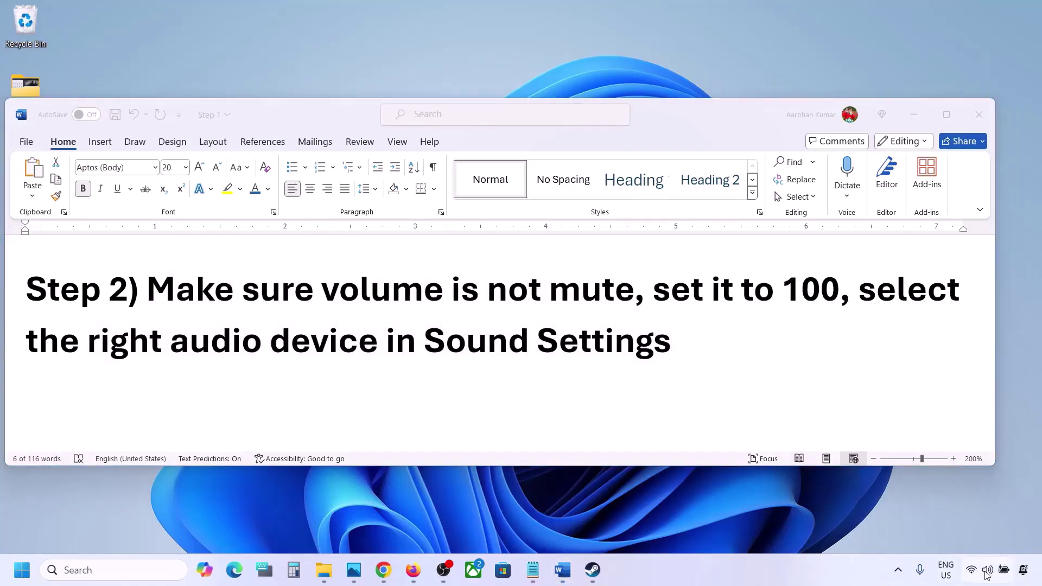
pyautogui.rightClick(987, 573)
# - Open the Sound settings page and confirm Speakers as the output device
pyautogui.click(958, 535)
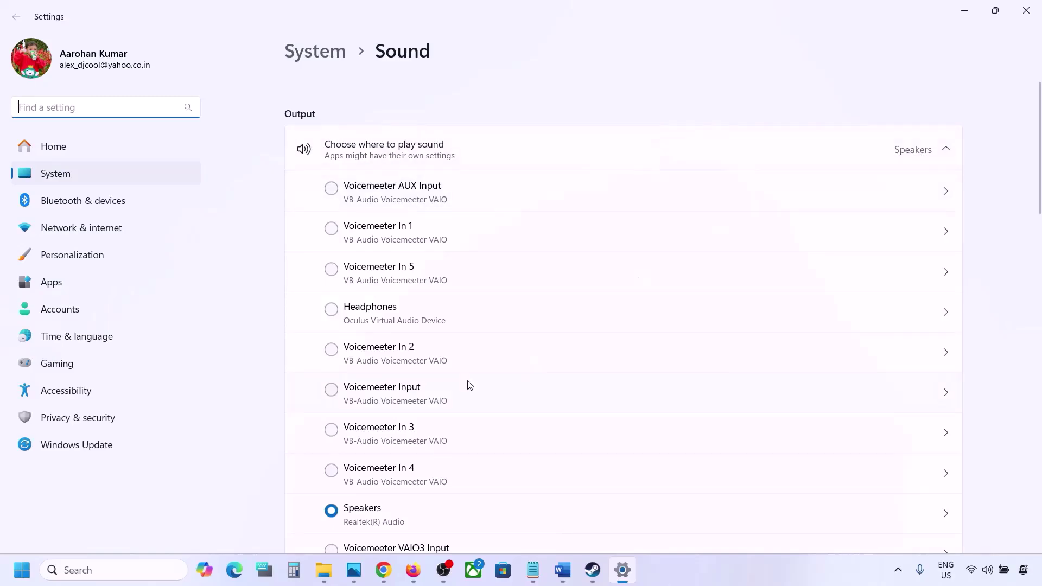
pyautogui.scroll(-2, 467, 385)
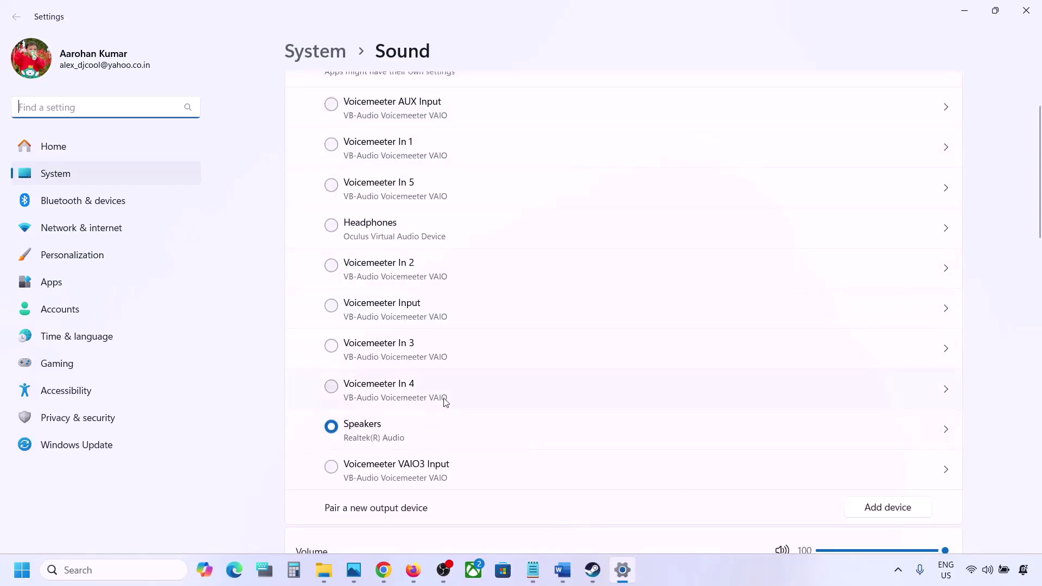
pyautogui.click(380, 432)
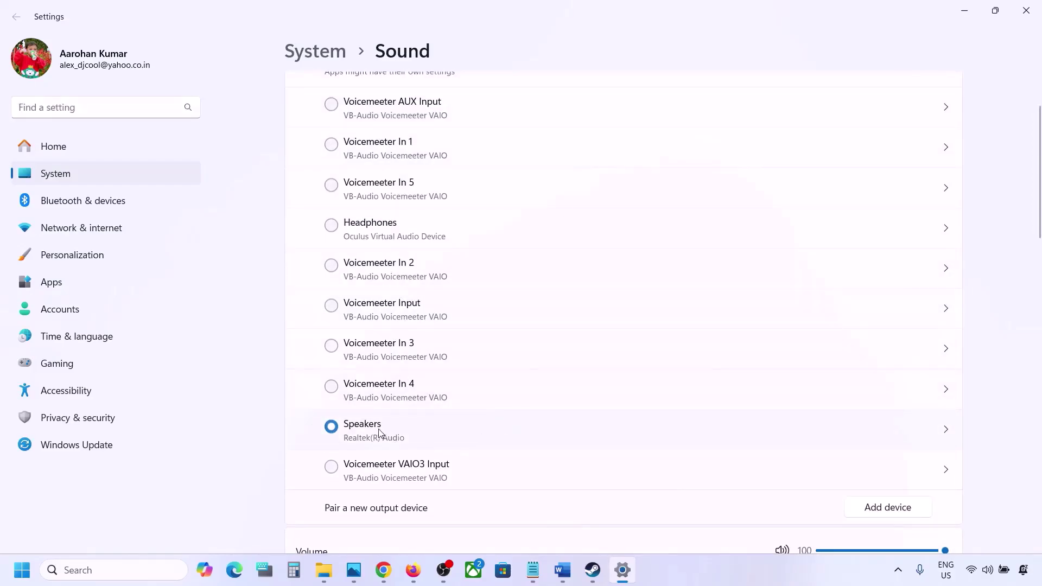
# - Verify the Microphone Array input volume is at 100, then close Settings
pyautogui.scroll(-5, 397, 435)
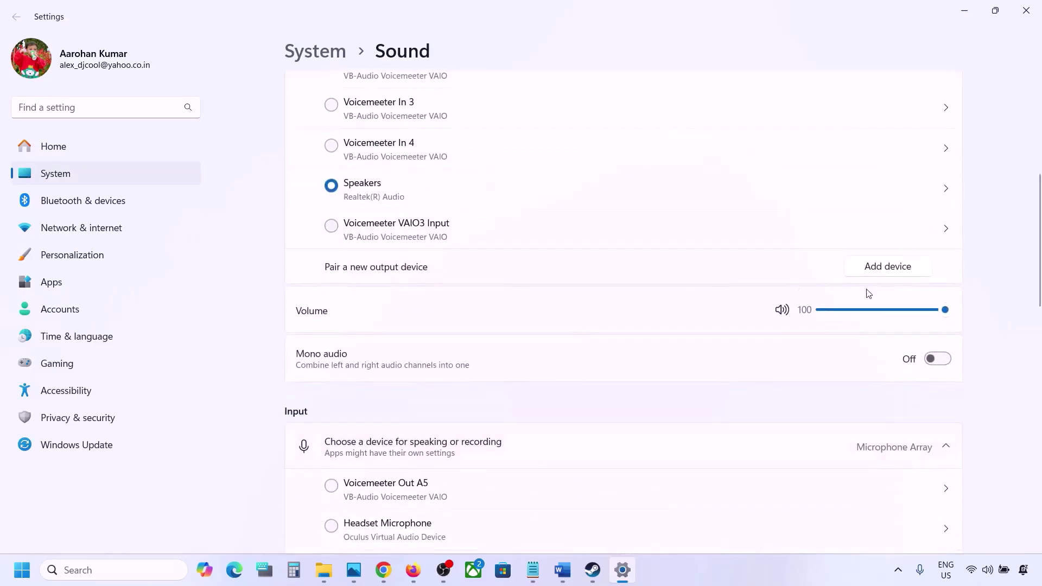
pyautogui.scroll(-2, 691, 390)
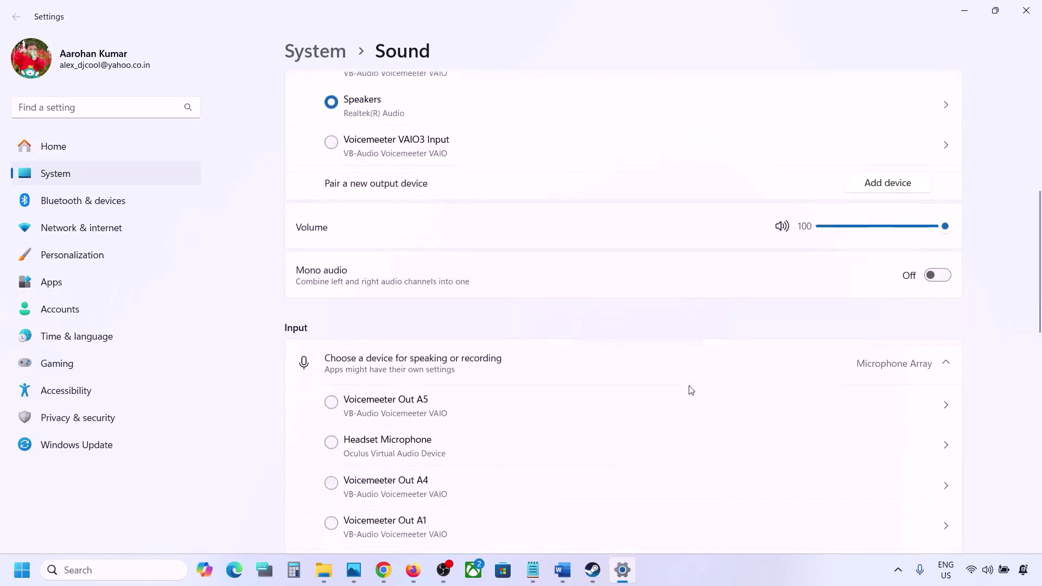
pyautogui.scroll(-3, 691, 390)
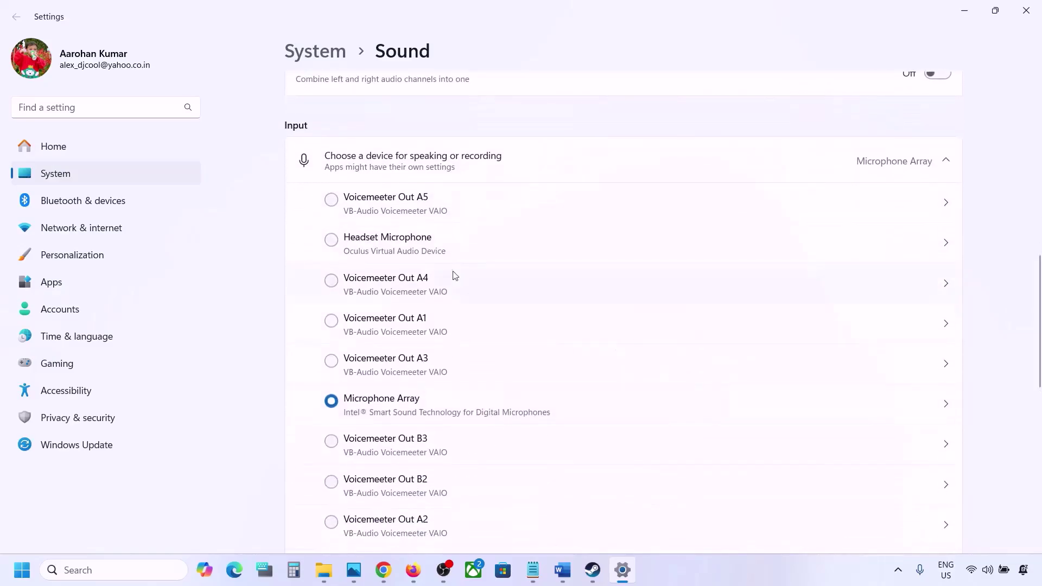
pyautogui.scroll(-2, 423, 455)
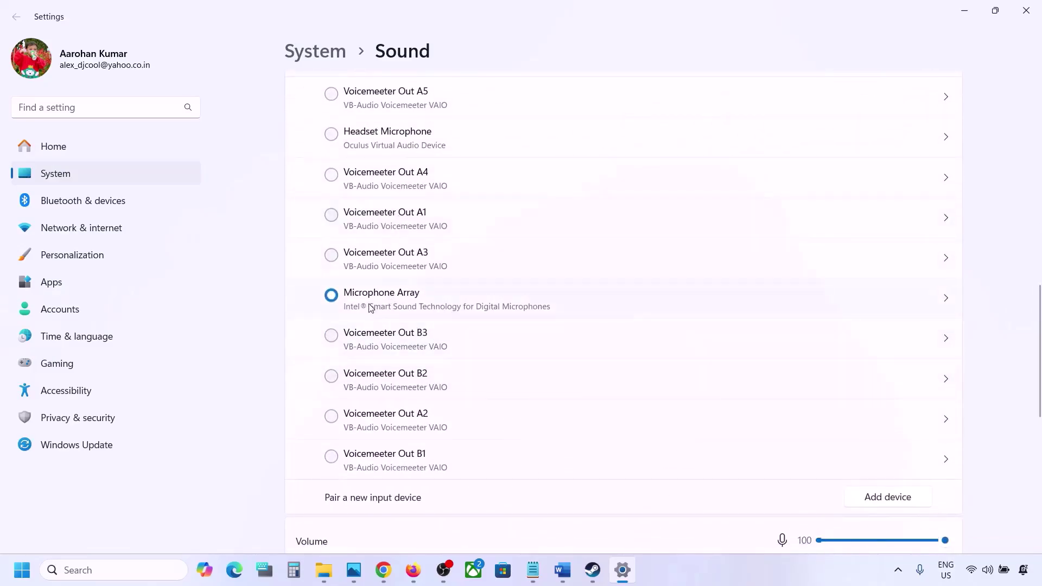
pyautogui.scroll(-4, 464, 314)
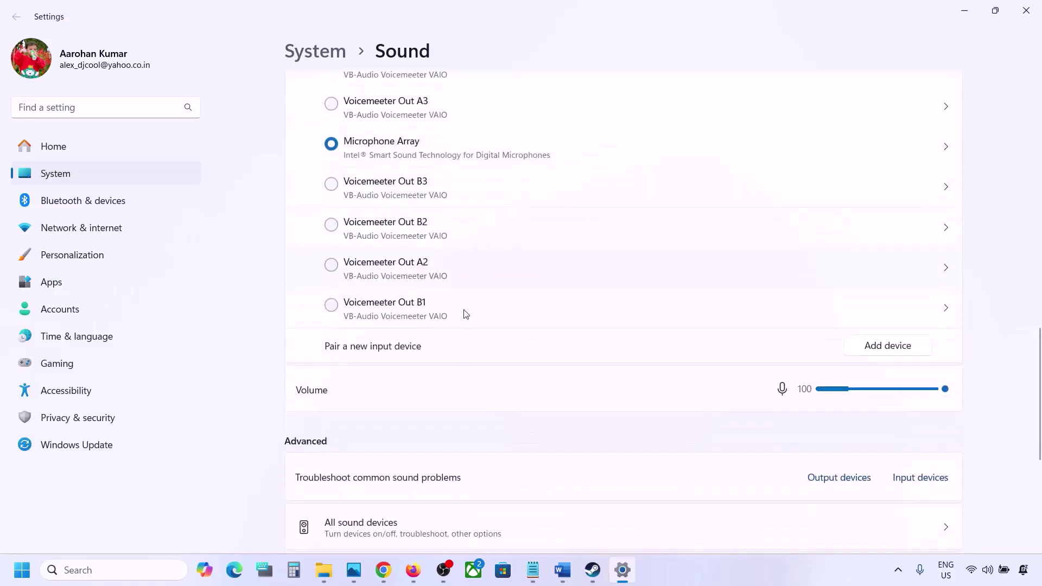
pyautogui.scroll(3, 461, 261)
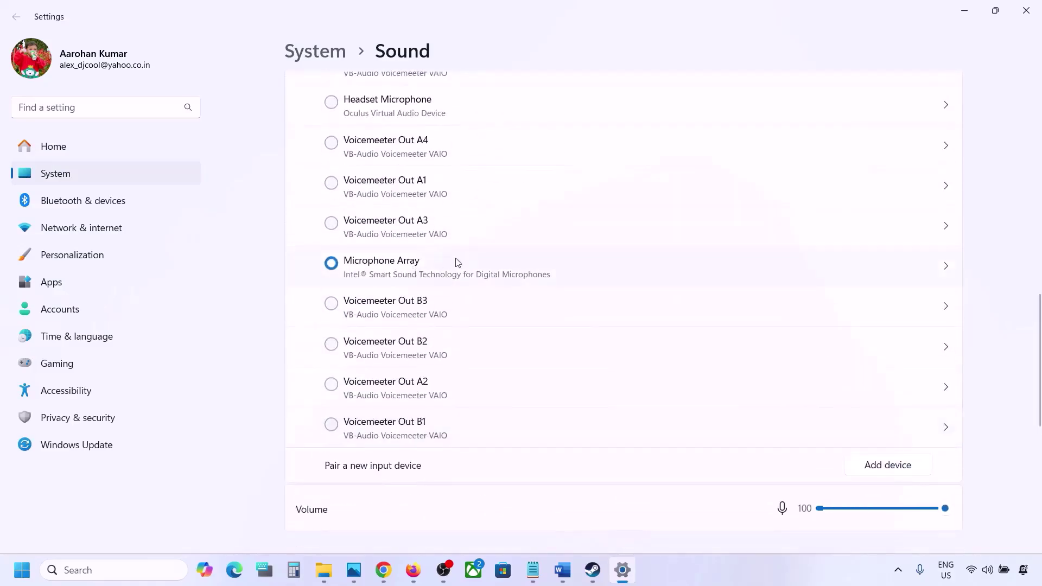
pyautogui.scroll(-4, 421, 375)
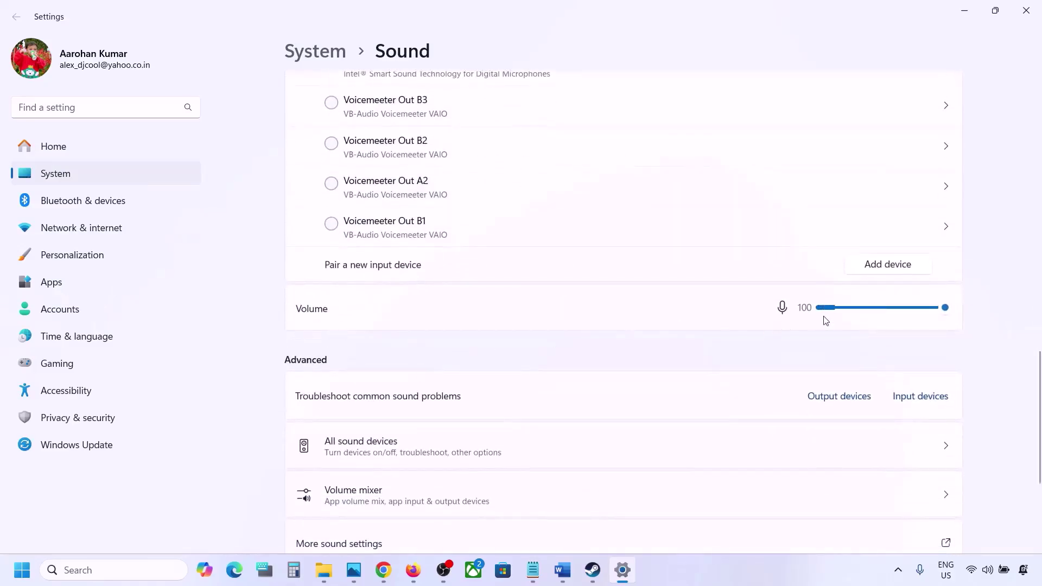
pyautogui.click(944, 308)
pyautogui.scroll(-1, 687, 370)
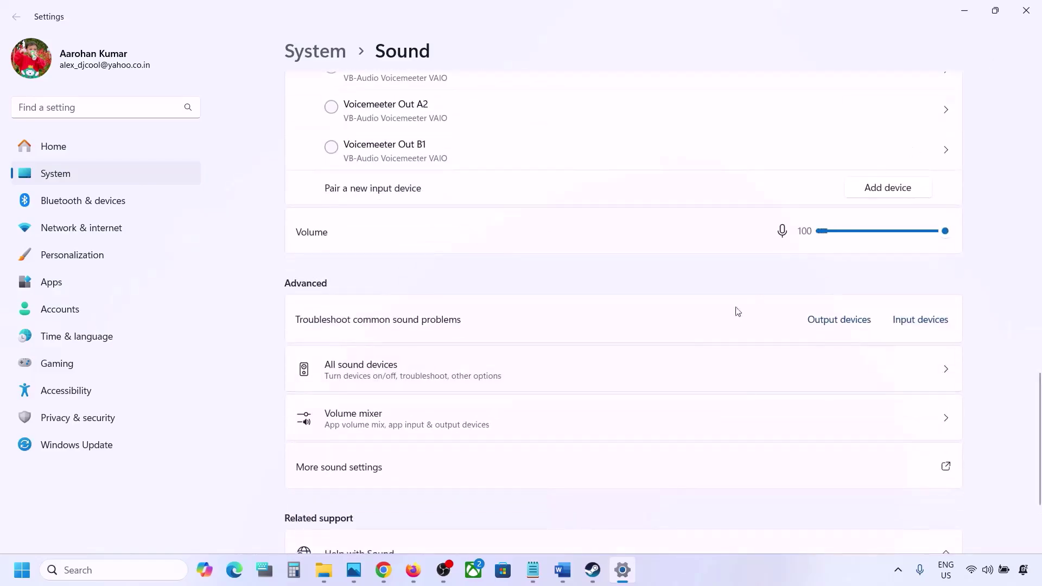
pyautogui.scroll(-2, 729, 322)
pyautogui.click(1026, 10)
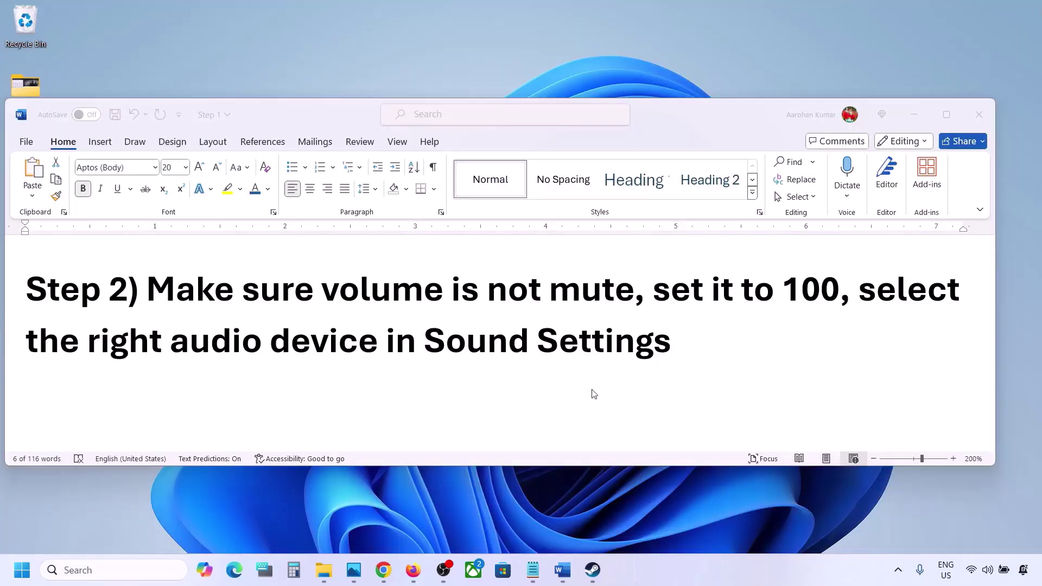
pyautogui.scroll(-2, 483, 379)
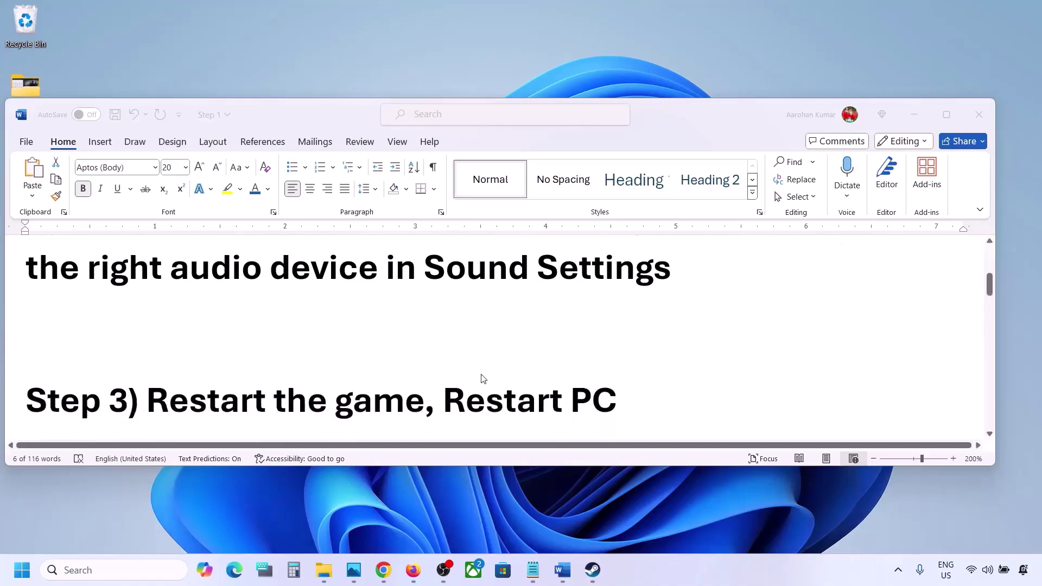
pyautogui.doubleClick(210, 369)
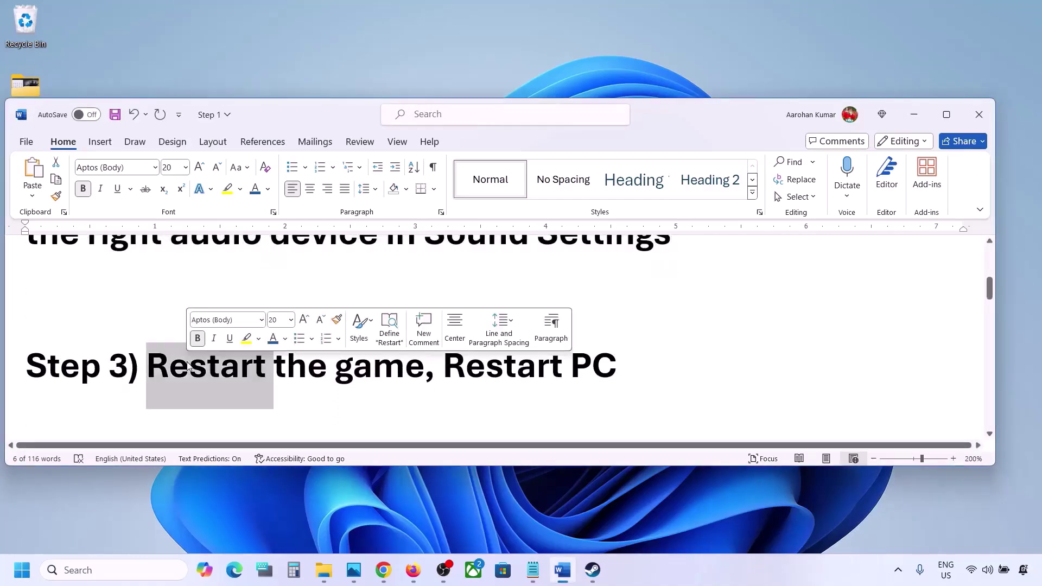
pyautogui.click(295, 362)
pyautogui.moveTo(148, 363); pyautogui.dragTo(616, 361)
pyautogui.scroll(-3, 329, 358)
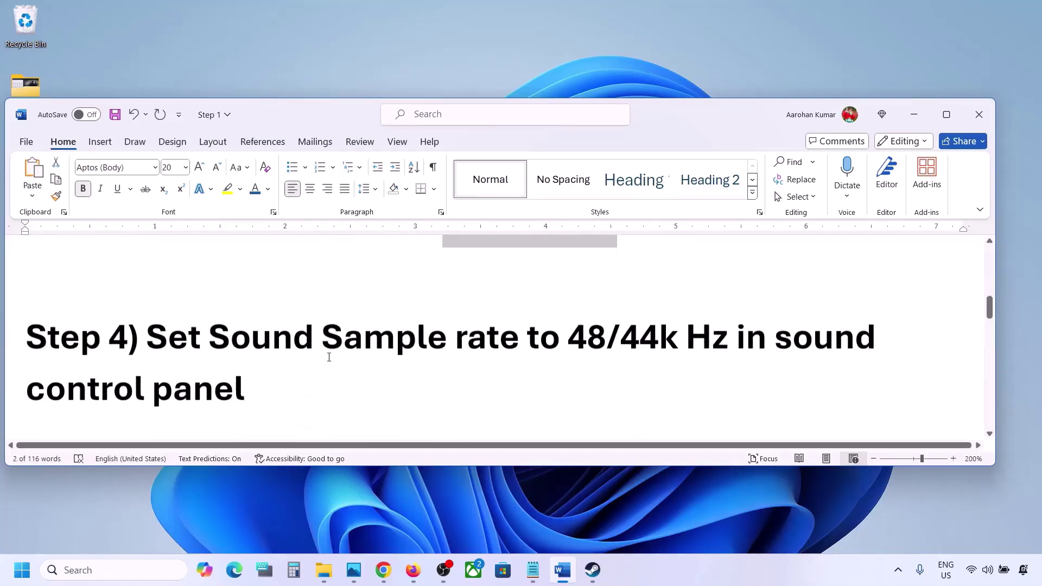
pyautogui.moveTo(242, 302); pyautogui.dragTo(663, 322)
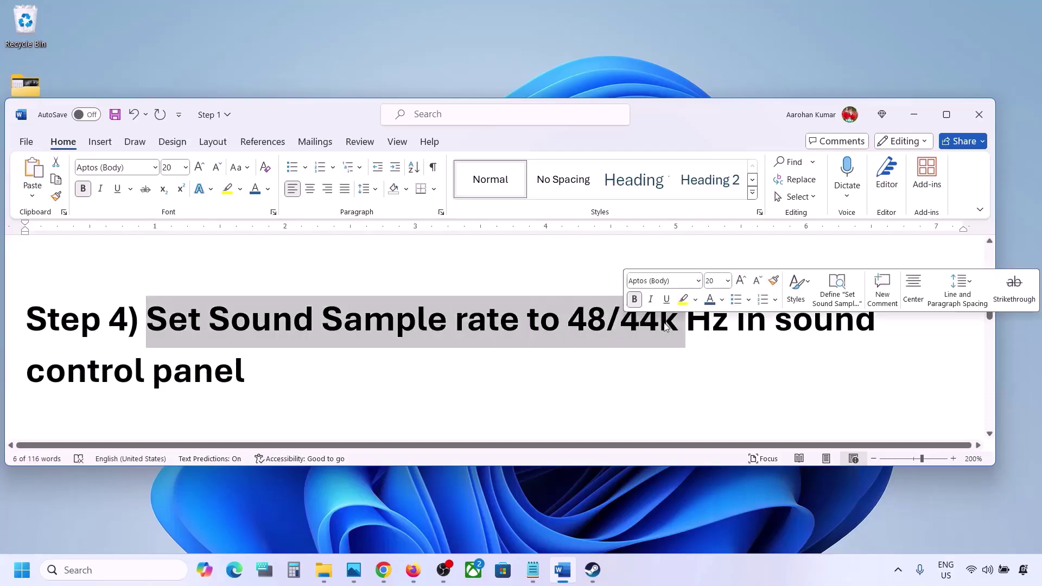
pyautogui.click(663, 323)
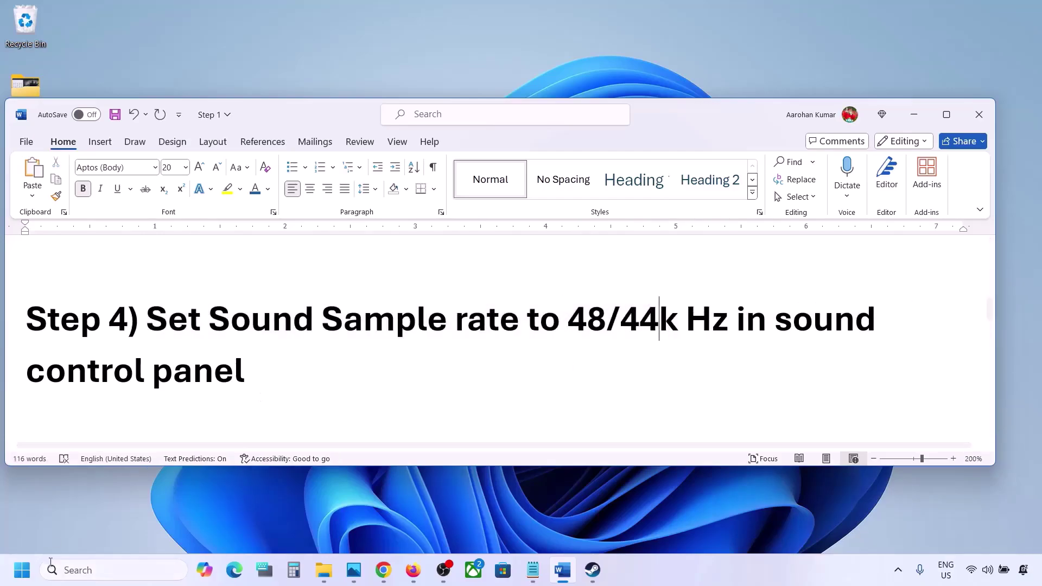
# - Search 'control' and open Control Panel's Hardware and Sound > Sound dialog, centred on screen
pyautogui.press('super+s')
pyautogui.write('control')
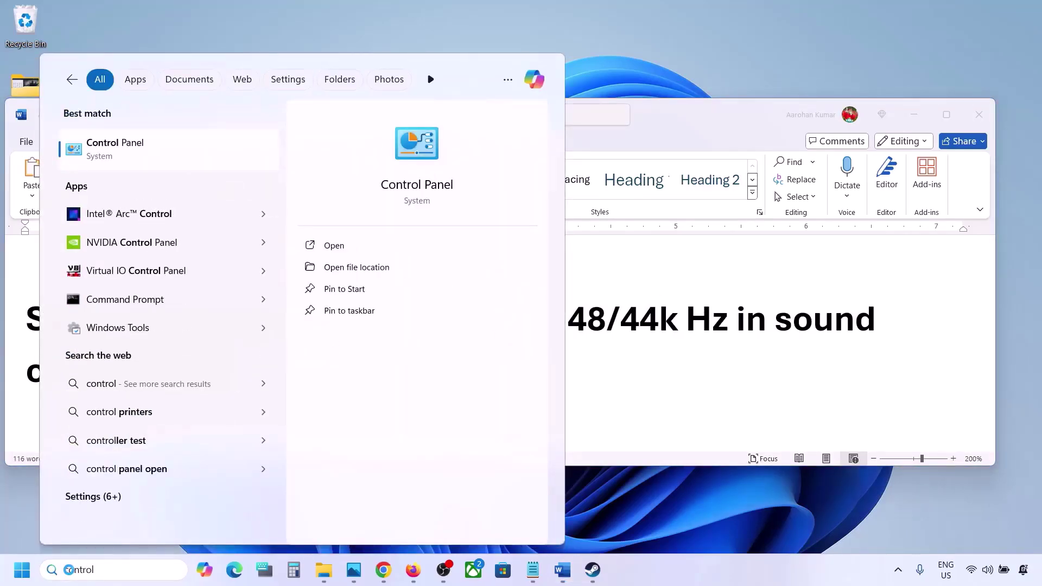
pyautogui.press('Return')
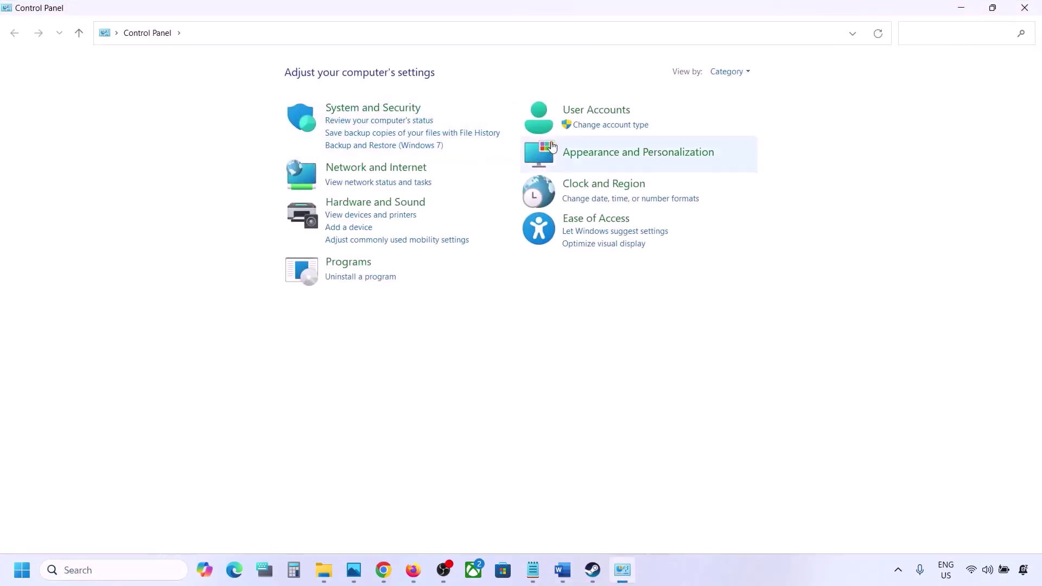
pyautogui.click(388, 207)
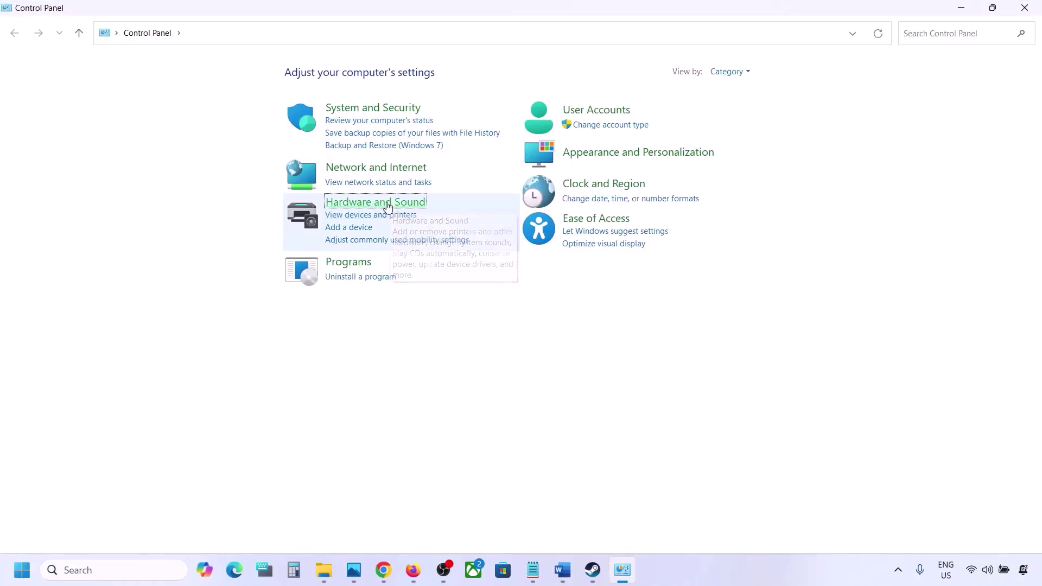
pyautogui.click(196, 156)
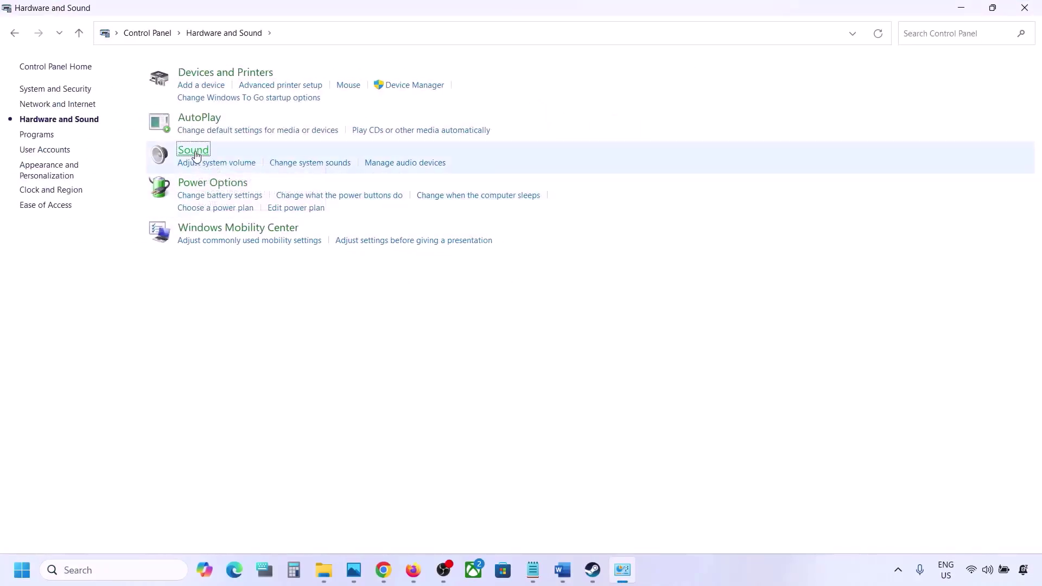
pyautogui.moveTo(205, 65); pyautogui.dragTo(470, 136)
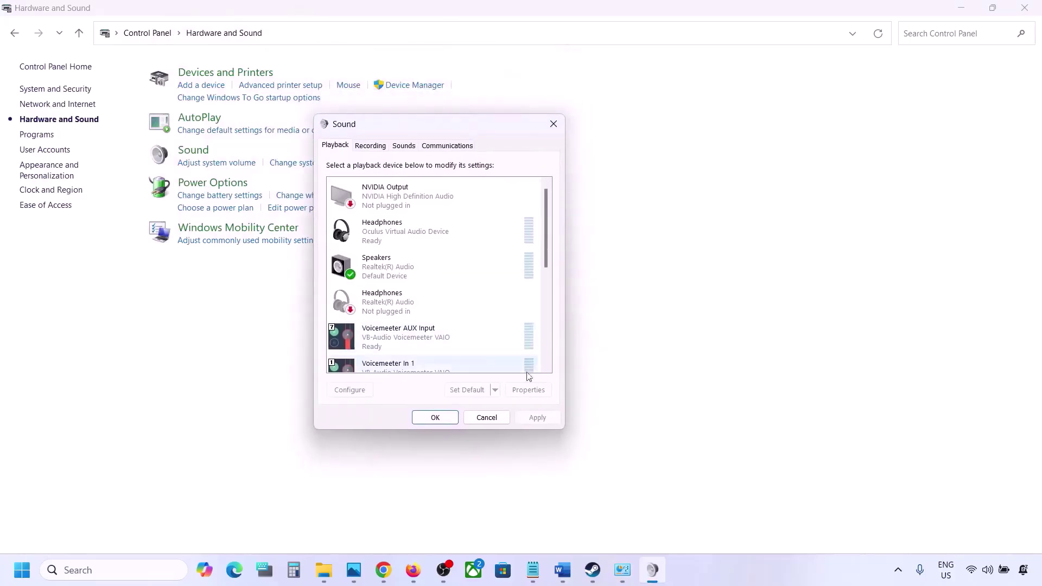
# - Open Properties for the Realtek(R) Audio Speakers playback device
pyautogui.click(570, 568)
pyautogui.click(570, 568)
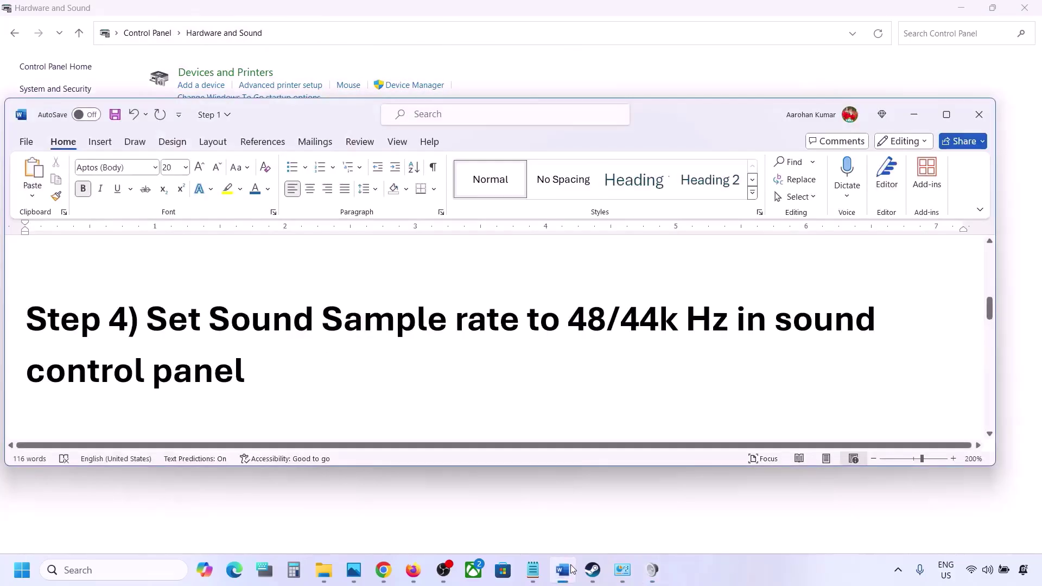
pyautogui.click(386, 273)
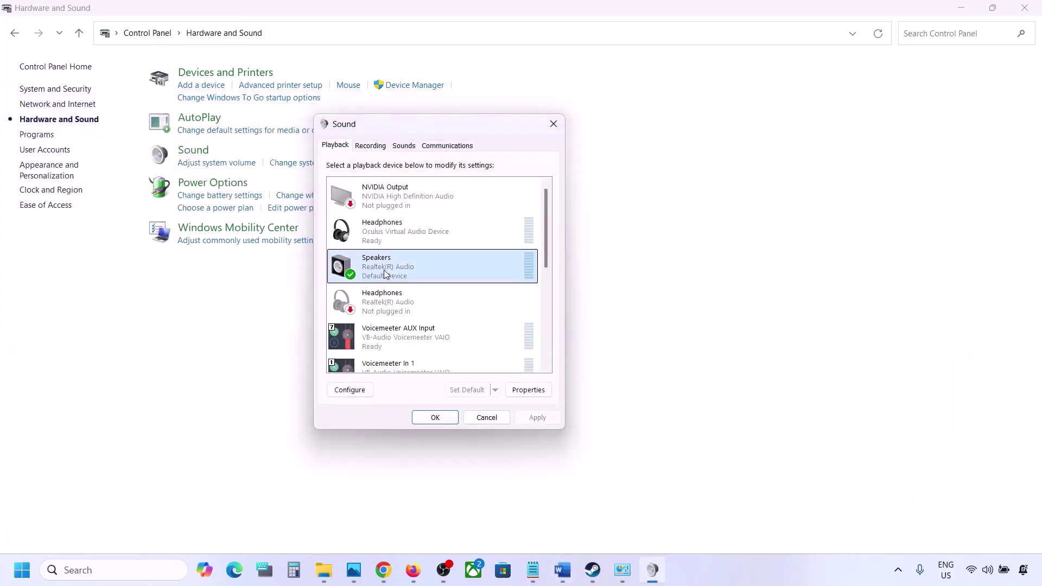
pyautogui.rightClick(440, 272)
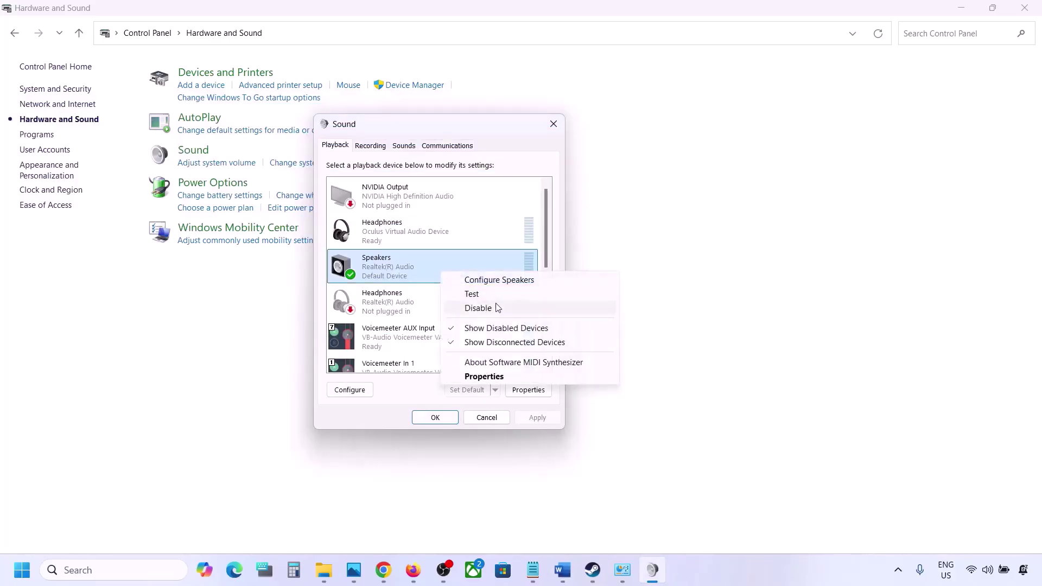
pyautogui.click(492, 376)
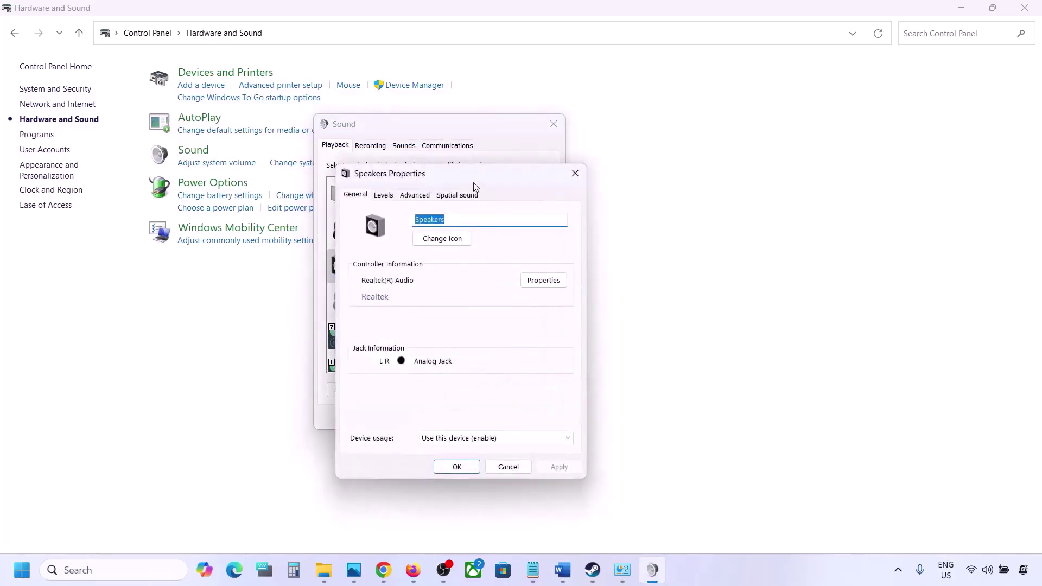
# - On the Advanced tab, check the formats against Word's 48/44k note, keeping 24 bit, 48000 Hz
pyautogui.moveTo(465, 174); pyautogui.dragTo(521, 126)
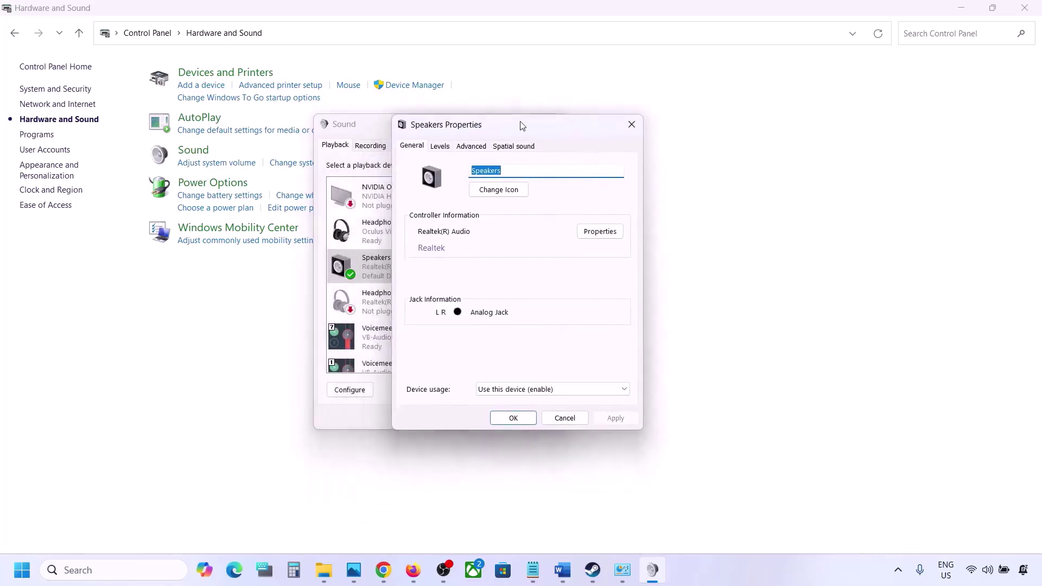
pyautogui.click(470, 146)
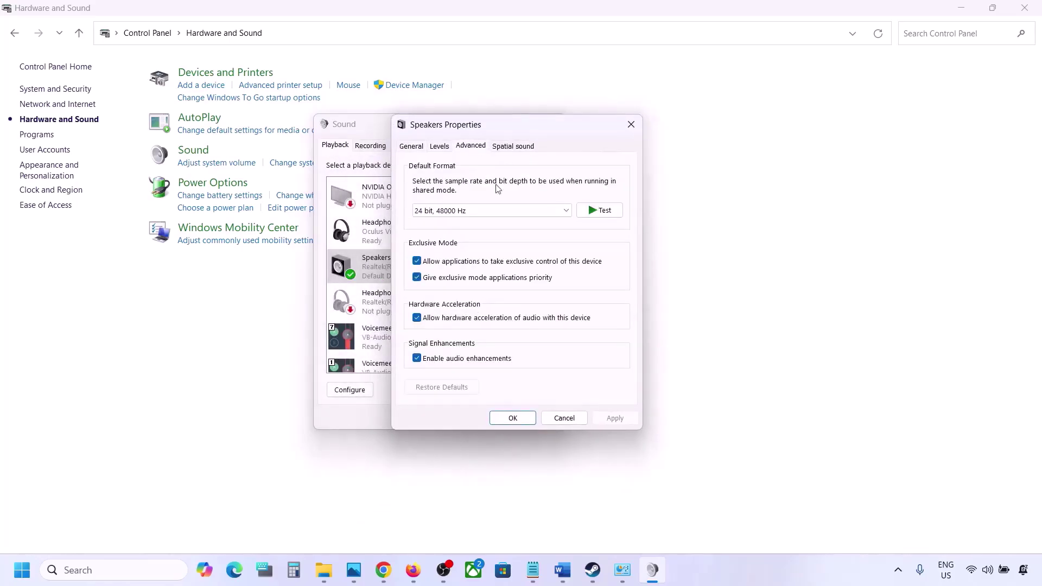
pyautogui.click(567, 212)
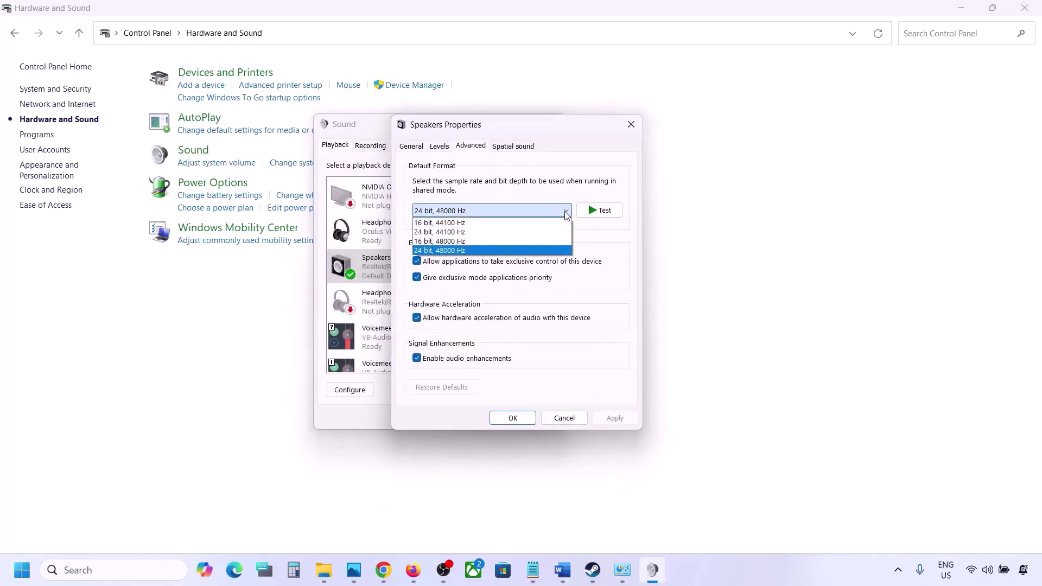
pyautogui.click(605, 255)
pyautogui.click(563, 570)
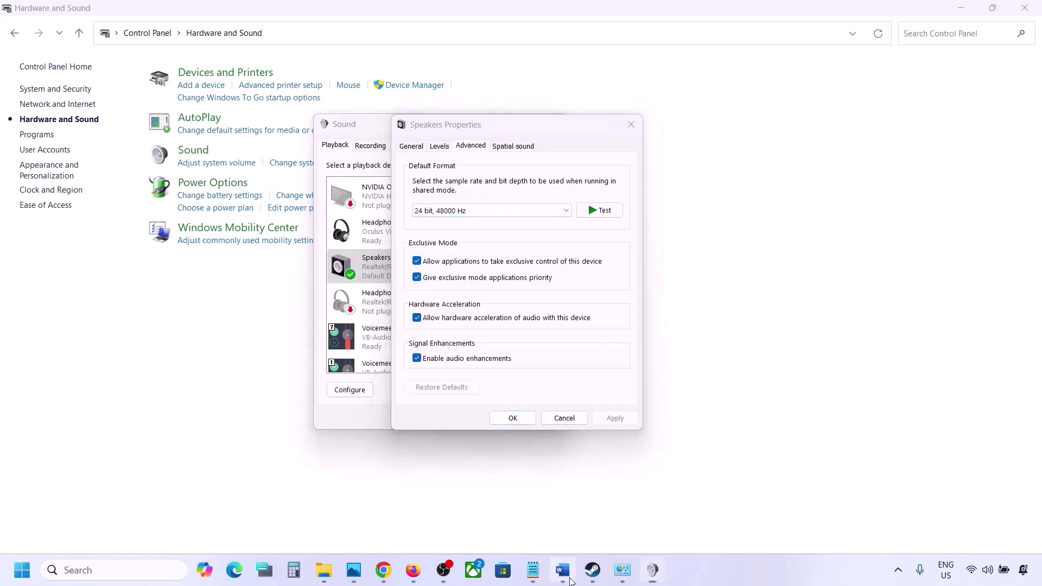
pyautogui.doubleClick(580, 332)
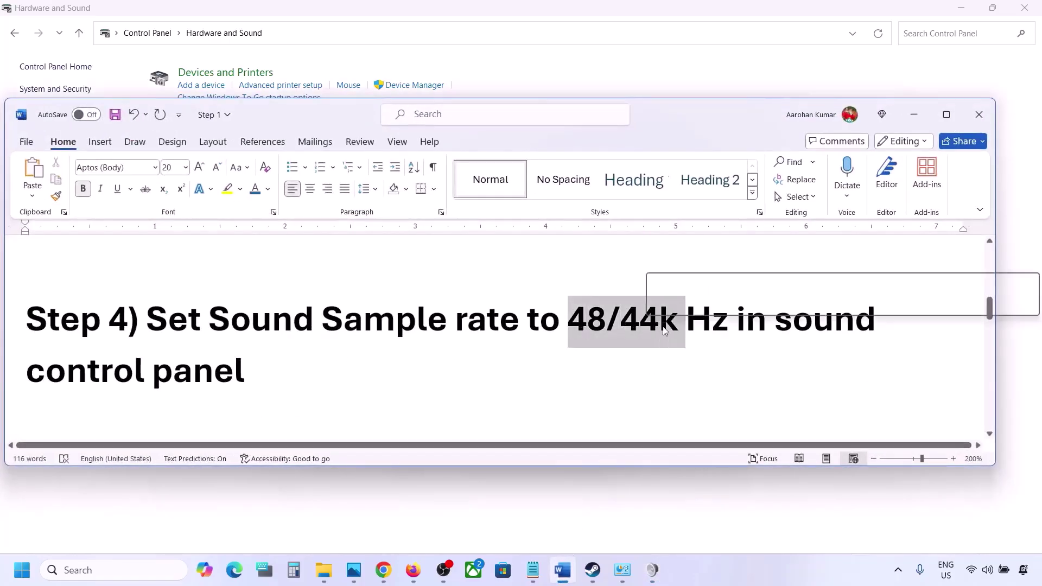
pyautogui.click(915, 115)
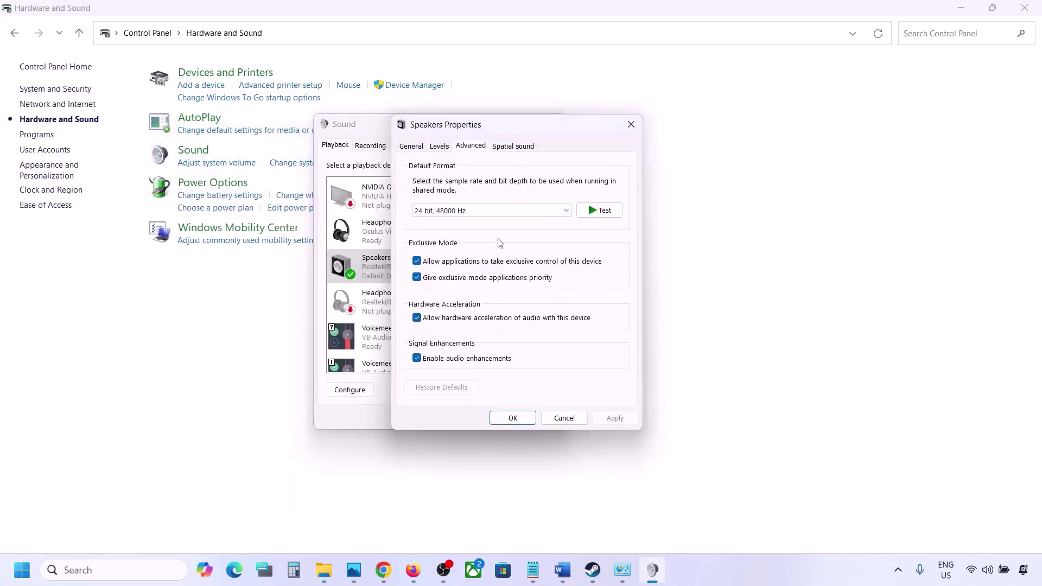
pyautogui.click(496, 211)
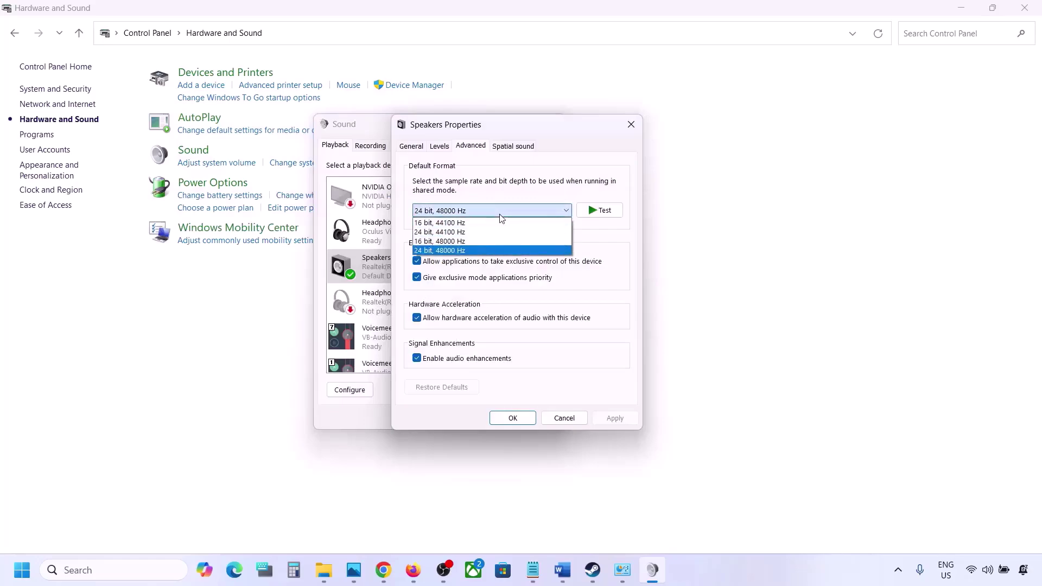
pyautogui.click(456, 251)
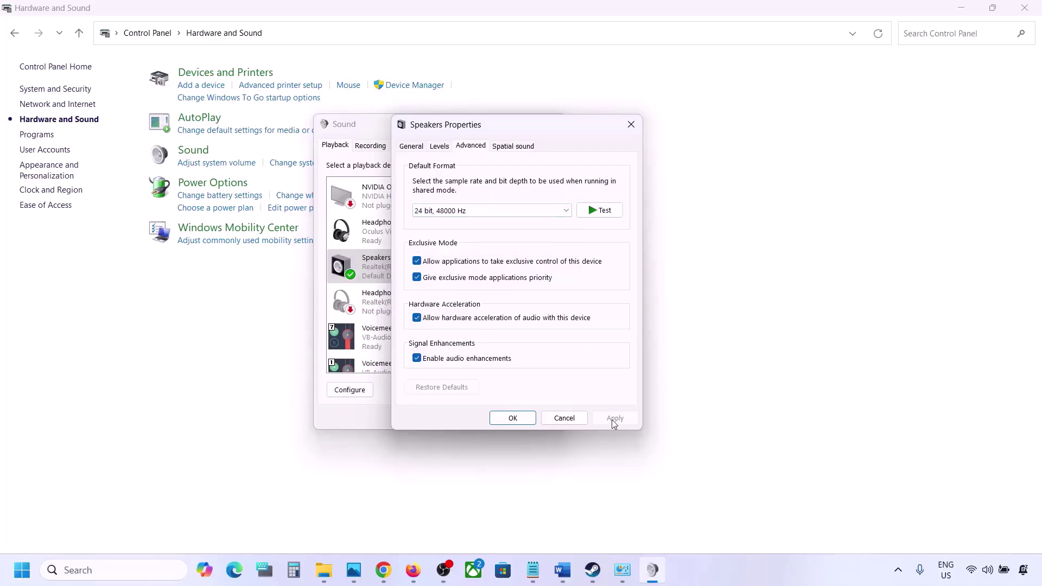
# - Apply 24 bit, 44100 Hz, then revert to 24 bit, 48000 Hz, apply, and close both dialogs
pyautogui.click(524, 211)
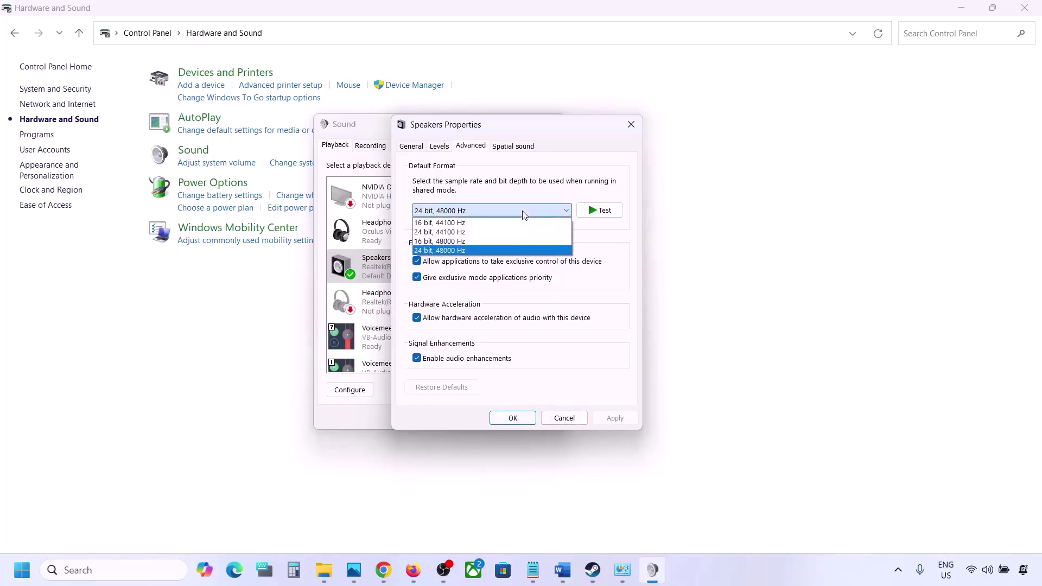
pyautogui.click(462, 233)
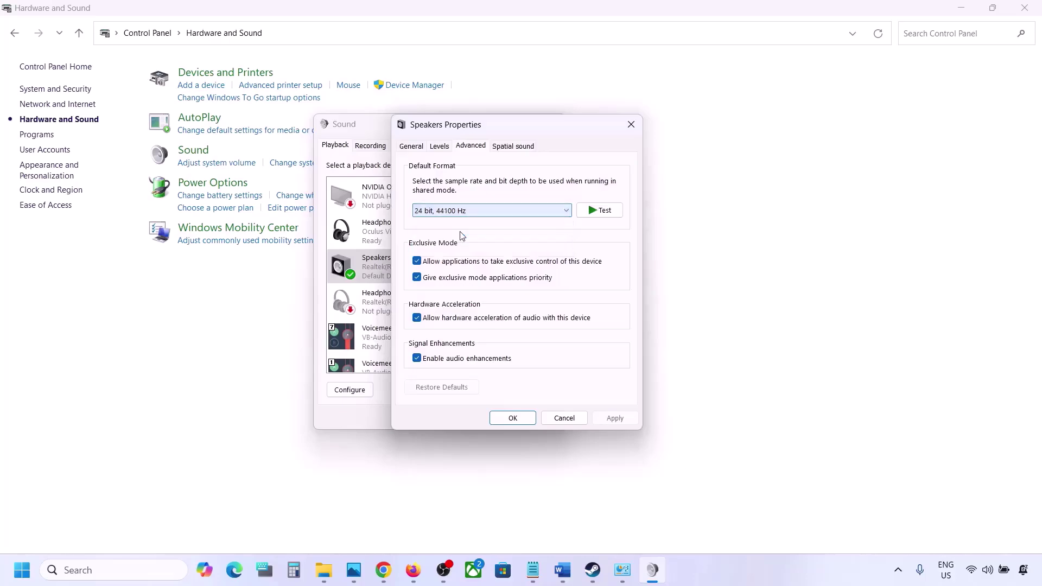
pyautogui.click(604, 424)
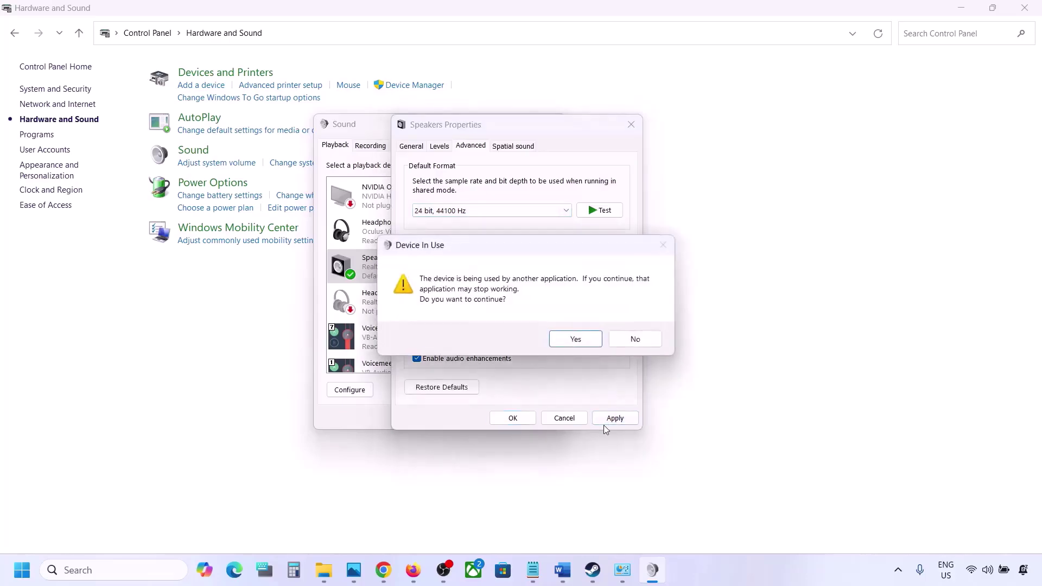
pyautogui.click(576, 342)
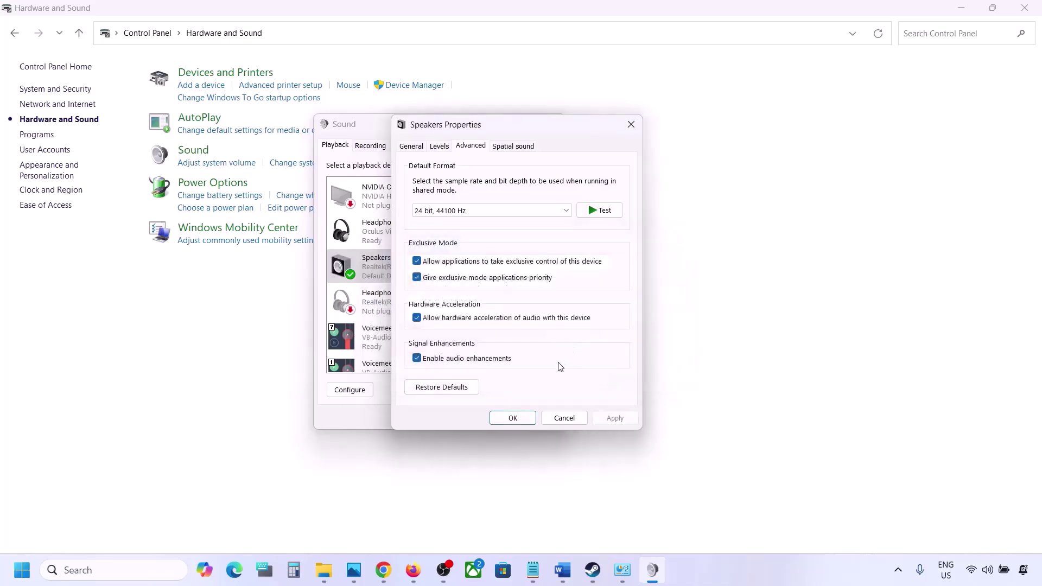
pyautogui.click(469, 212)
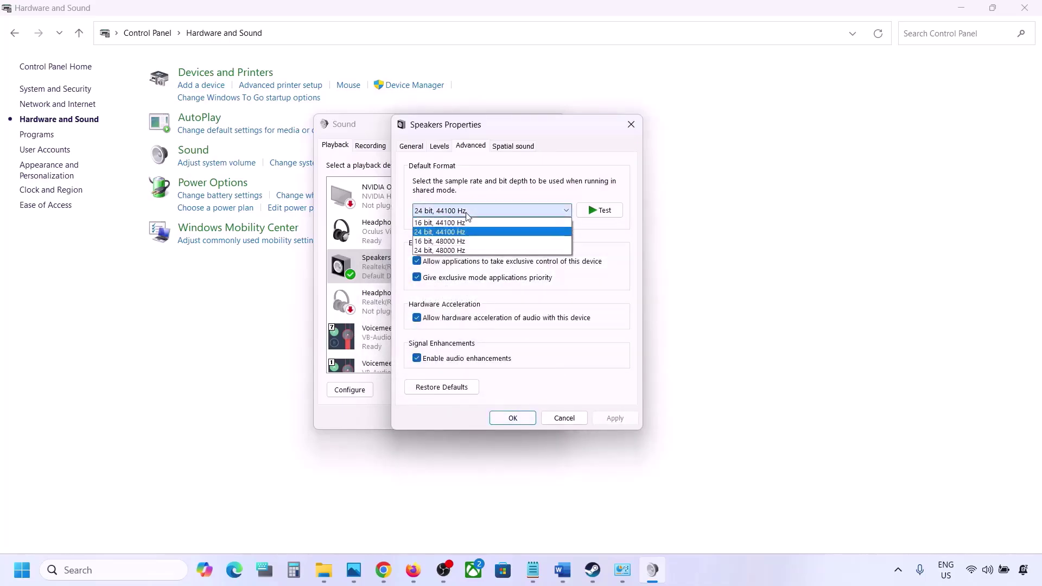
pyautogui.click(453, 251)
pyautogui.click(605, 419)
pyautogui.click(512, 418)
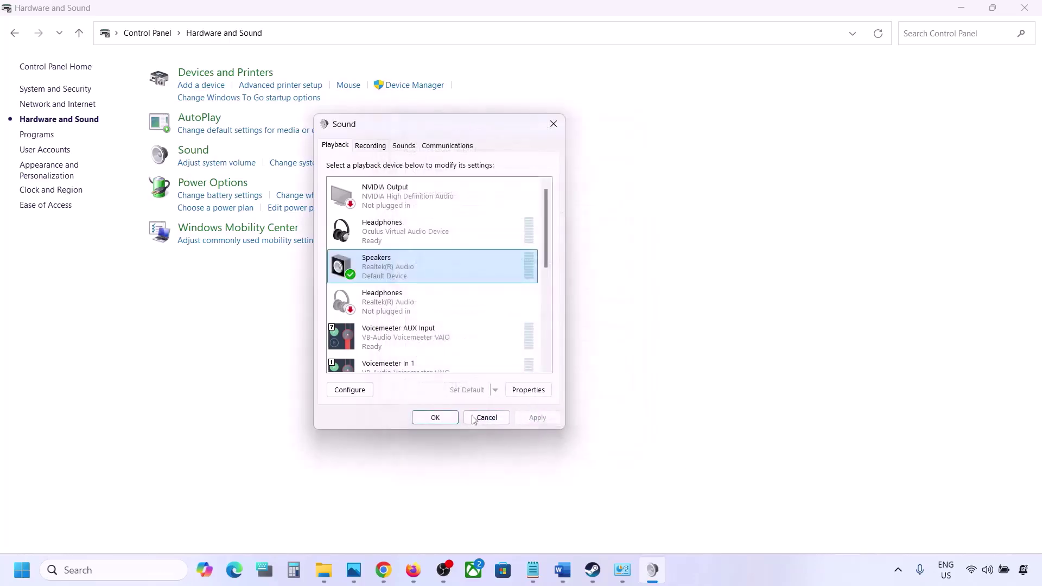
pyautogui.click(435, 417)
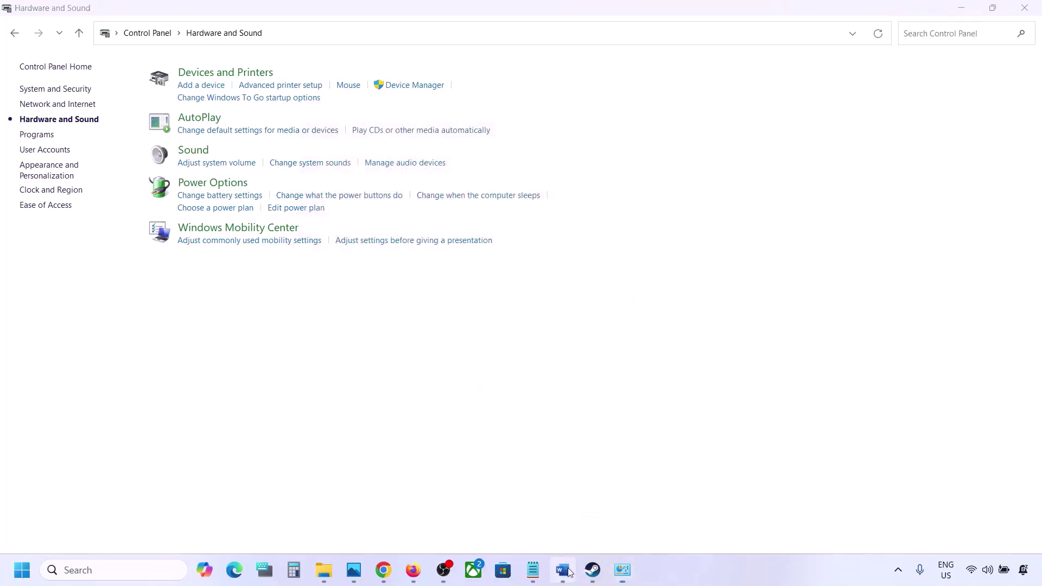
# - Bring up Word's guide and scroll past Step 5 to Step 6, Turn off Spatial Sound
pyautogui.click(562, 570)
pyautogui.scroll(-5, 428, 342)
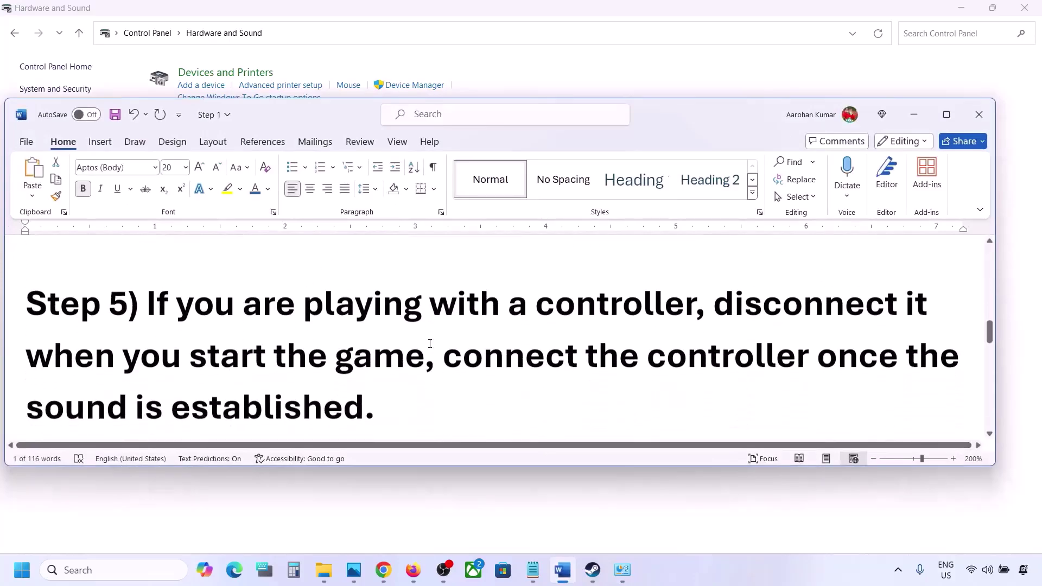
pyautogui.moveTo(169, 300); pyautogui.dragTo(365, 388)
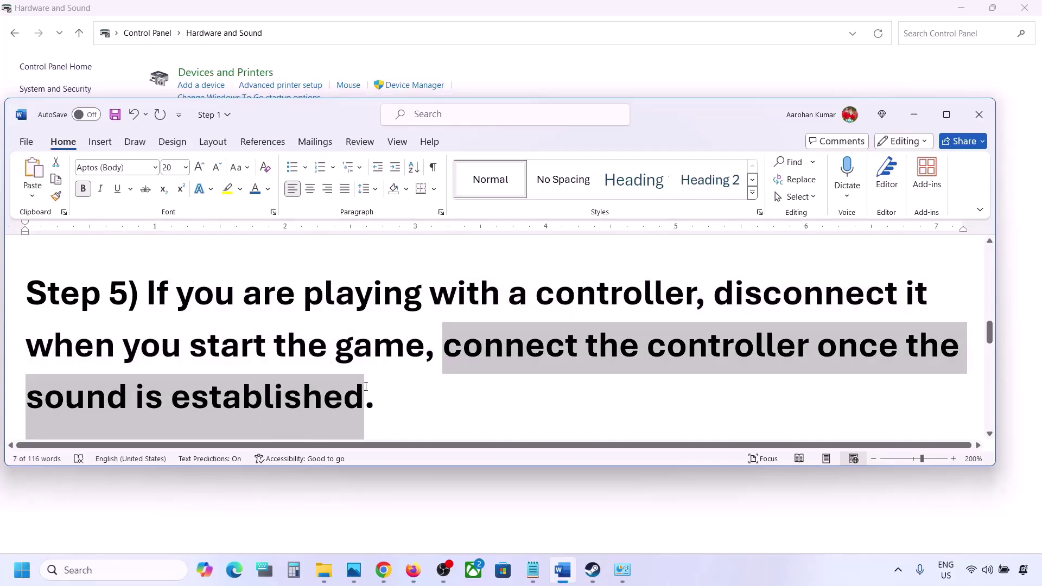
pyautogui.click(365, 385)
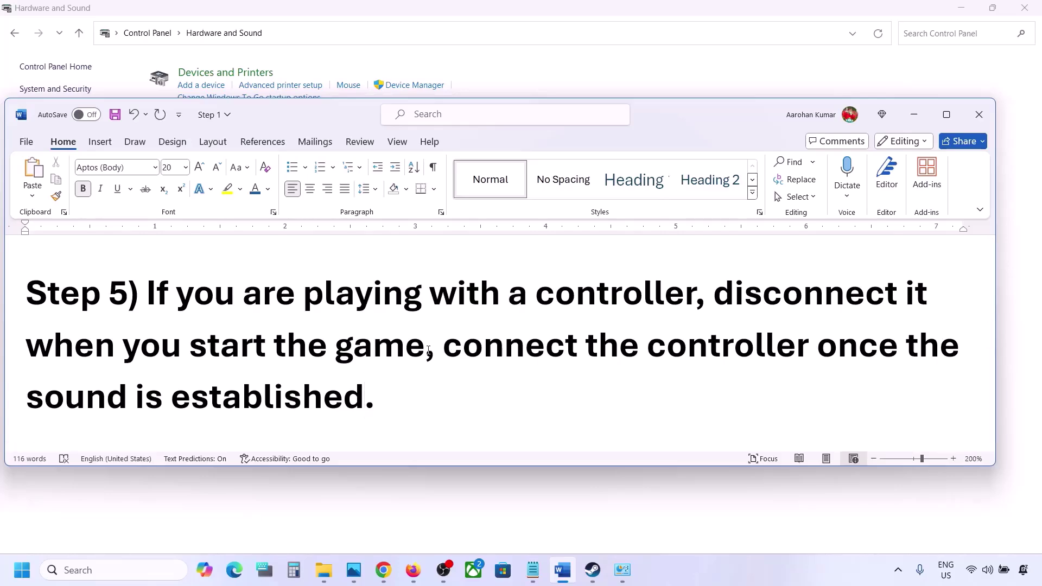
pyautogui.scroll(-5, 428, 350)
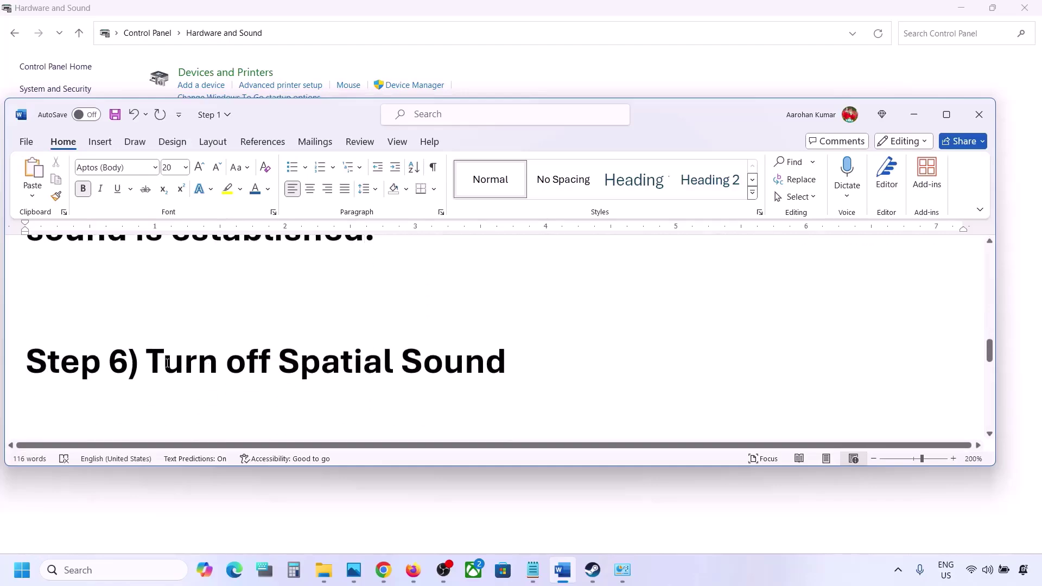
pyautogui.moveTo(167, 364); pyautogui.dragTo(502, 361)
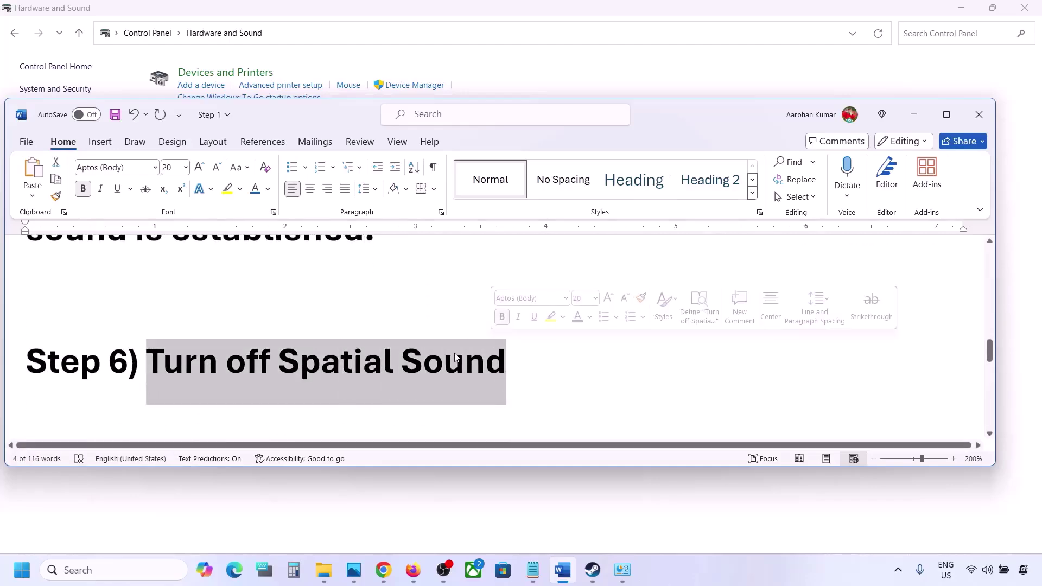
# - Search 'control' and launch Control Panel
pyautogui.click(105, 567)
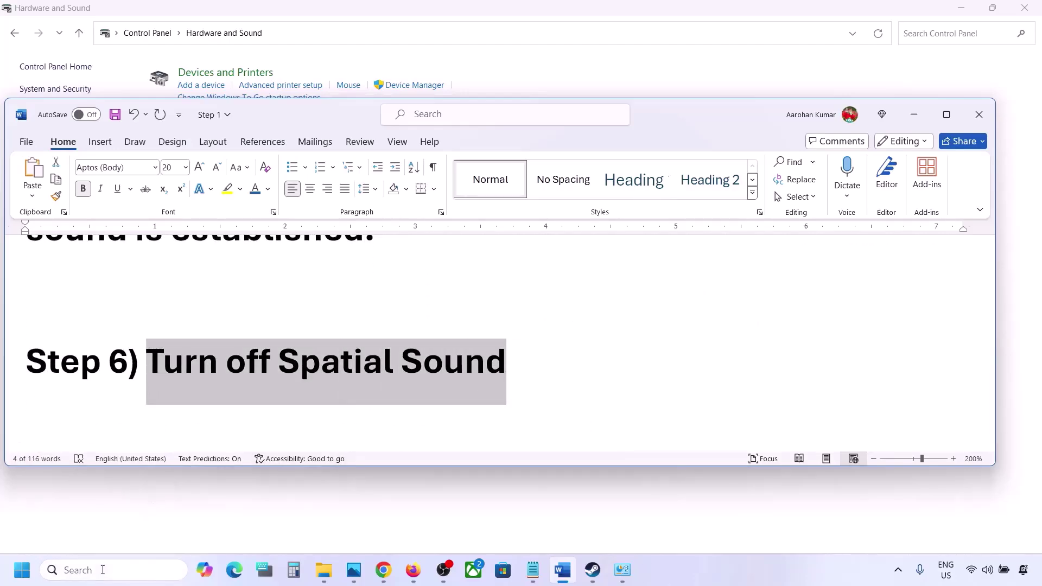
pyautogui.write('control')
pyautogui.press('Return')
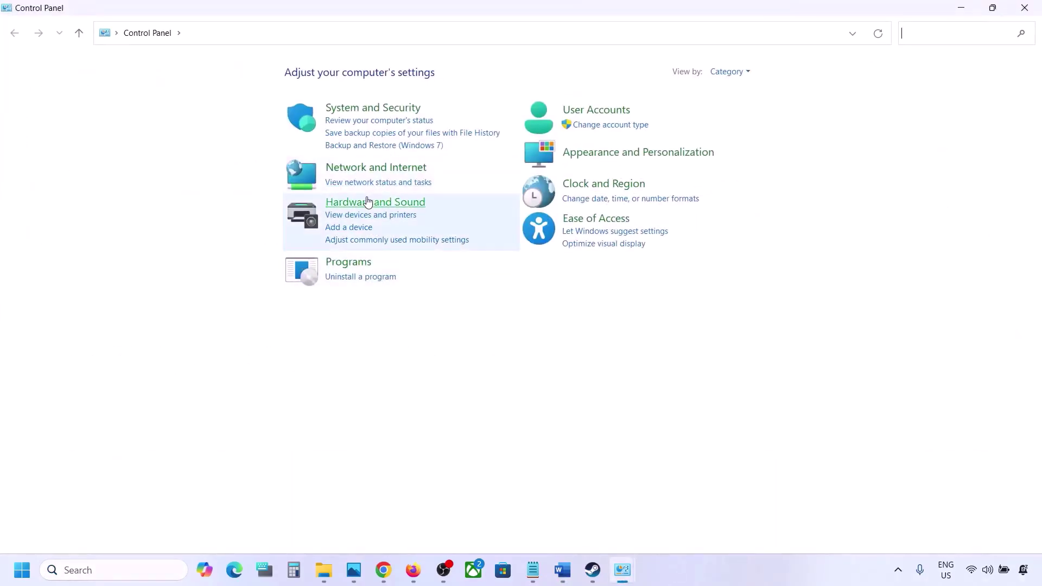
# - Open Hardware and Sound > Sound, center the window, and select the Speakers device
pyautogui.click(366, 202)
pyautogui.click(201, 155)
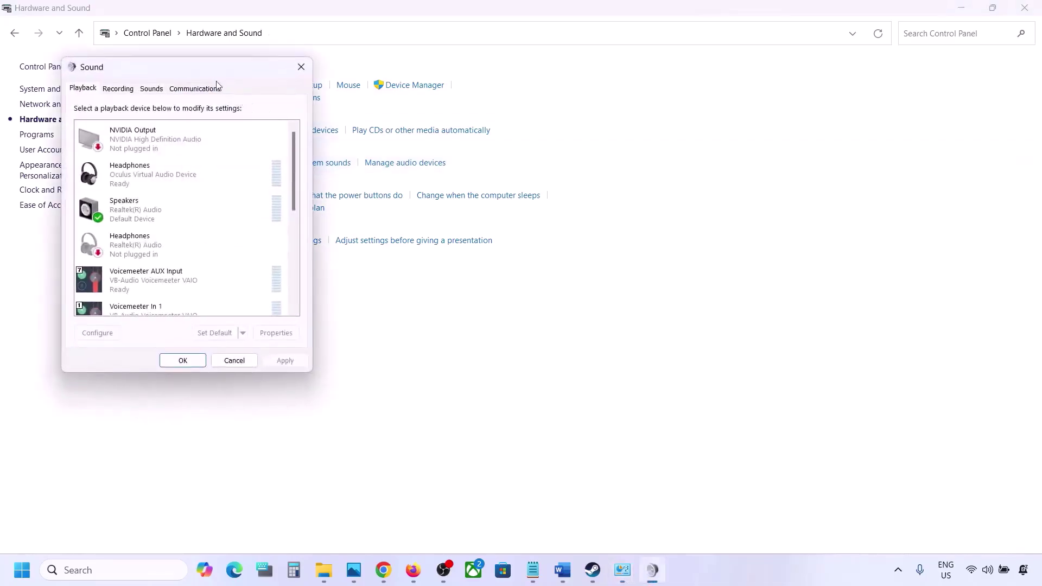
pyautogui.moveTo(205, 75); pyautogui.dragTo(449, 126)
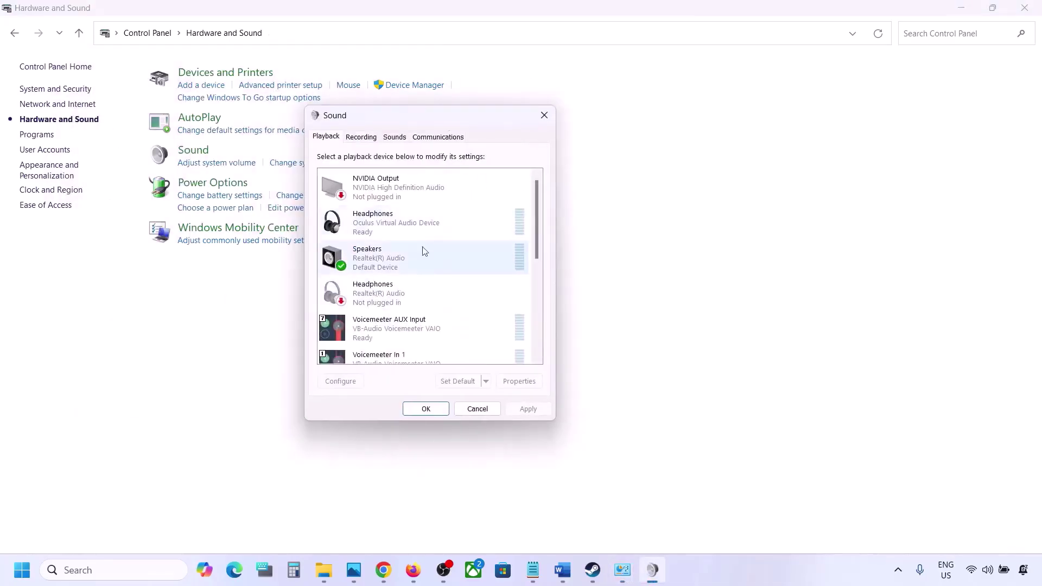
pyautogui.click(386, 264)
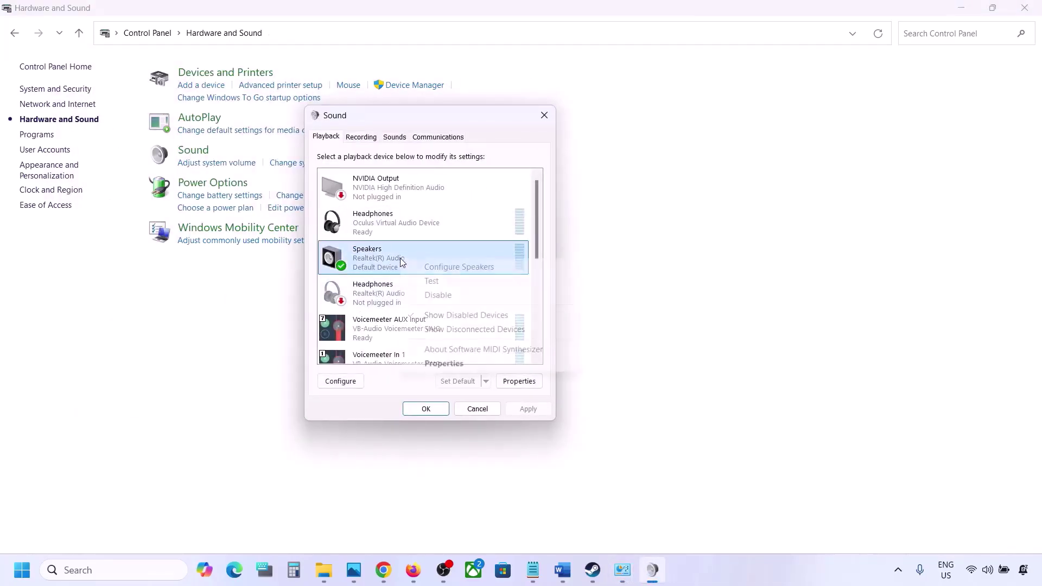
# - Set the Speakers' spatial sound format to Off, apply it, and close the Sound dialogs
pyautogui.rightClick(400, 259)
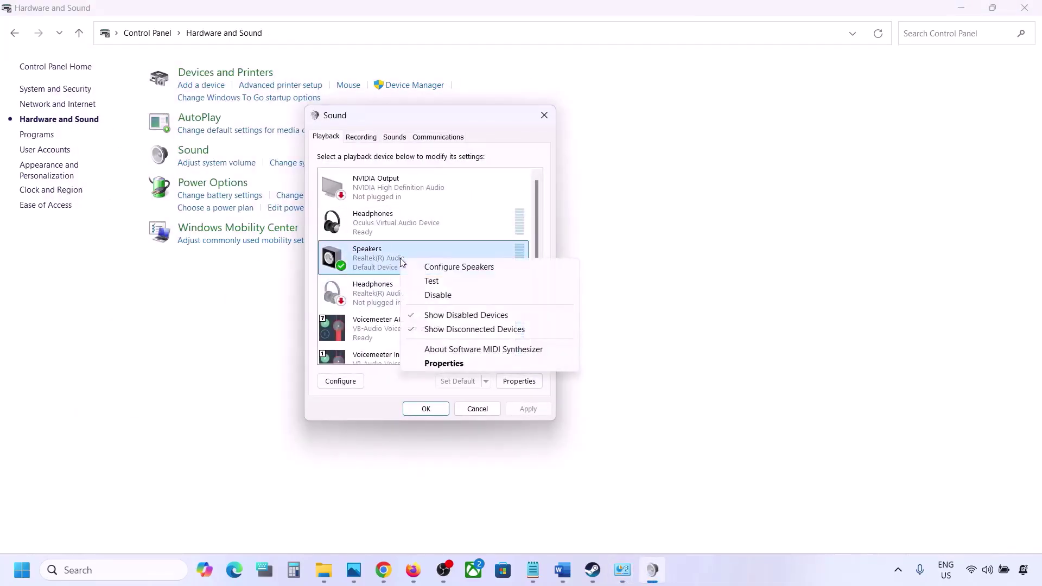
pyautogui.click(443, 363)
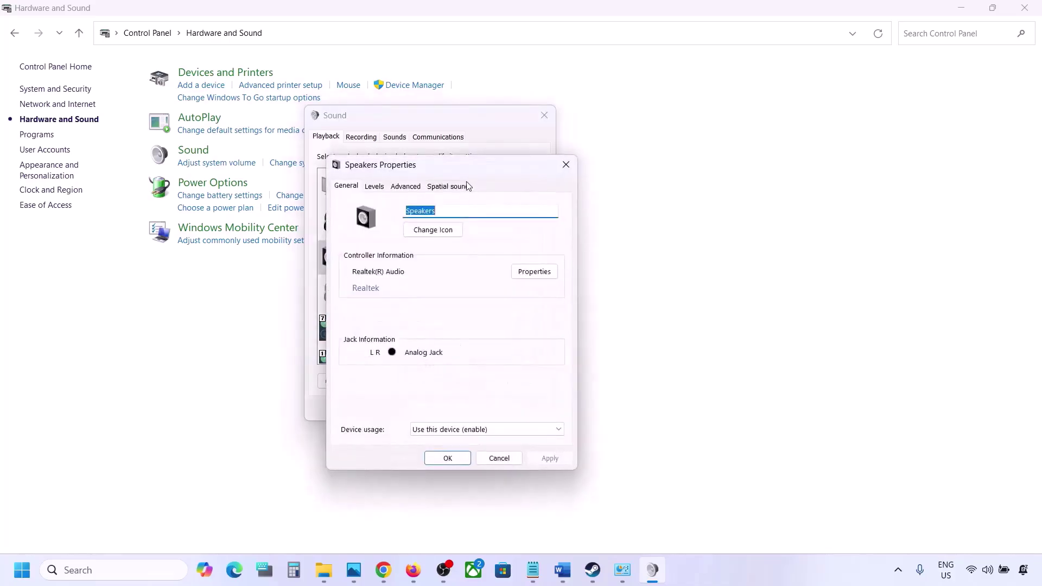
pyautogui.click(453, 189)
pyautogui.click(383, 251)
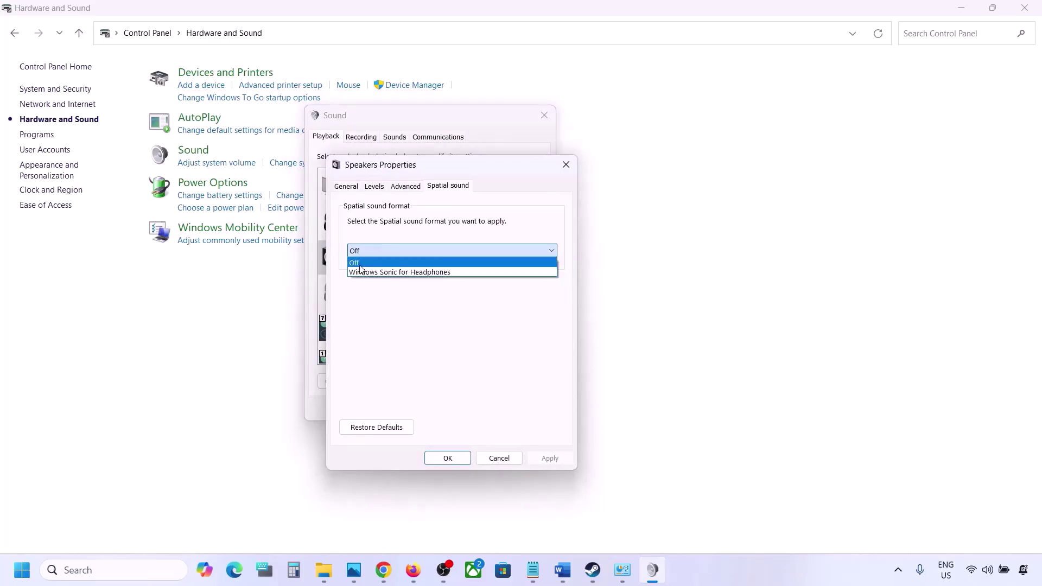
pyautogui.click(362, 266)
pyautogui.click(547, 462)
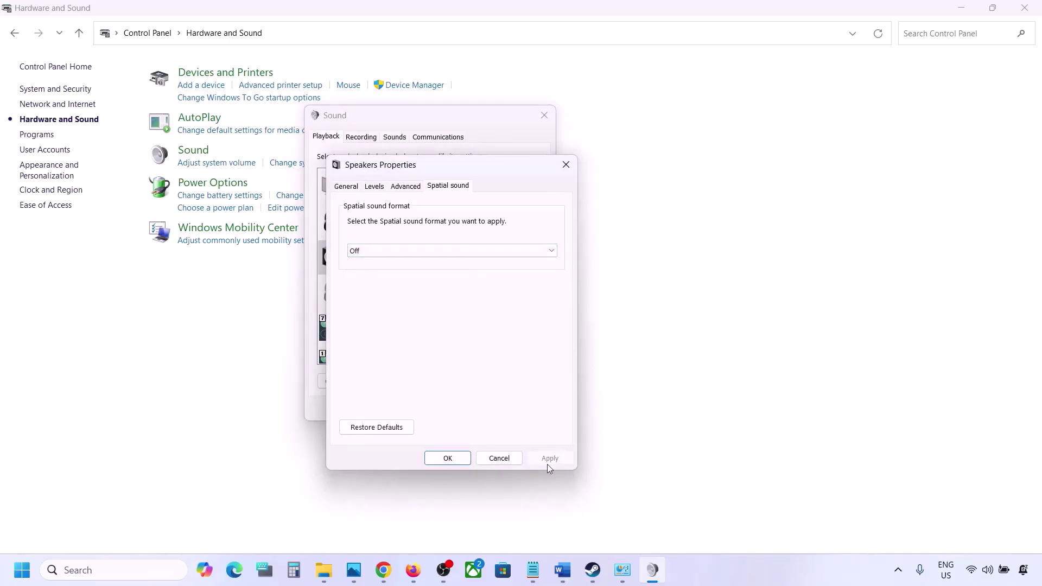
pyautogui.click(456, 463)
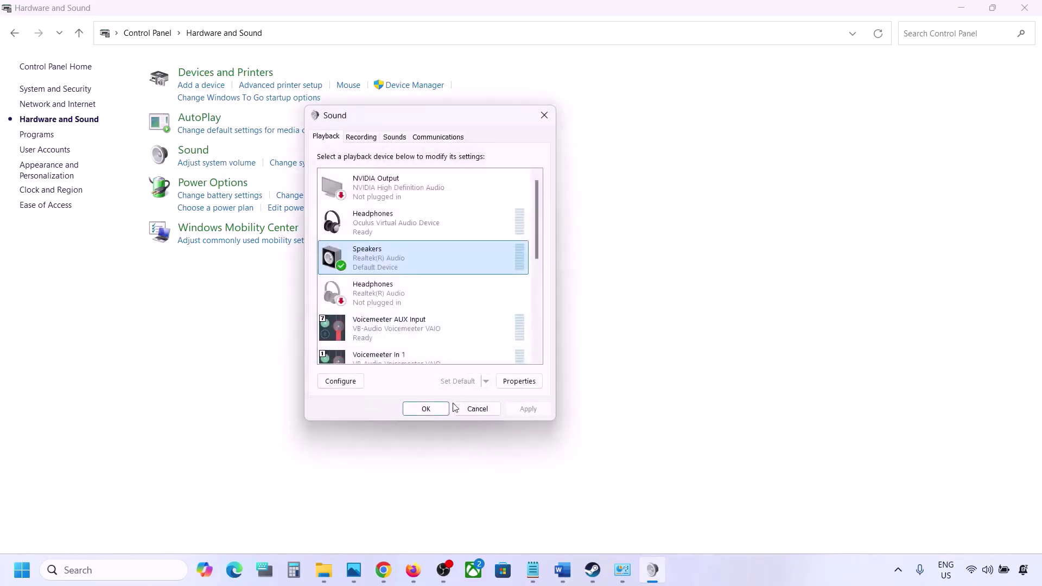
pyautogui.click(426, 409)
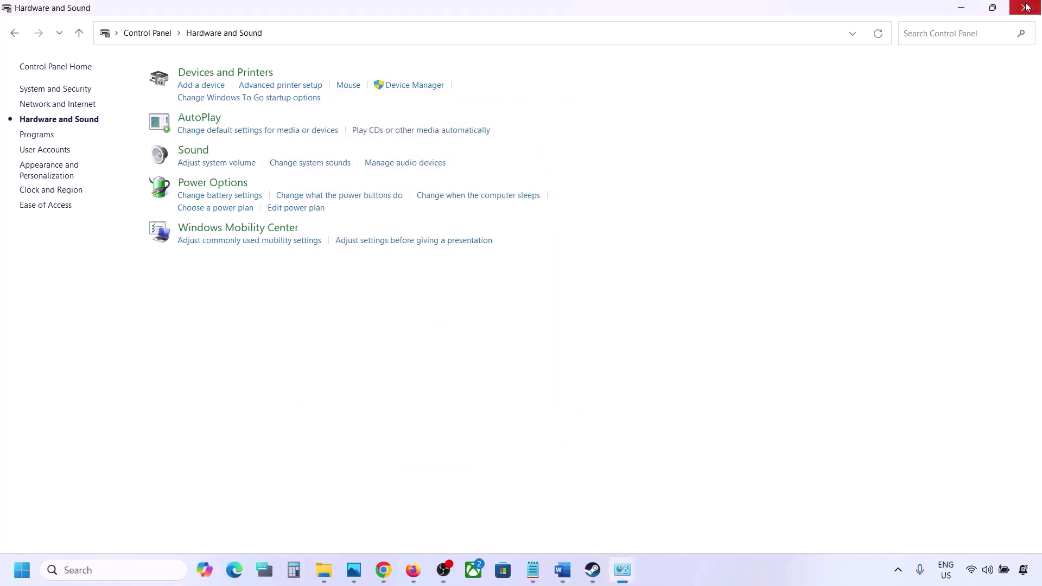
# - Bring the Word guide back maximized and highlight Step 7 on disabling Oculus/voicemeeter devices
pyautogui.hotkey('alt', 'Tab')
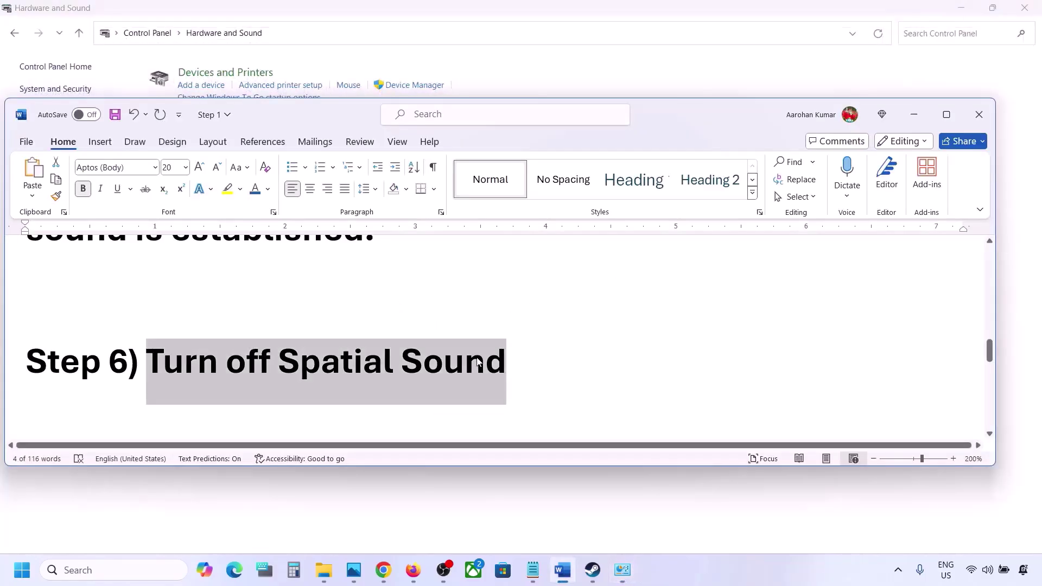
pyautogui.scroll(-3, 477, 362)
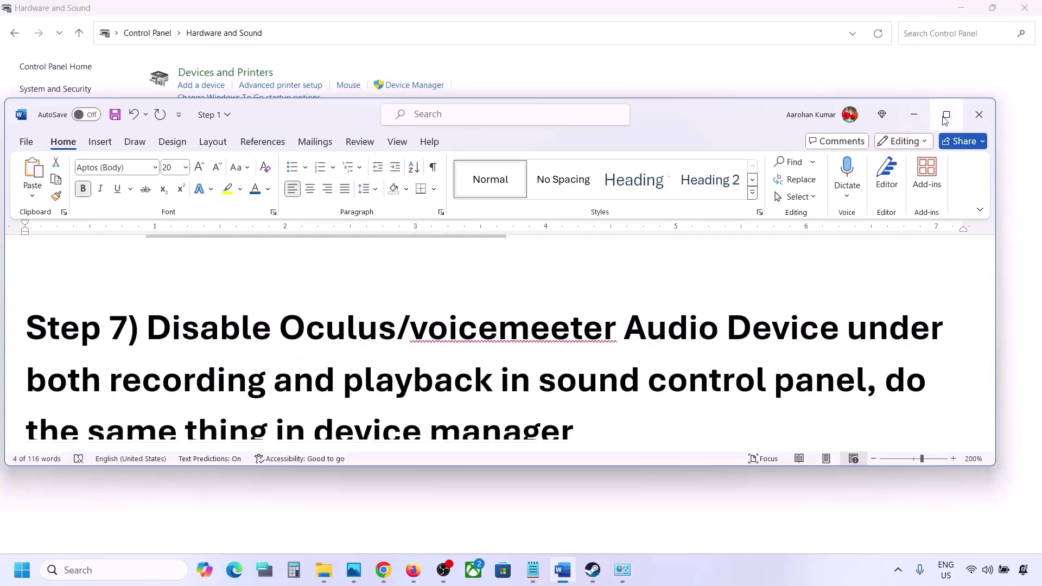
pyautogui.click(946, 115)
pyautogui.scroll(2, 277, 350)
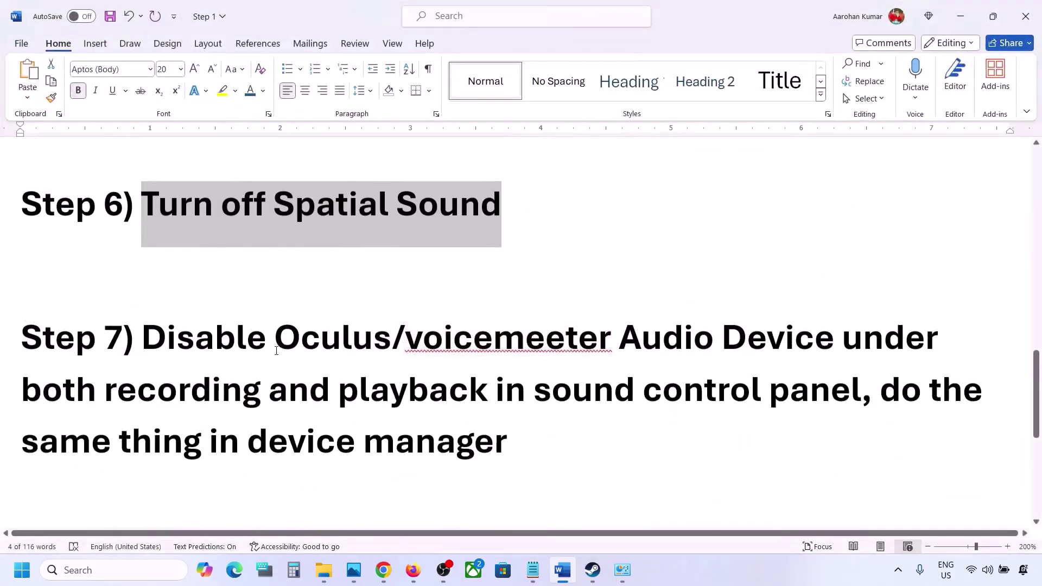
pyautogui.moveTo(276, 346); pyautogui.dragTo(491, 354)
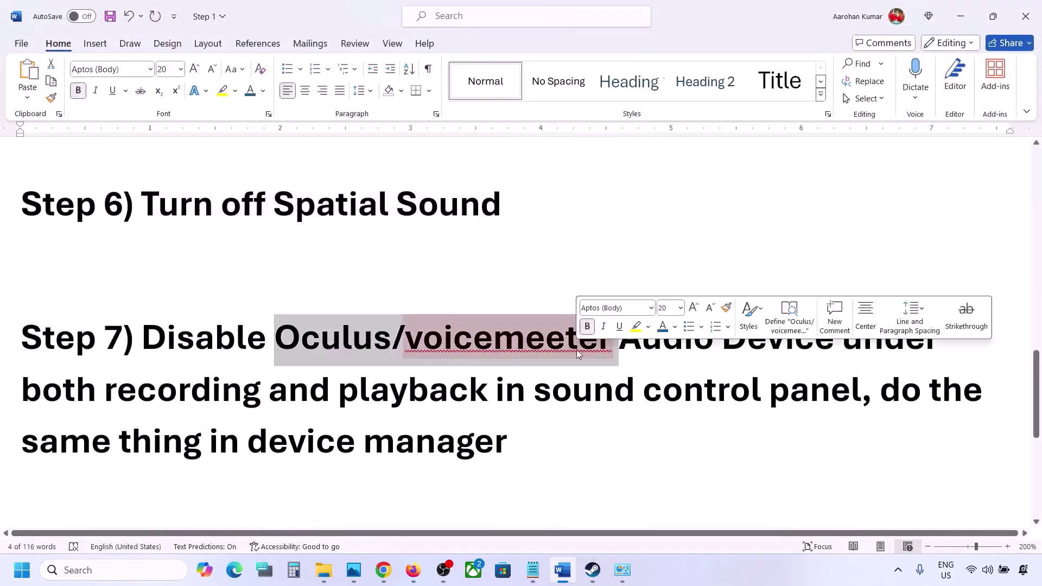
pyautogui.click(664, 345)
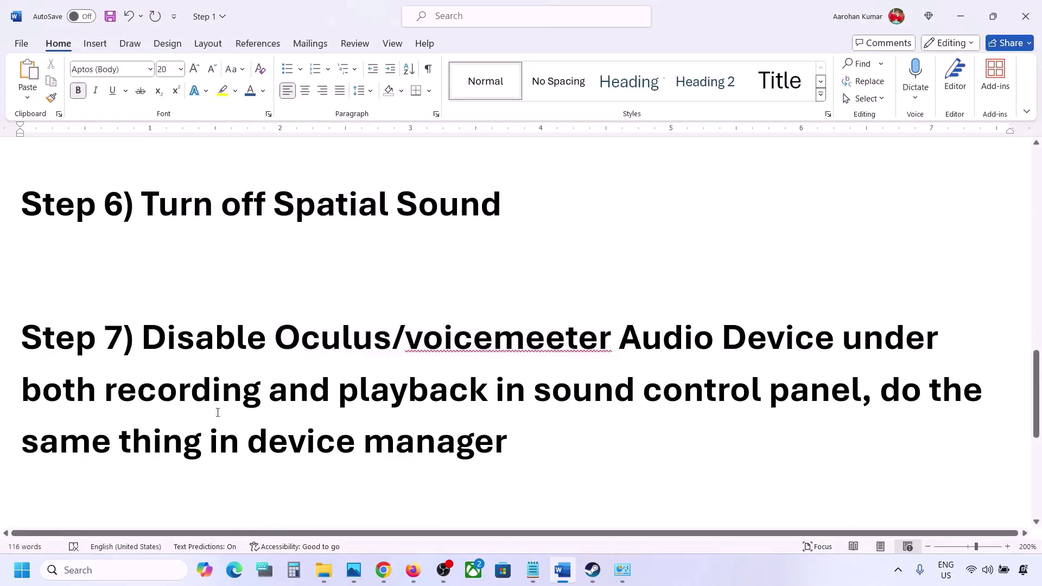
pyautogui.moveTo(165, 324); pyautogui.dragTo(763, 399)
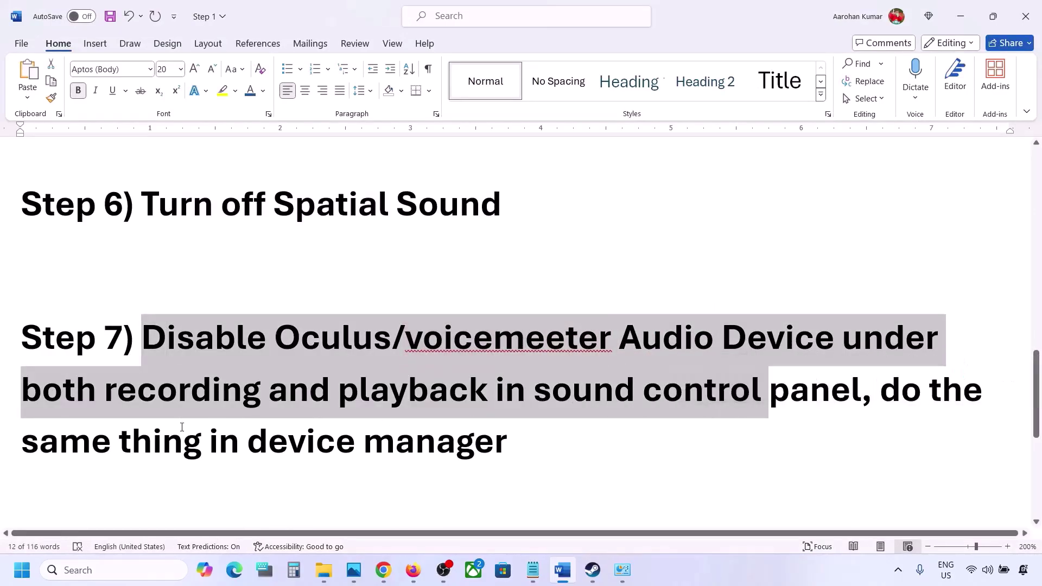
pyautogui.moveTo(133, 442); pyautogui.dragTo(507, 445)
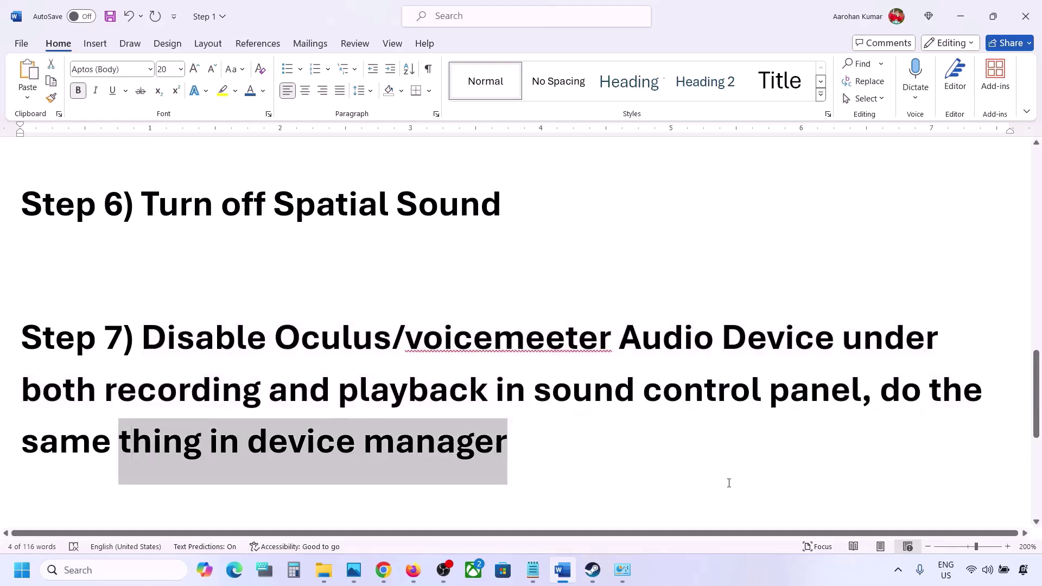
# - Reopen Control Panel via a 'control' search and go to Hardware and Sound > Sound
pyautogui.click(108, 567)
pyautogui.write('con')
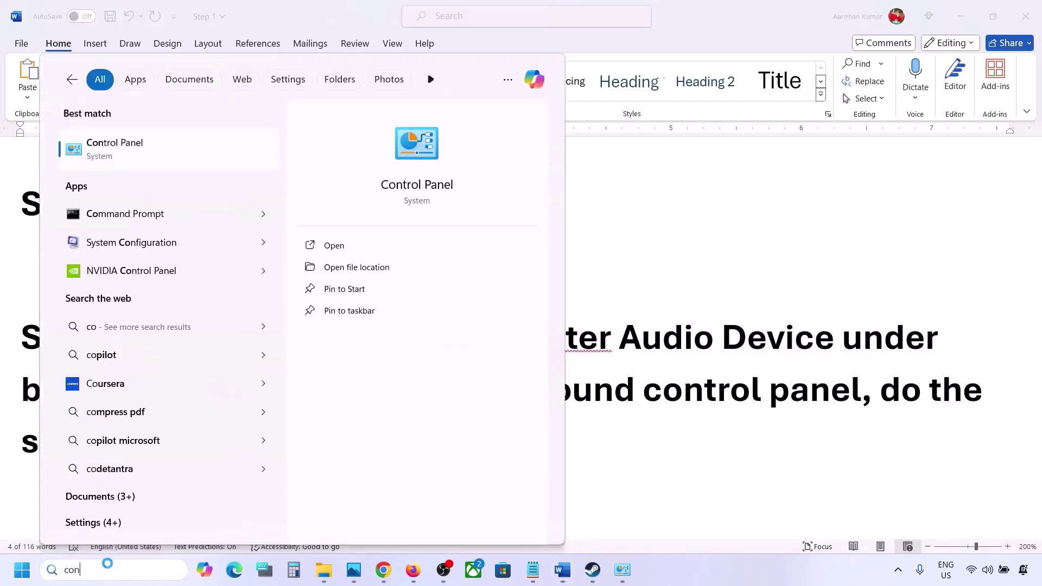
pyautogui.write('trol')
pyautogui.press('Return')
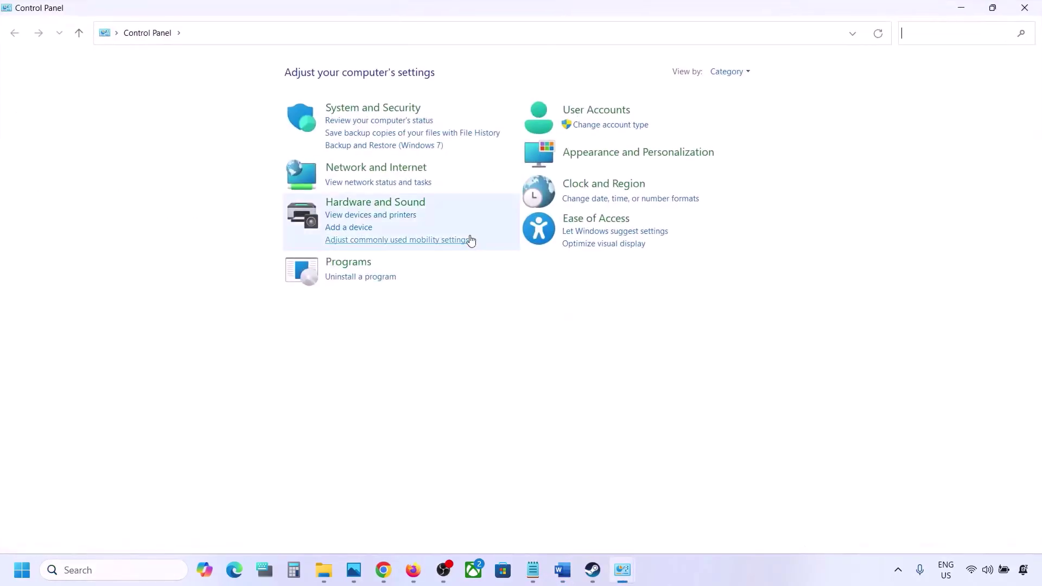
pyautogui.click(354, 208)
pyautogui.click(202, 155)
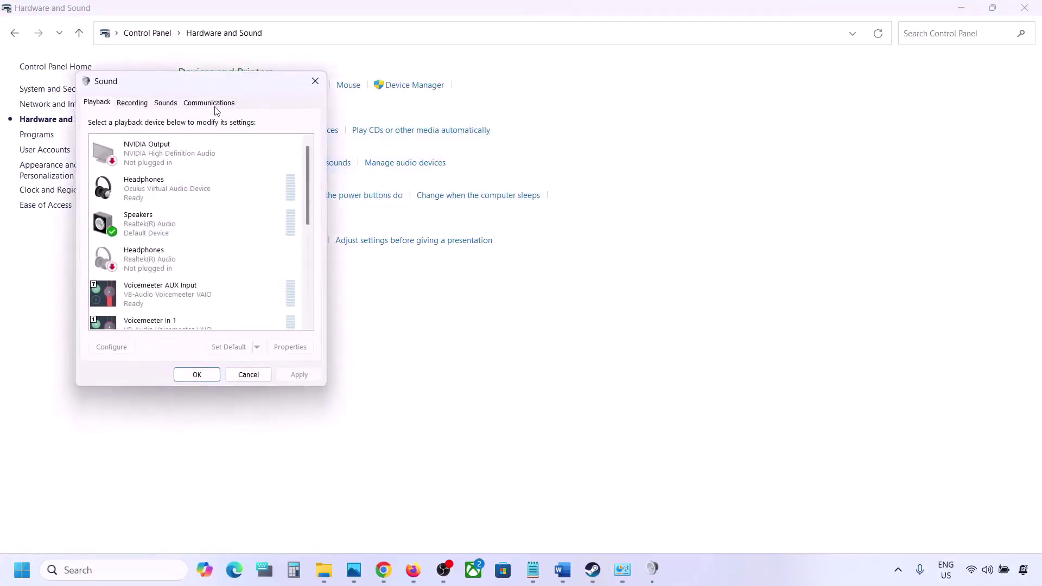
# - Move the Sound dialog right and review the playback devices, selecting Realtek Speakers
pyautogui.moveTo(207, 91); pyautogui.dragTo(611, 115)
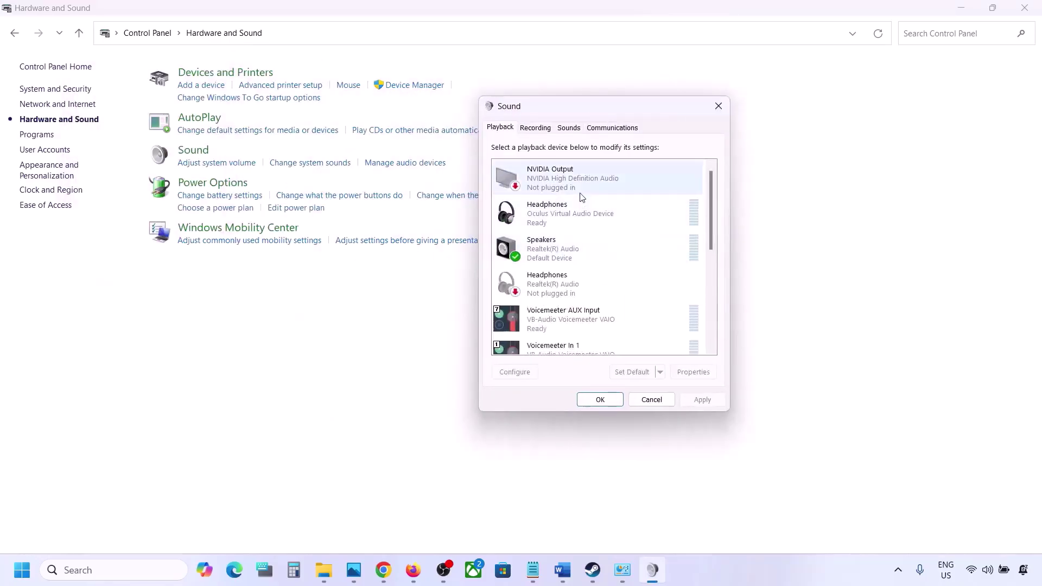
pyautogui.scroll(-3, 590, 266)
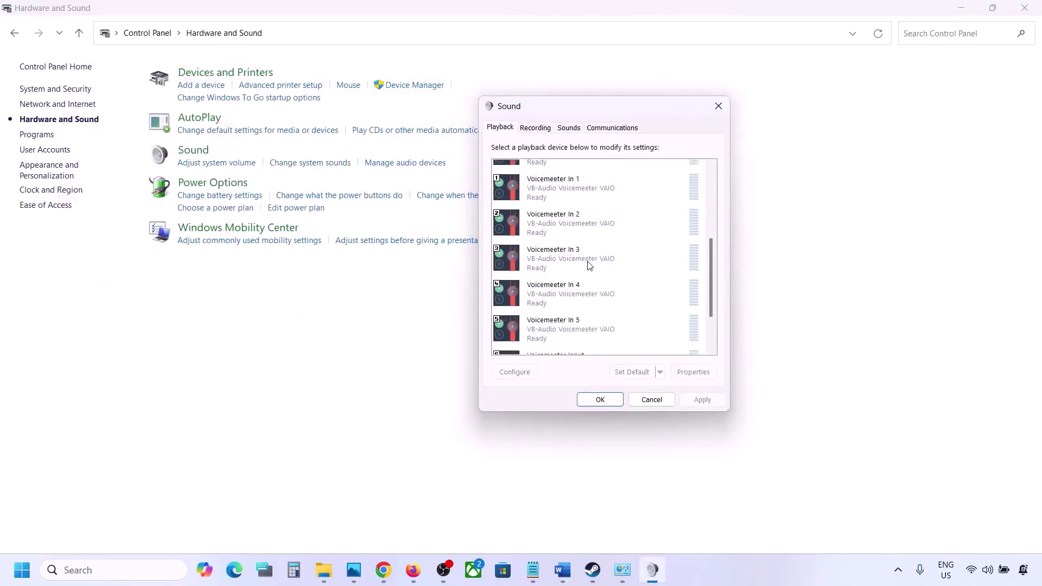
pyautogui.scroll(-1, 590, 265)
pyautogui.scroll(5, 589, 265)
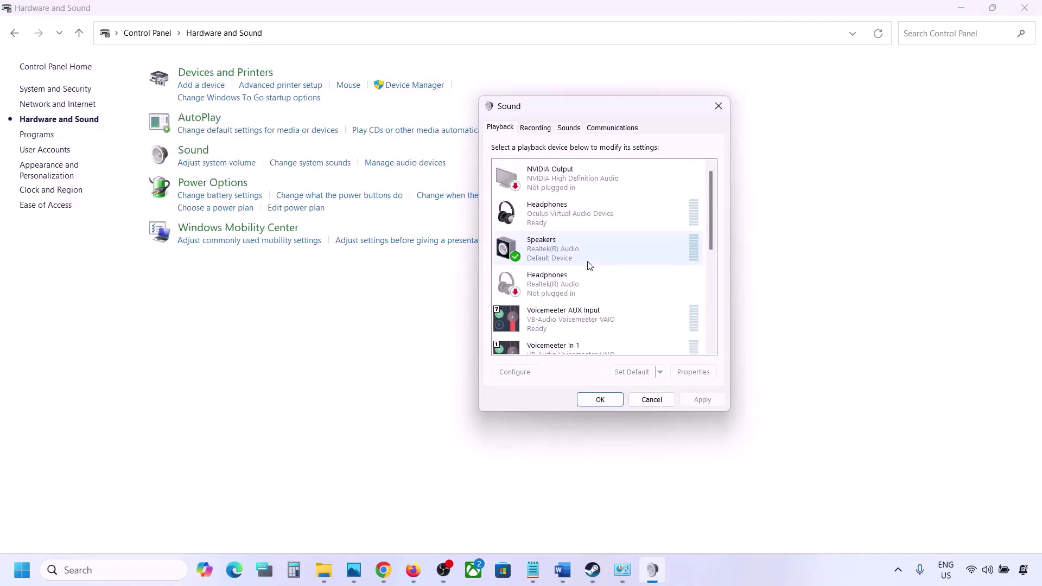
pyautogui.click(577, 251)
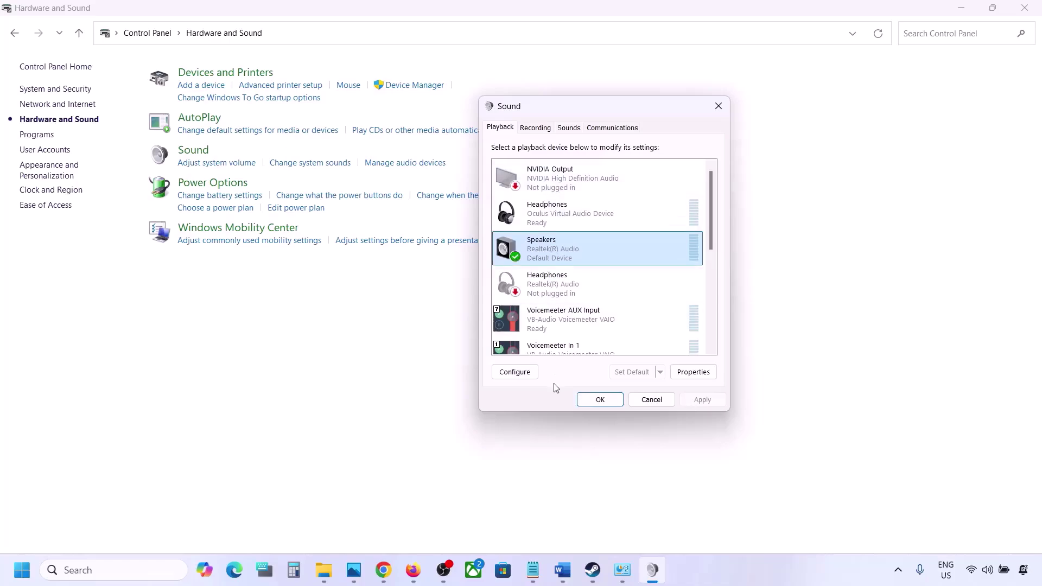
pyautogui.scroll(-2, 567, 333)
pyautogui.scroll(-5, 567, 333)
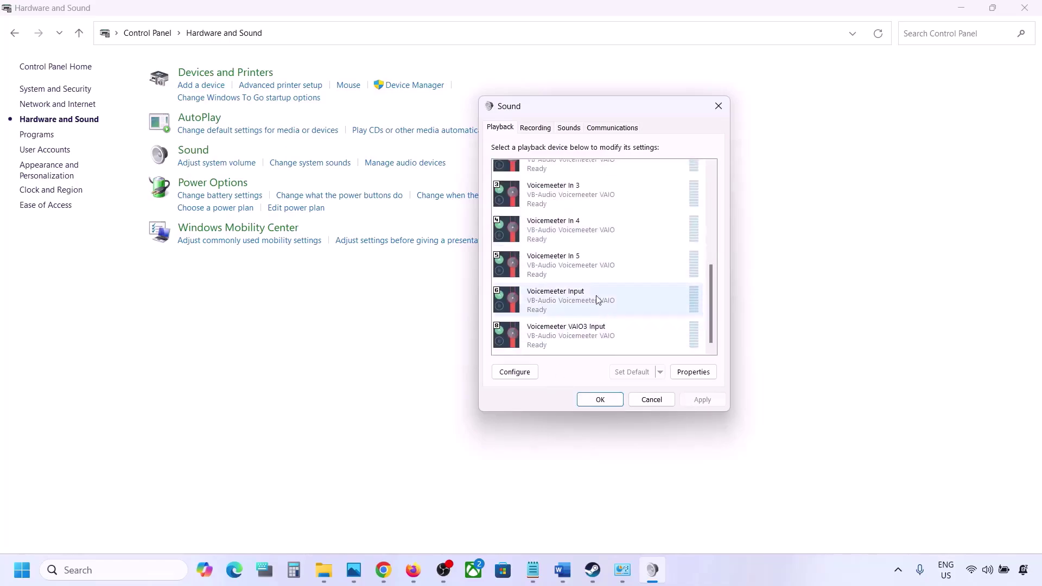
pyautogui.scroll(6, 598, 299)
pyautogui.scroll(1, 582, 244)
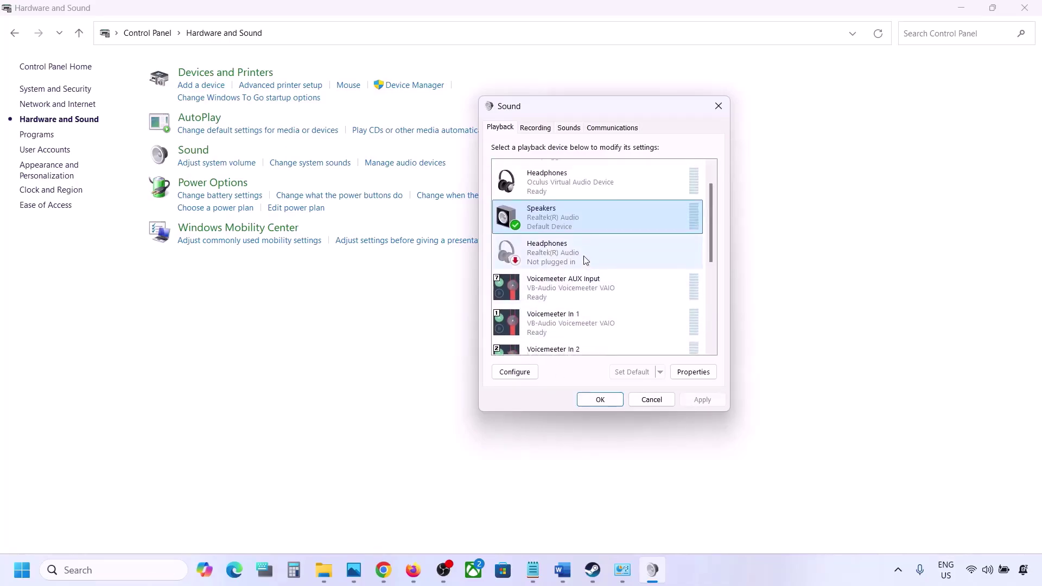
# - Disable the Oculus Headphones playback device, leaving it disabled
pyautogui.click(548, 185)
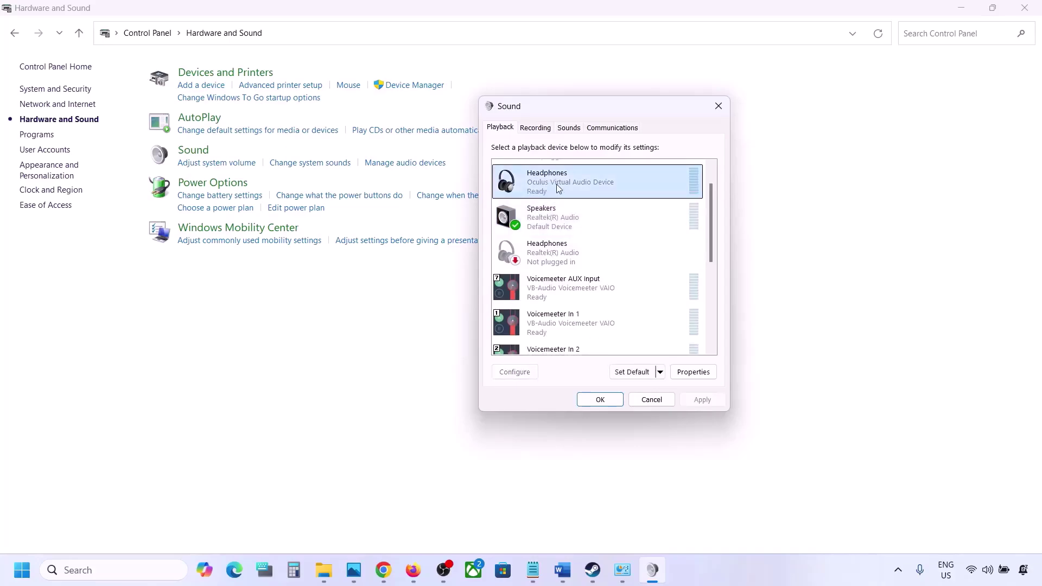
pyautogui.rightClick(556, 184)
pyautogui.click(594, 207)
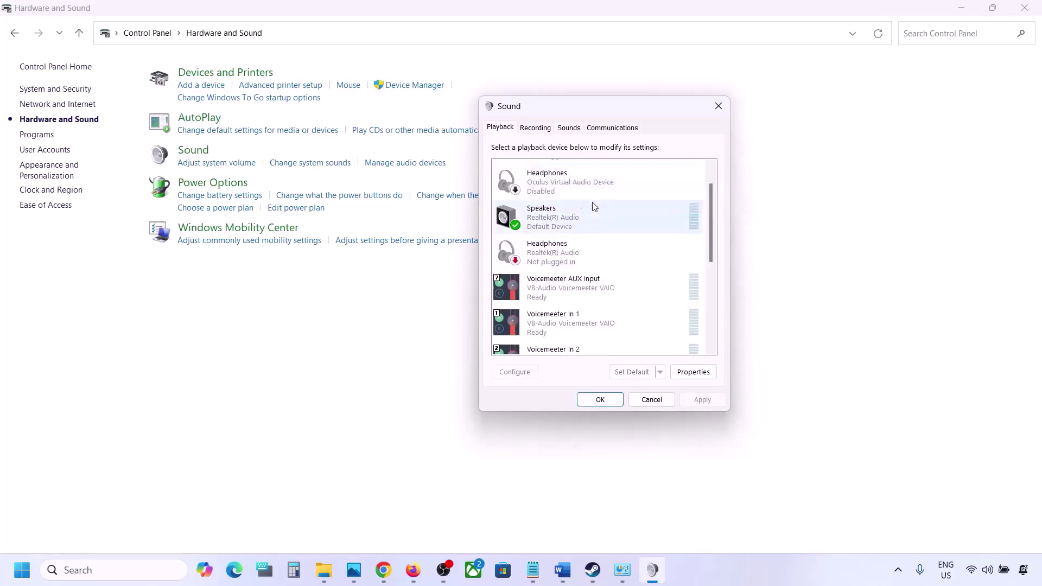
pyautogui.scroll(-2, 579, 234)
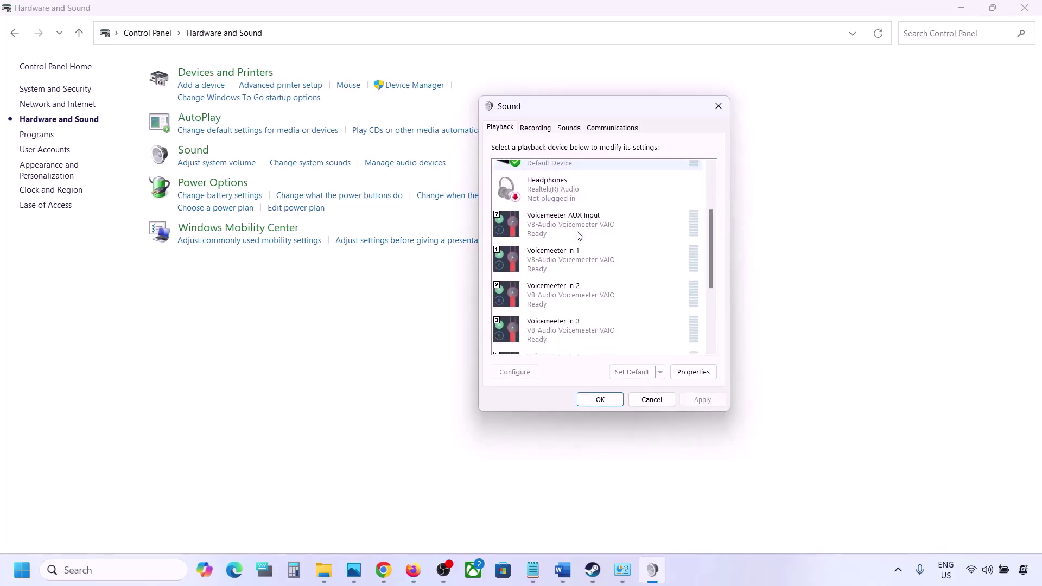
pyautogui.scroll(3, 579, 223)
pyautogui.click(546, 188)
pyautogui.click(537, 209)
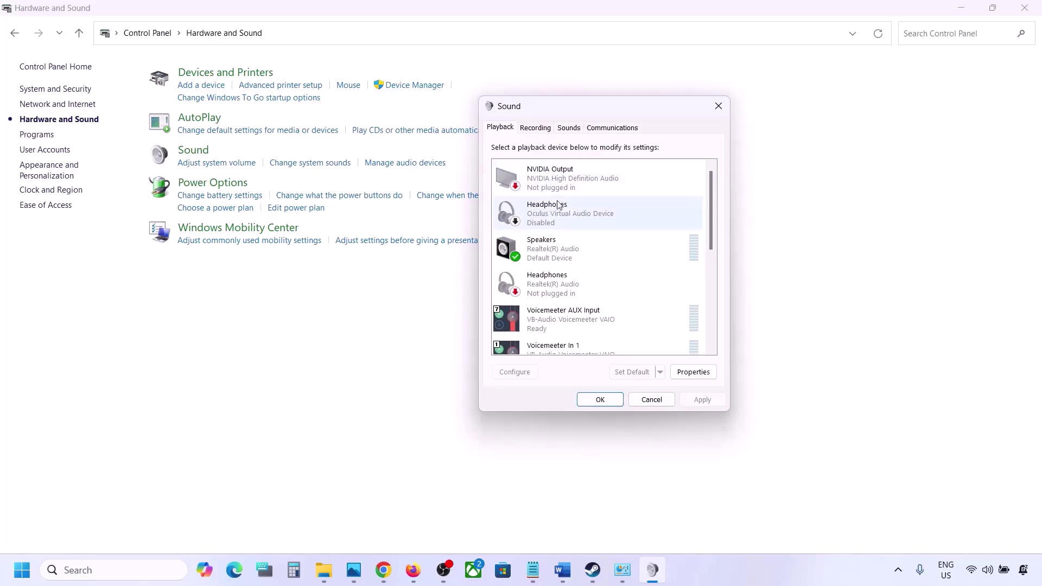
pyautogui.rightClick(556, 205)
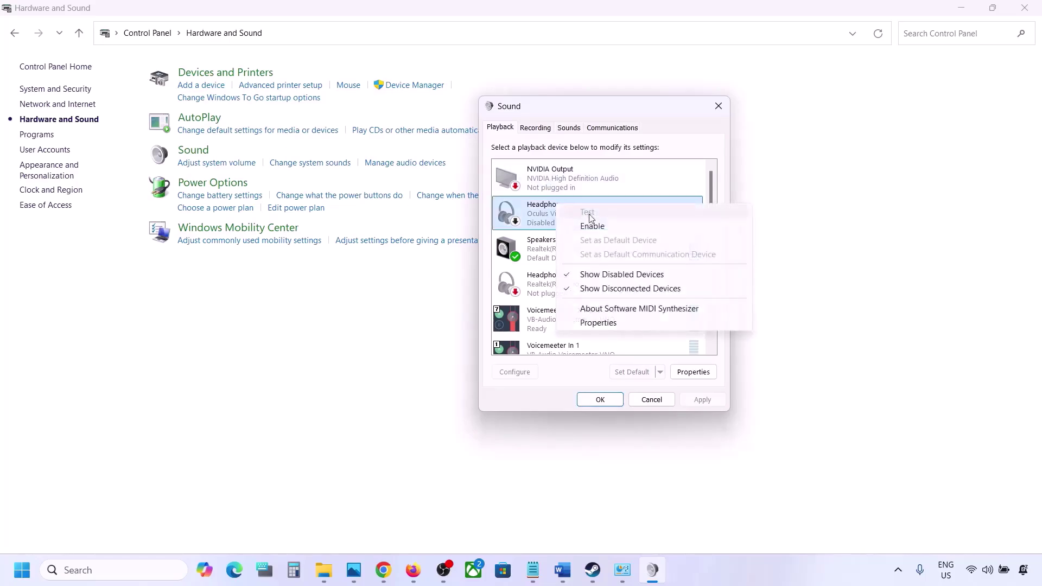
pyautogui.click(545, 225)
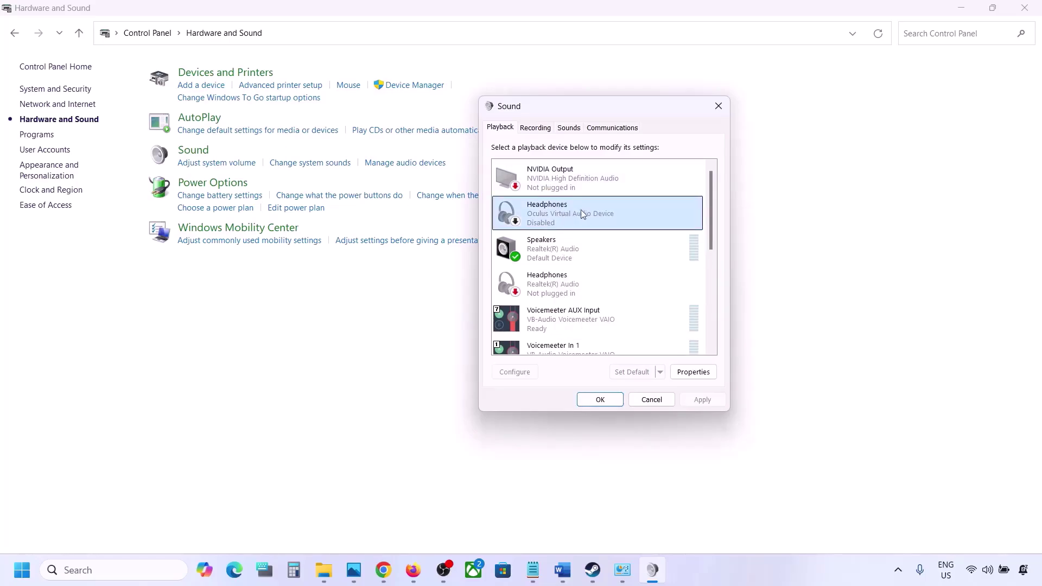
# - Disable Voicemeeter AUX Input, In 1, In 2 and In 3 playback devices
pyautogui.scroll(-1, 558, 234)
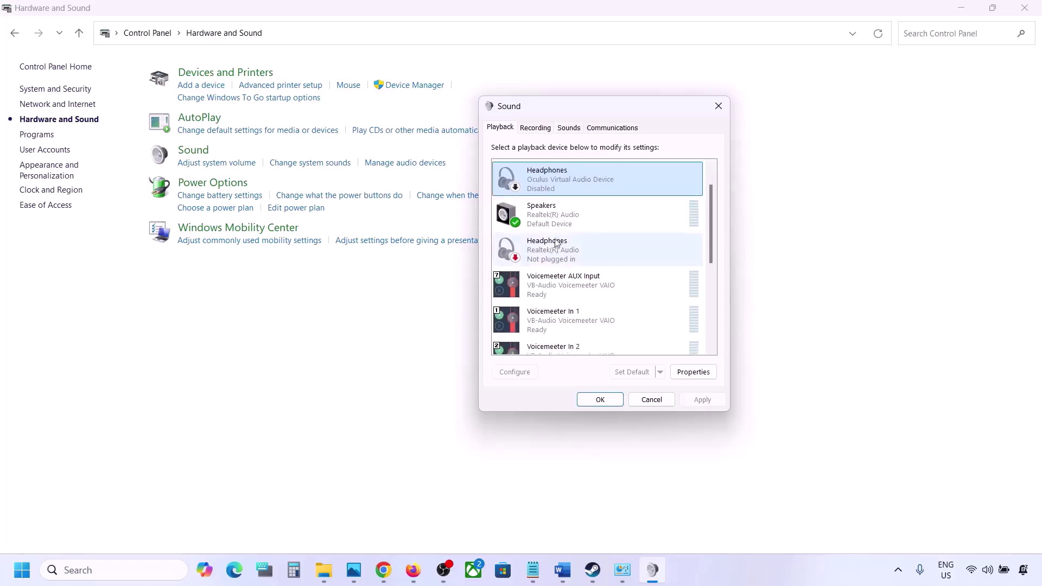
pyautogui.click(552, 253)
pyautogui.scroll(-1, 550, 250)
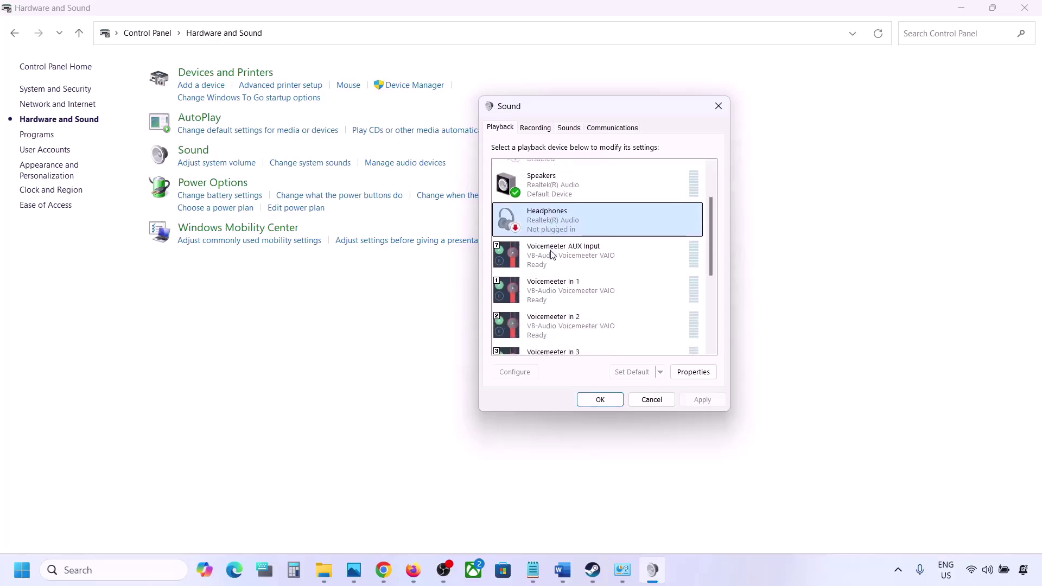
pyautogui.click(561, 259)
pyautogui.rightClick(562, 259)
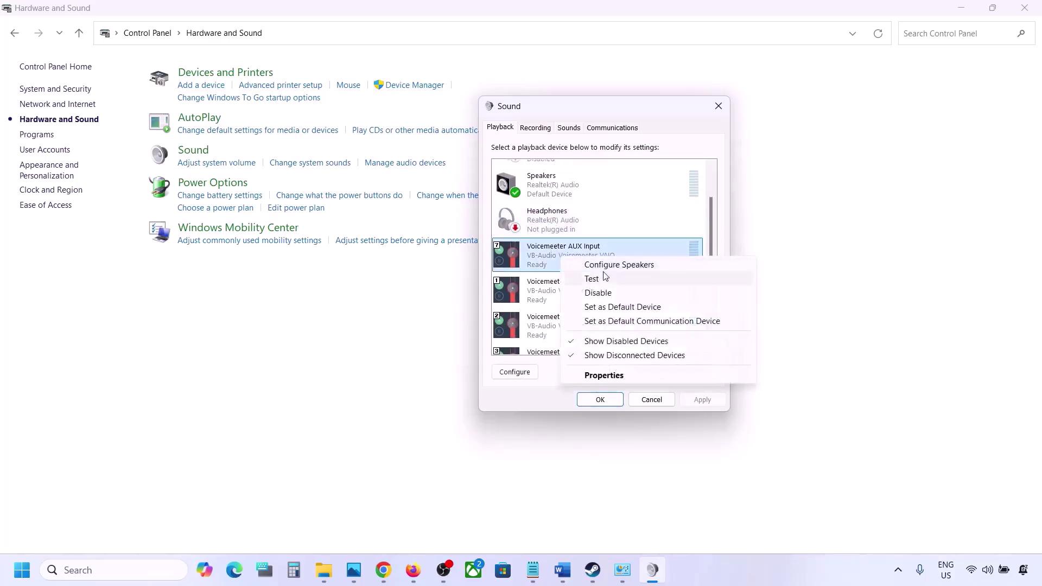
pyautogui.click(600, 291)
pyautogui.click(569, 297)
pyautogui.rightClick(569, 296)
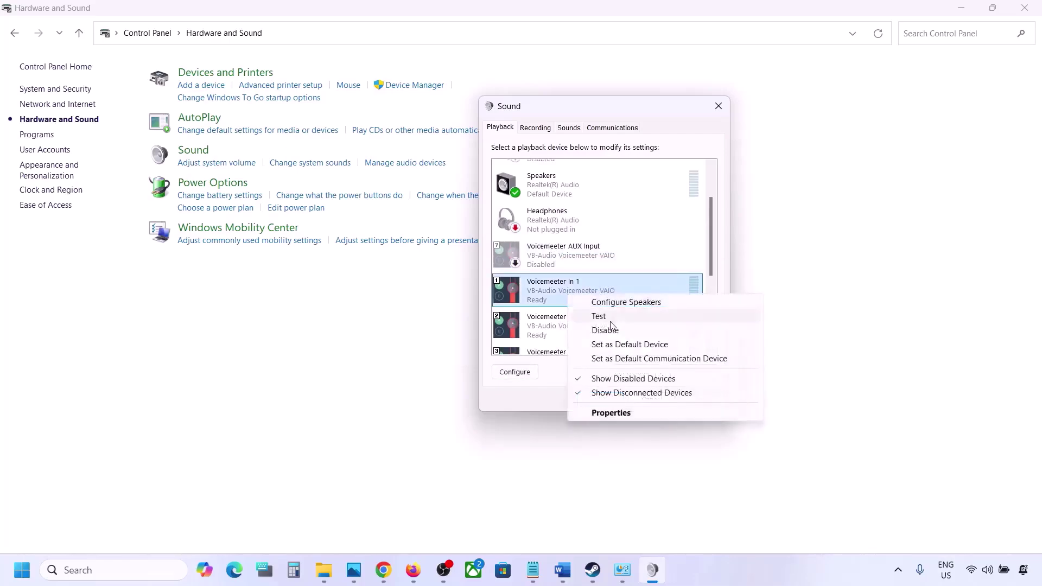
pyautogui.click(602, 328)
pyautogui.scroll(-1, 610, 335)
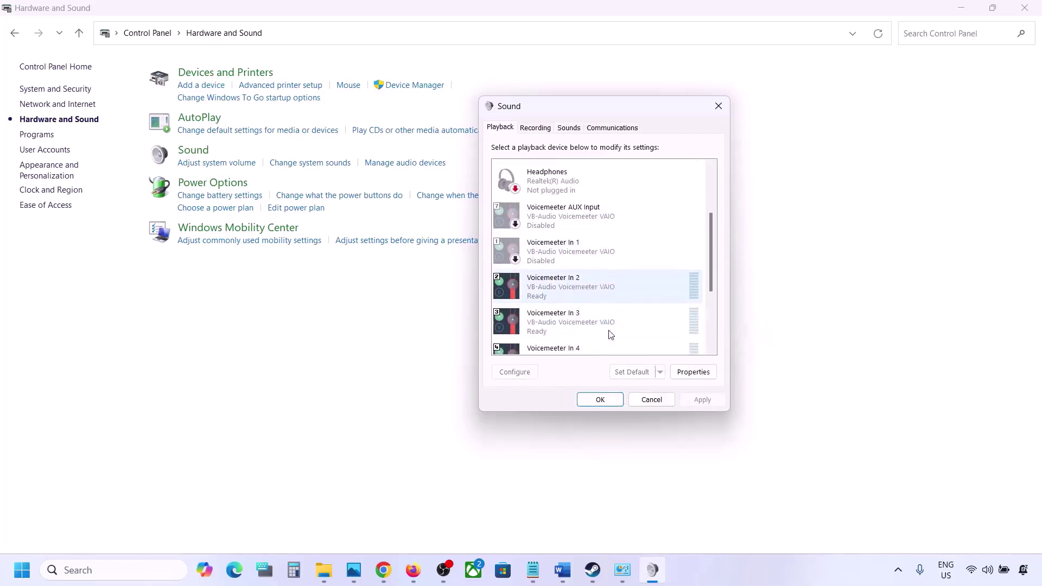
pyautogui.rightClick(569, 297)
pyautogui.click(607, 331)
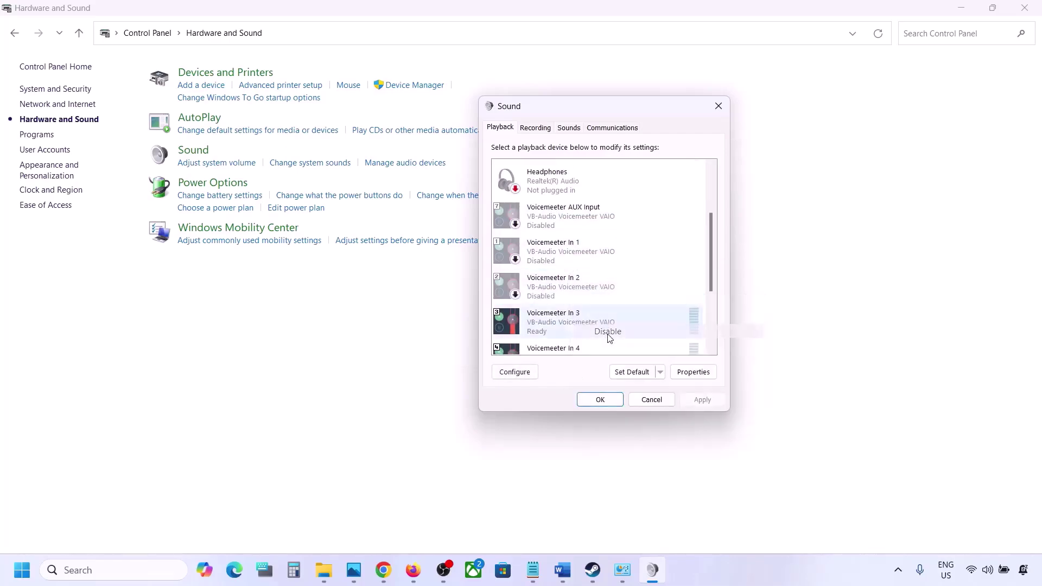
pyautogui.rightClick(559, 330)
pyautogui.click(594, 362)
# - Disable Voicemeeter Input, In 5, In 4 and VAIO3 Input playback devices
pyautogui.scroll(-3, 584, 321)
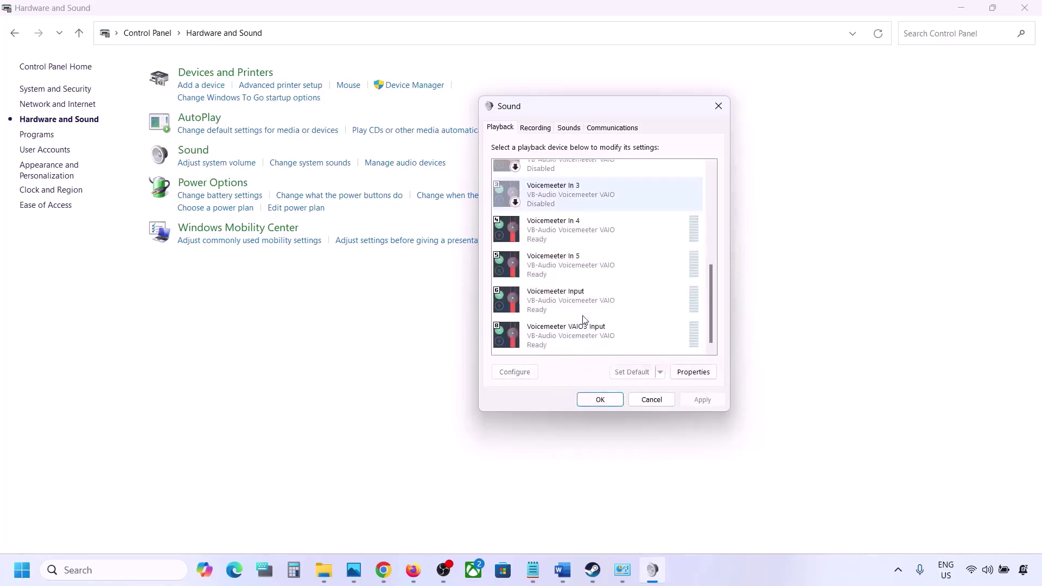
pyautogui.rightClick(556, 302)
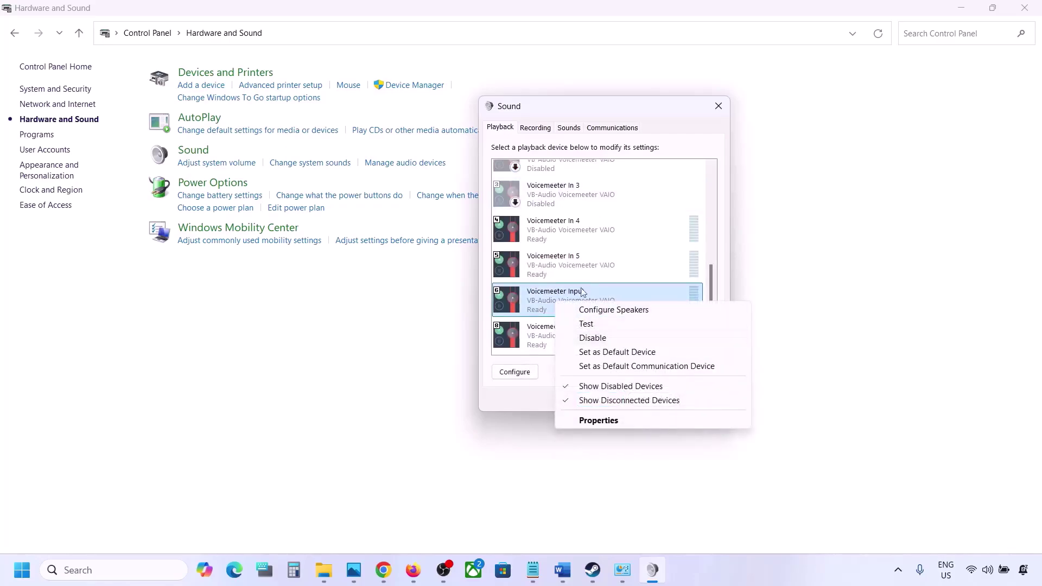
pyautogui.click(596, 337)
pyautogui.click(597, 343)
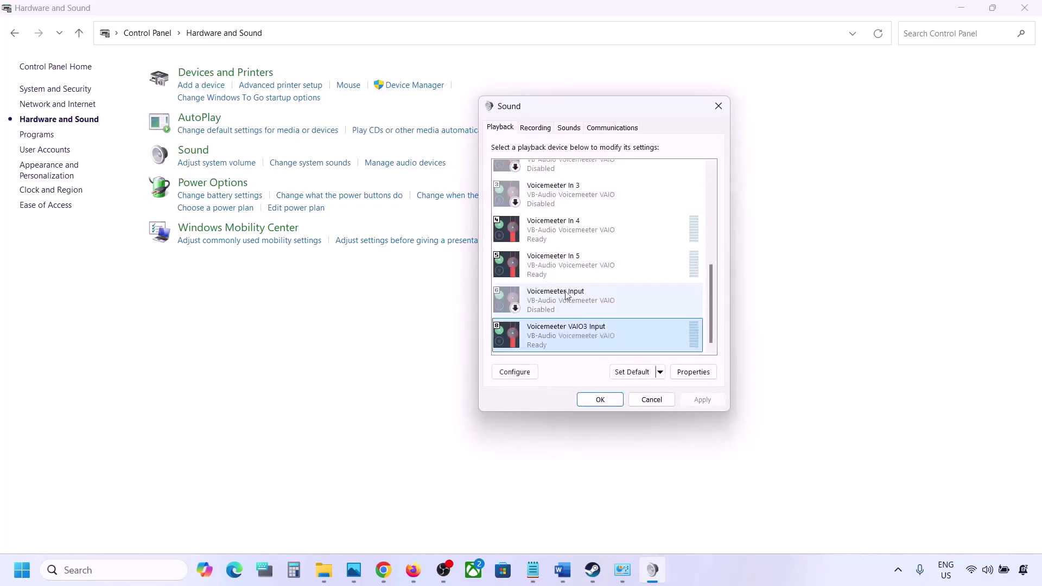
pyautogui.rightClick(547, 272)
pyautogui.click(585, 308)
pyautogui.click(556, 232)
pyautogui.rightClick(553, 231)
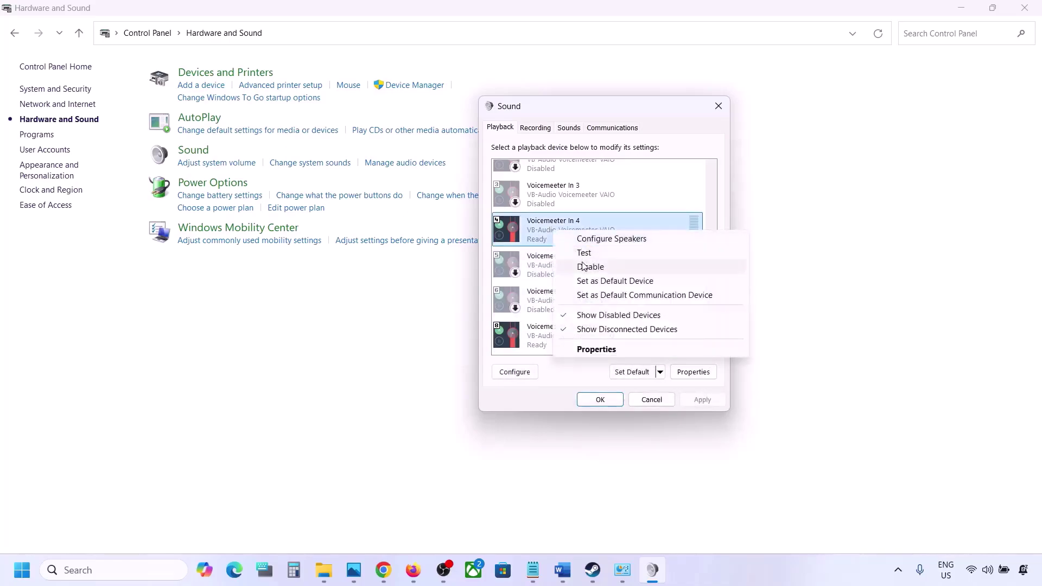
pyautogui.click(582, 266)
pyautogui.rightClick(552, 332)
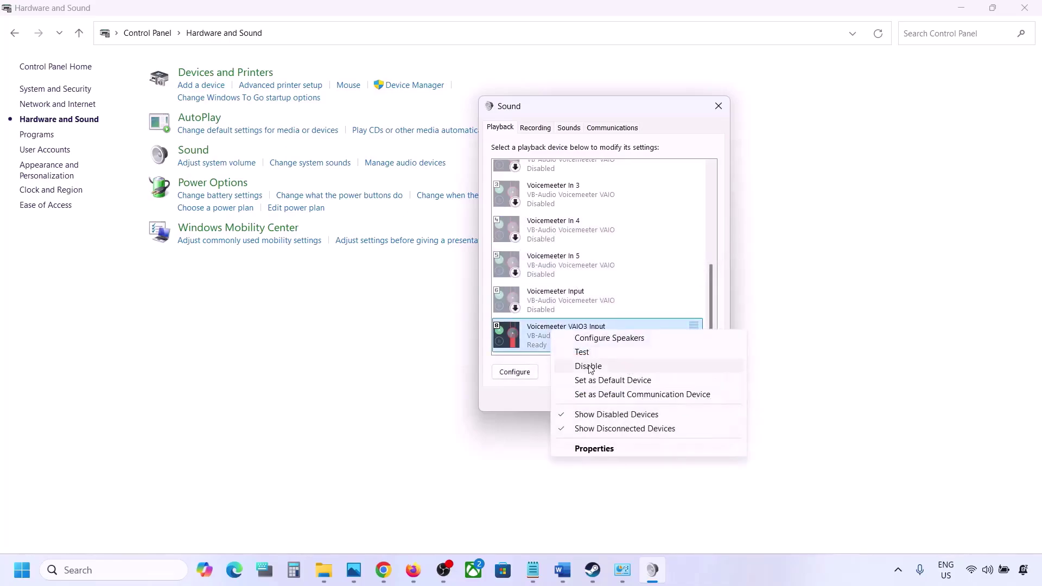
pyautogui.click(589, 367)
# - Leave Realtek Speakers enabled and switch to the Recording devices list
pyautogui.scroll(5, 559, 237)
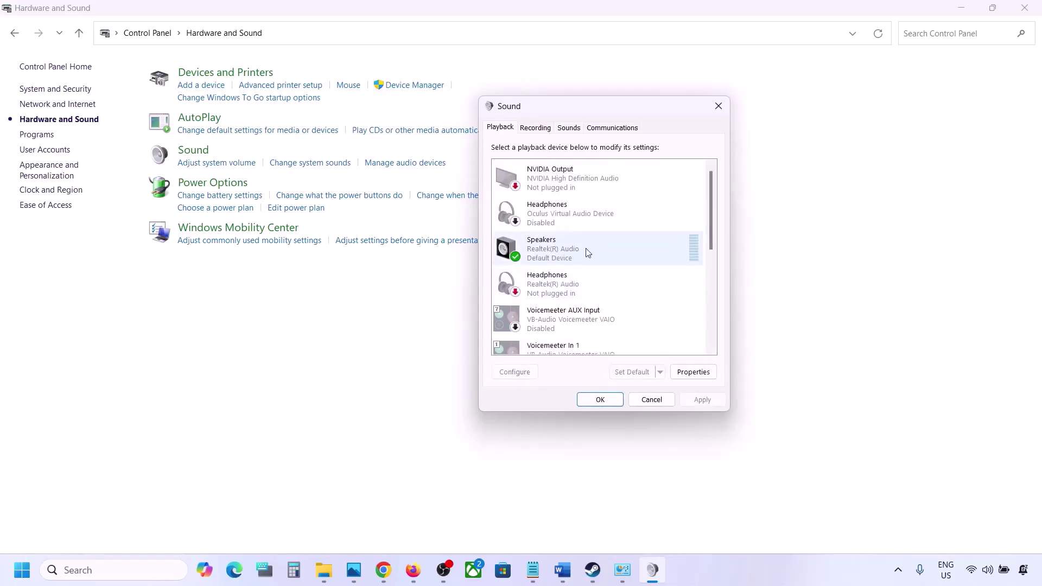
pyautogui.click(575, 250)
pyautogui.rightClick(575, 250)
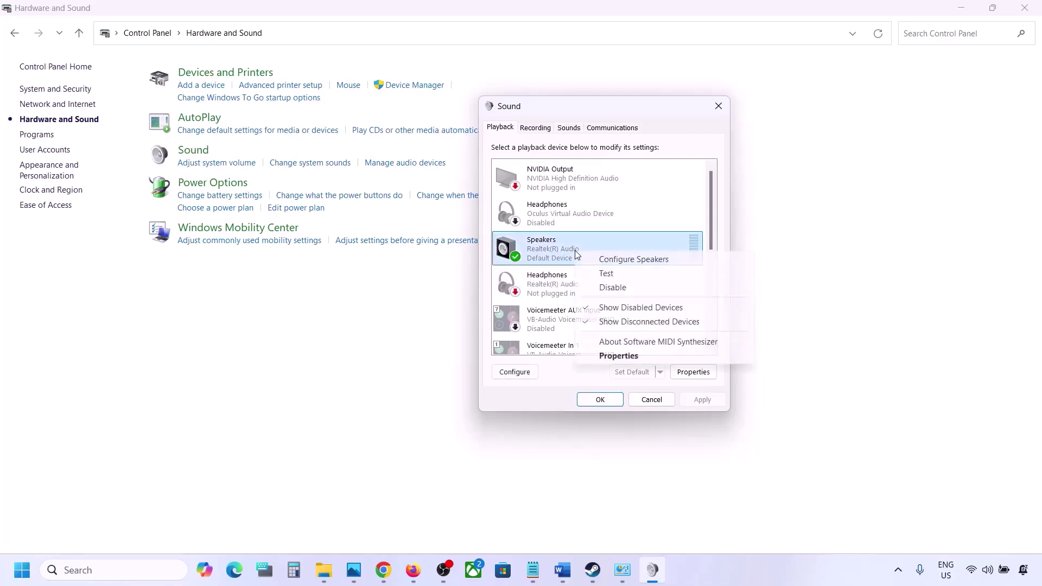
pyautogui.press('Escape')
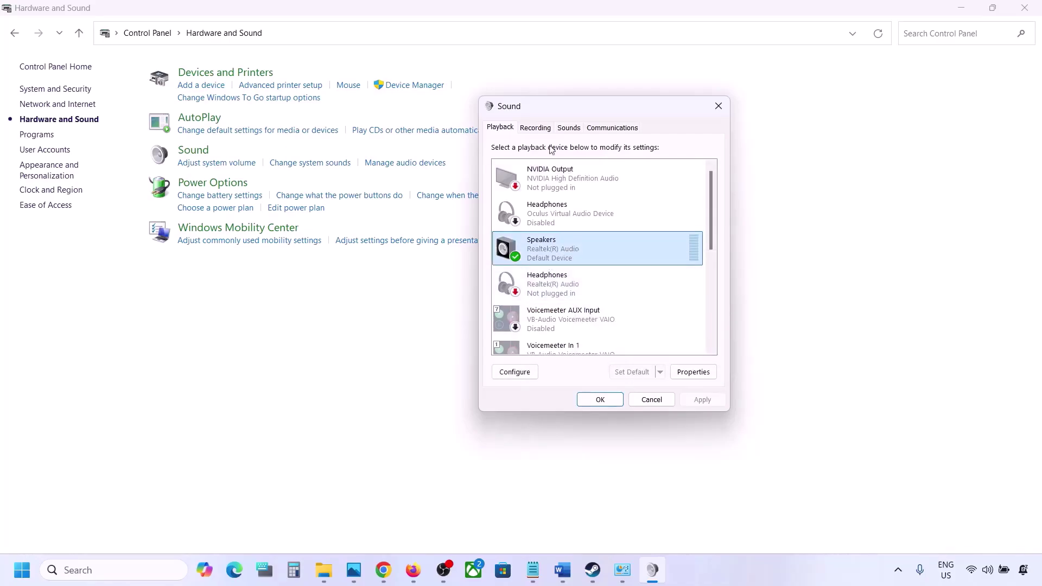
pyautogui.click(537, 128)
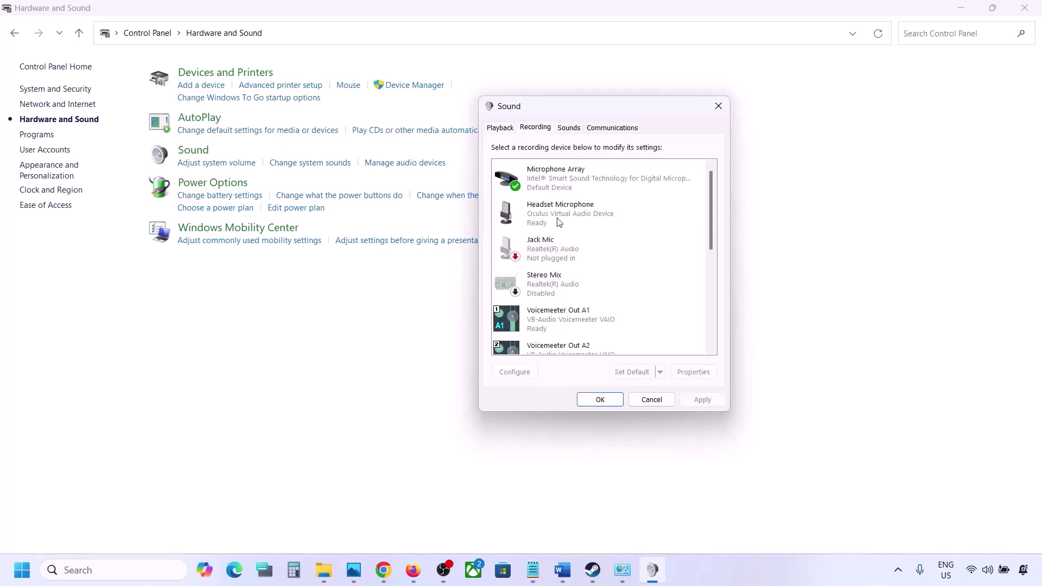
# - Disable the Oculus Headset Microphone on the Recording tab
pyautogui.scroll(-3, 577, 279)
pyautogui.scroll(2, 579, 277)
pyautogui.scroll(1, 579, 278)
pyautogui.click(490, 129)
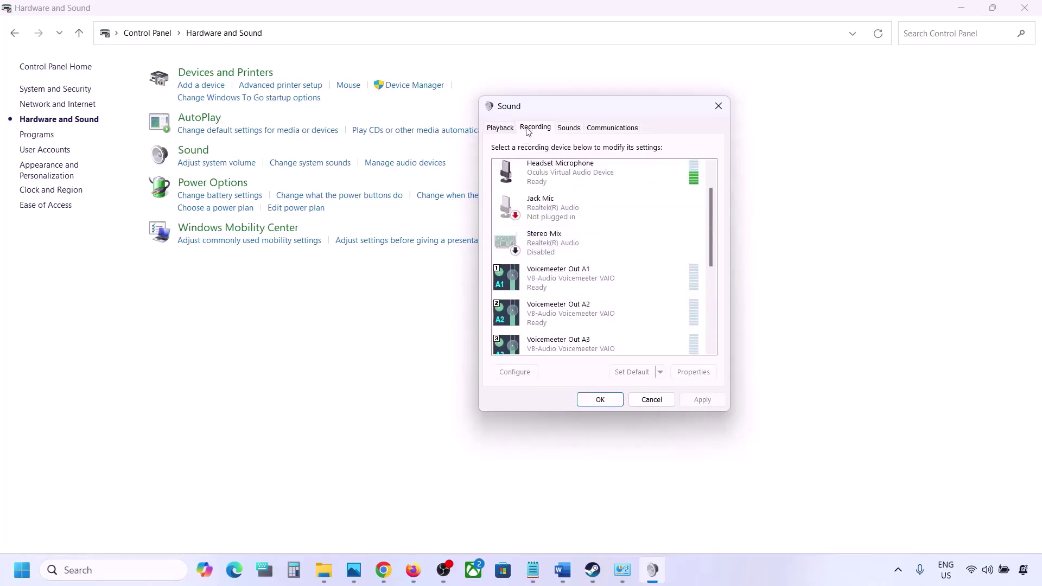
pyautogui.click(537, 130)
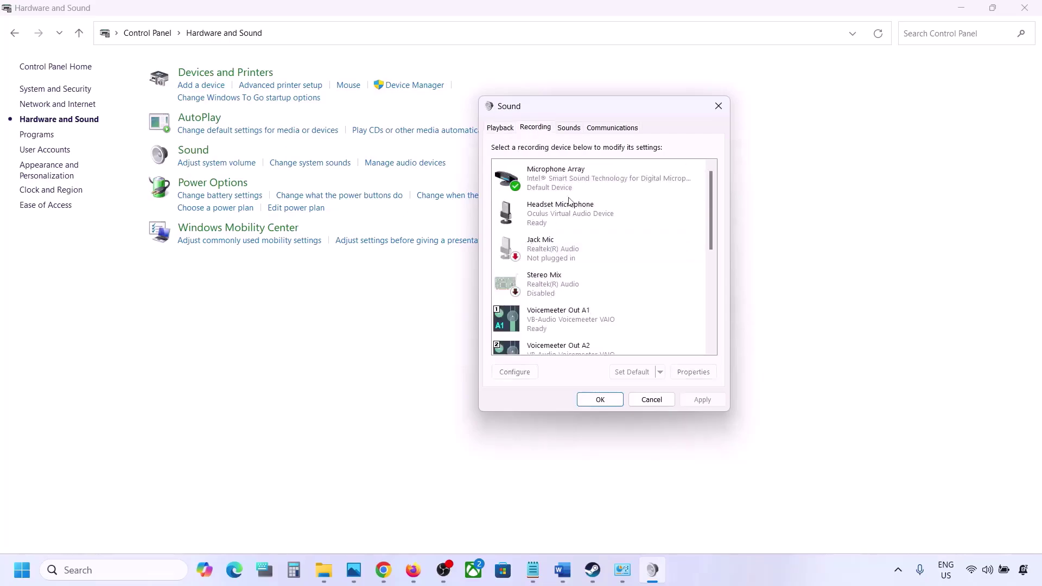
pyautogui.click(549, 216)
pyautogui.rightClick(549, 216)
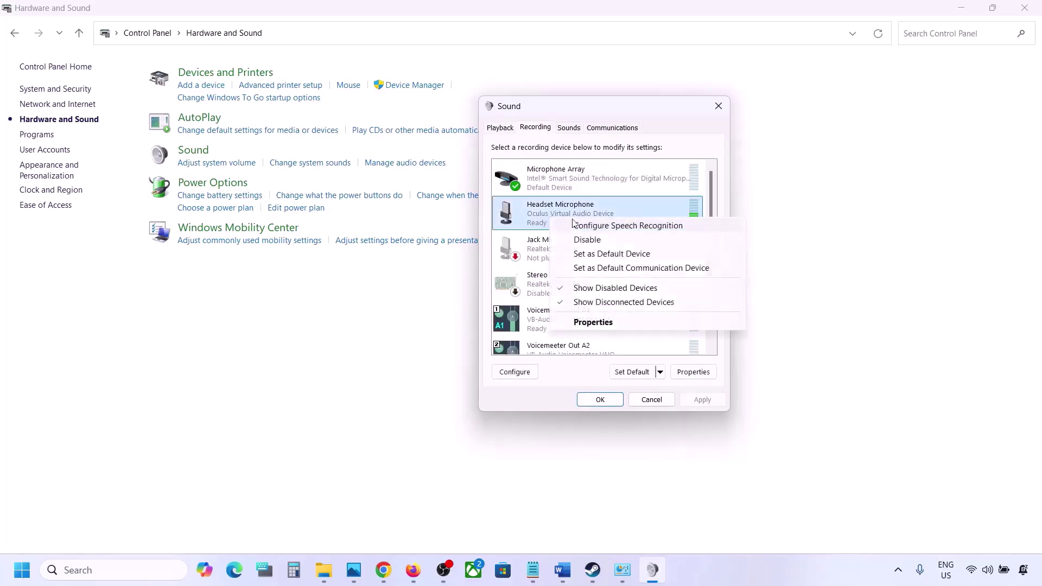
pyautogui.click(591, 241)
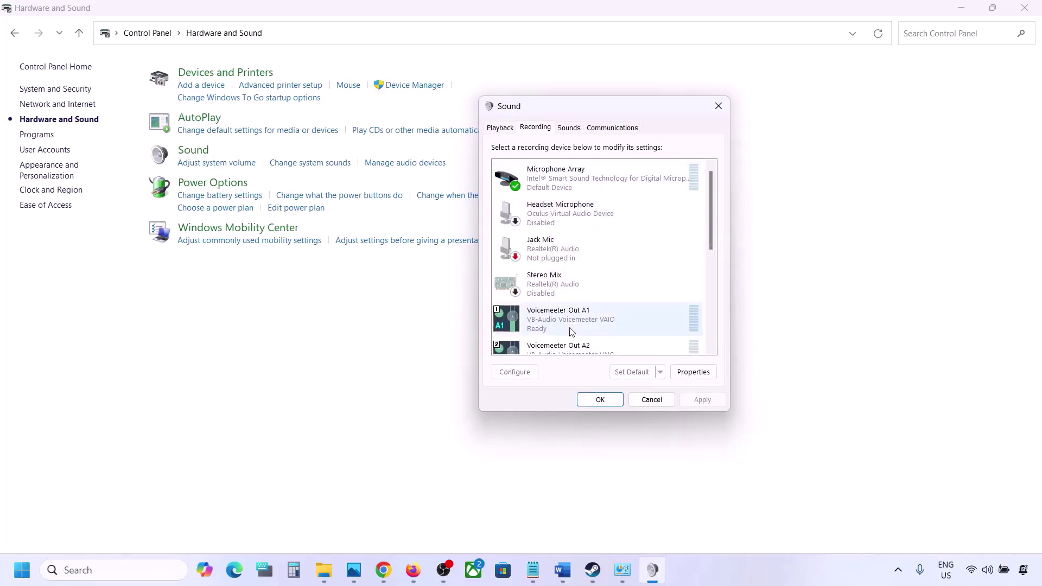
# - Close the Sound dialog and open the Win+X quick tools menu
pyautogui.click(495, 128)
pyautogui.click(718, 106)
pyautogui.rightClick(22, 580)
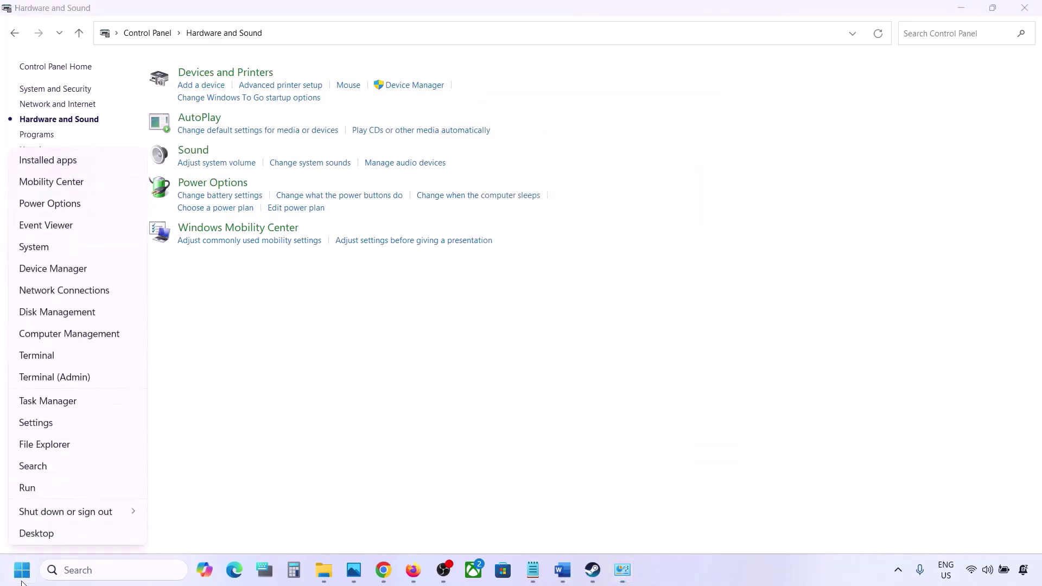
# - In Device Manager, expand Sound, video and game controllers and disable VB-Audio Voicemeeter VAIO
pyautogui.click(56, 268)
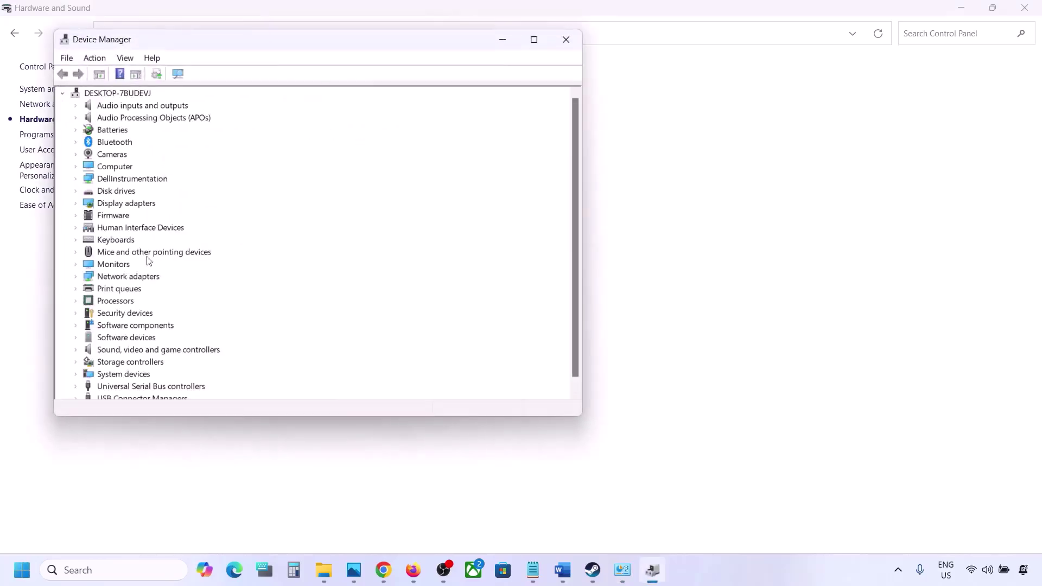
pyautogui.scroll(-1, 148, 259)
pyautogui.click(75, 338)
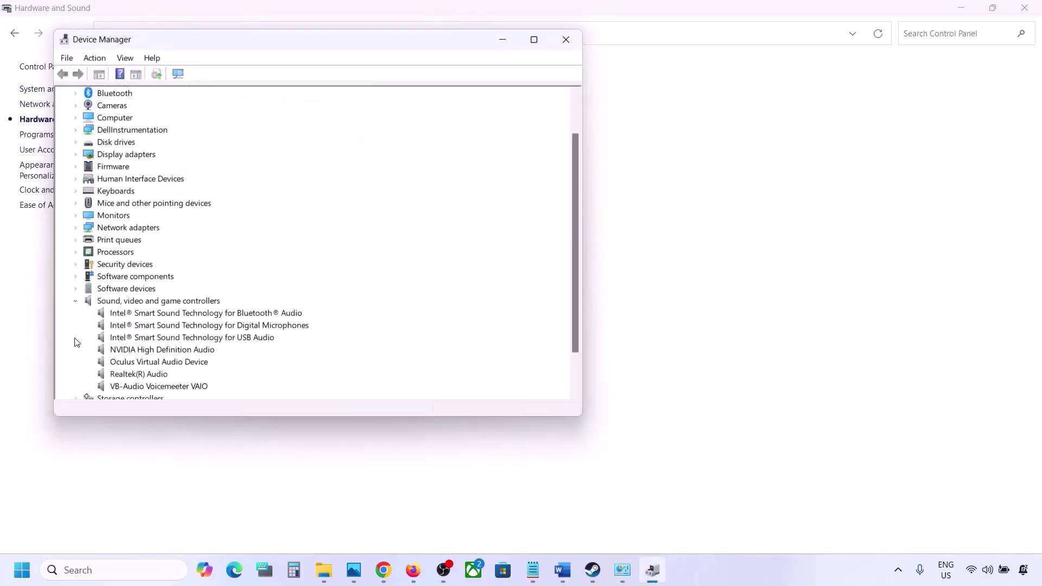
pyautogui.scroll(-2, 138, 326)
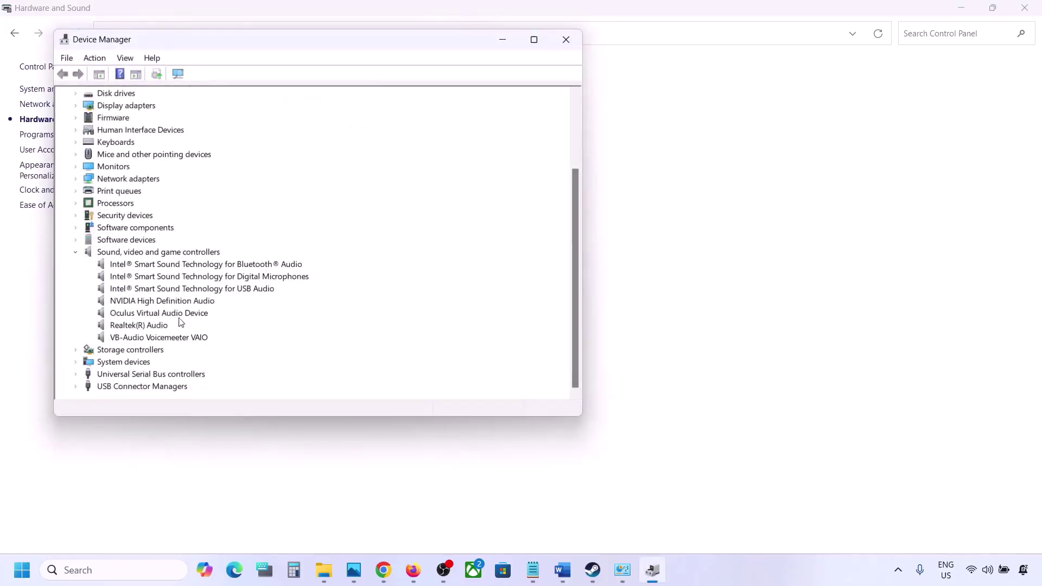
pyautogui.click(145, 328)
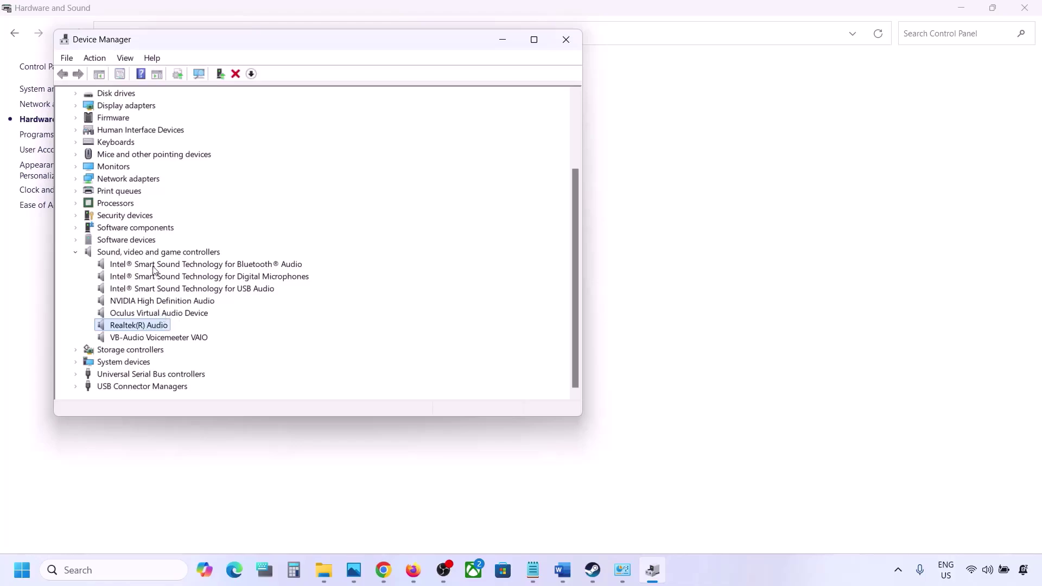
pyautogui.click(141, 338)
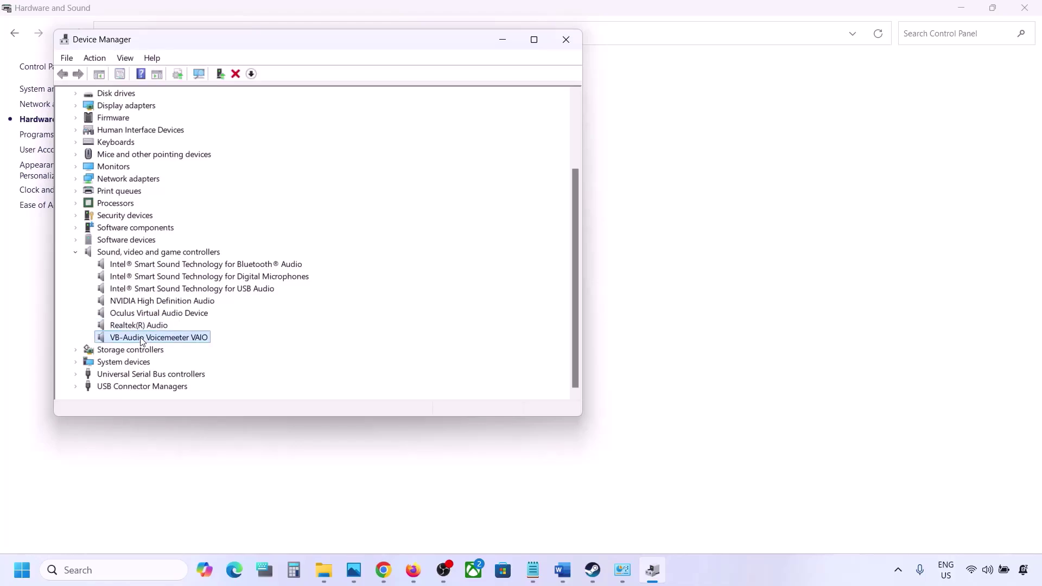
pyautogui.rightClick(141, 339)
pyautogui.click(179, 361)
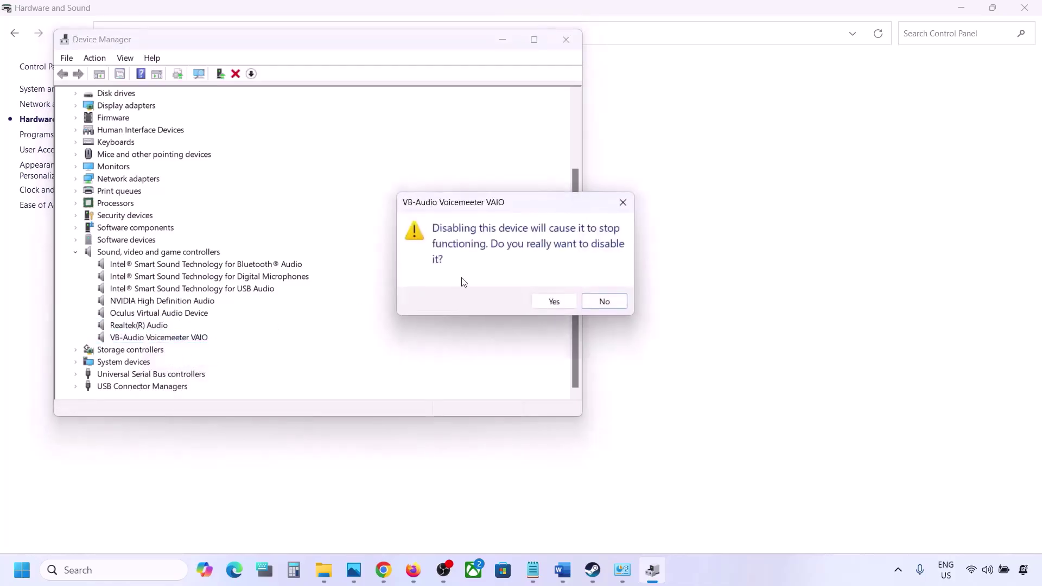
pyautogui.click(538, 306)
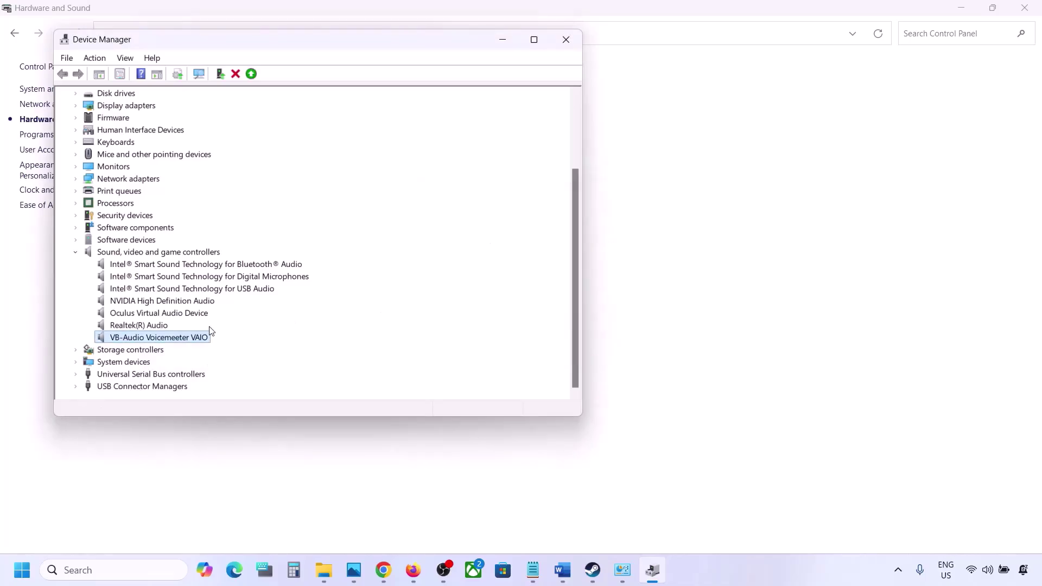
# - Disable the Oculus Virtual Audio Device and NVIDIA High Definition Audio
pyautogui.scroll(-1, 162, 342)
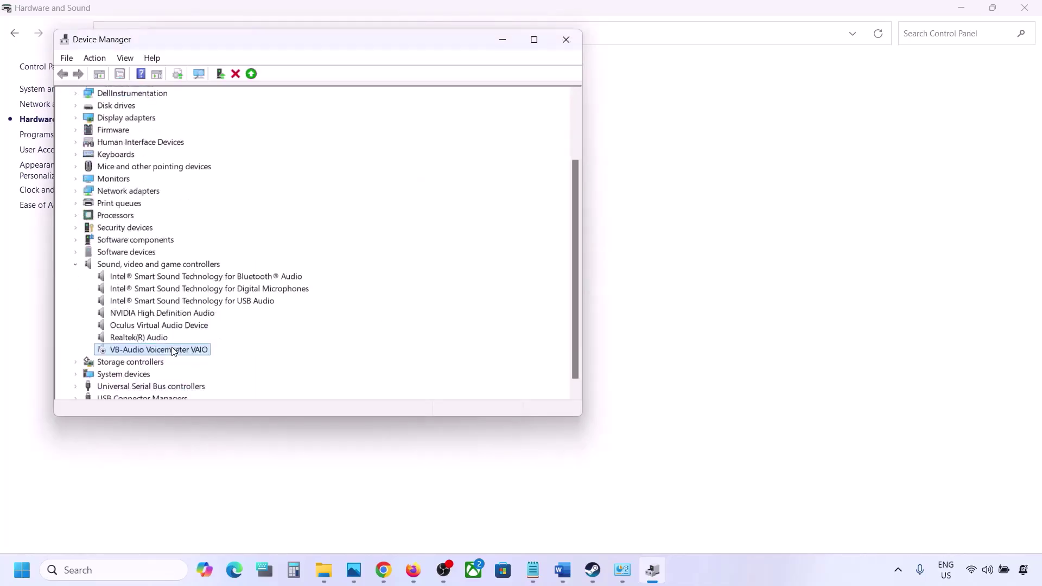
pyautogui.rightClick(146, 327)
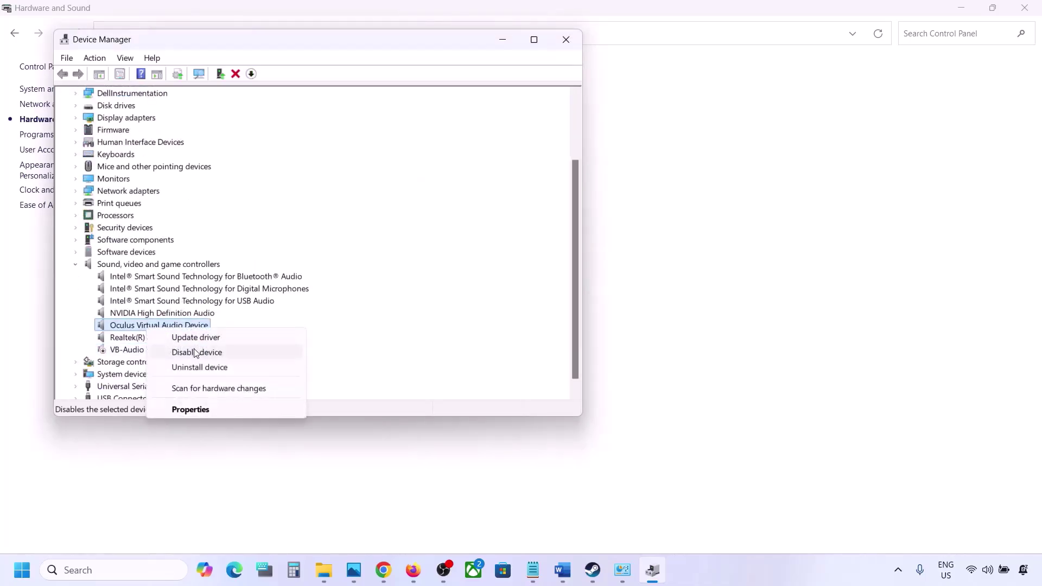
pyautogui.click(194, 350)
pyautogui.click(539, 299)
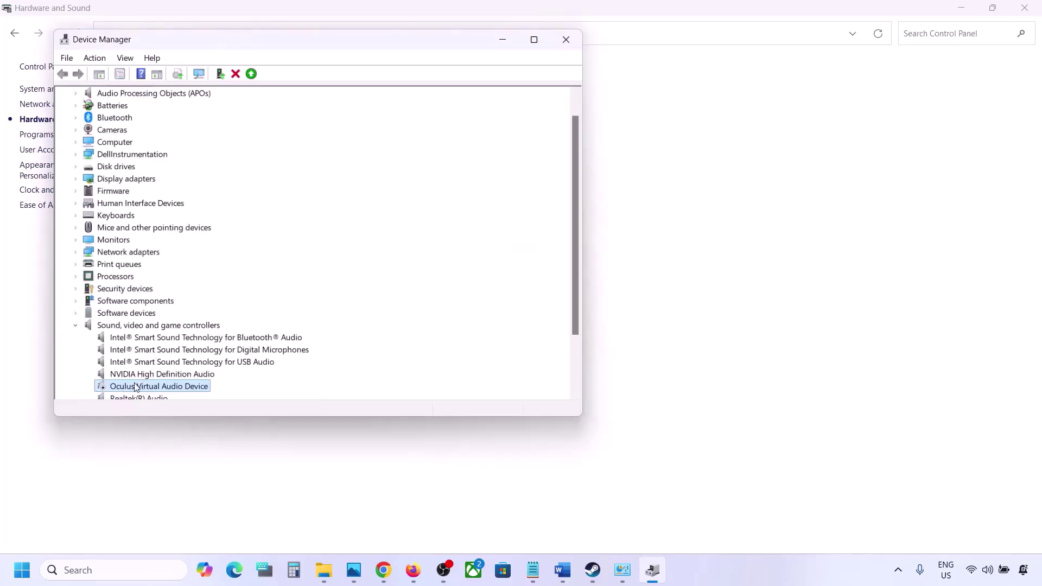
pyautogui.click(137, 376)
pyautogui.rightClick(138, 377)
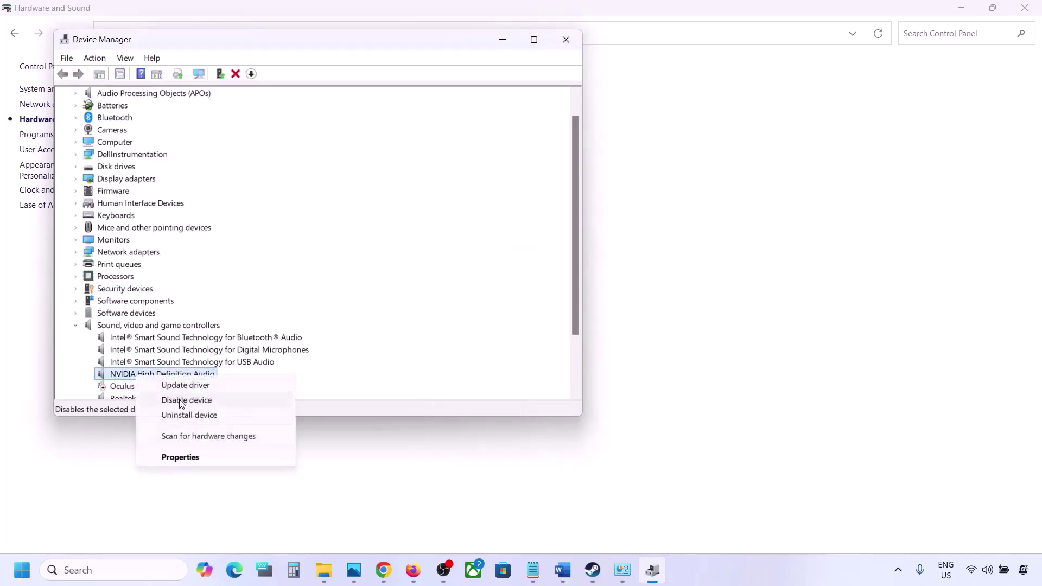
pyautogui.click(182, 400)
pyautogui.click(540, 300)
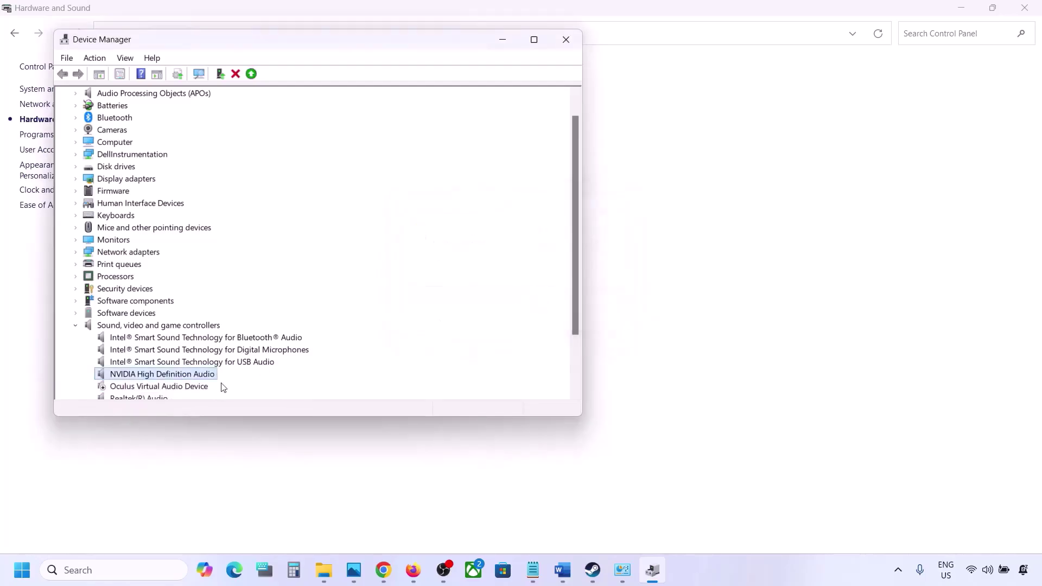
# - Disable Intel Bluetooth Audio and Digital Microphones, declining the restart prompt
pyautogui.scroll(-2, 211, 374)
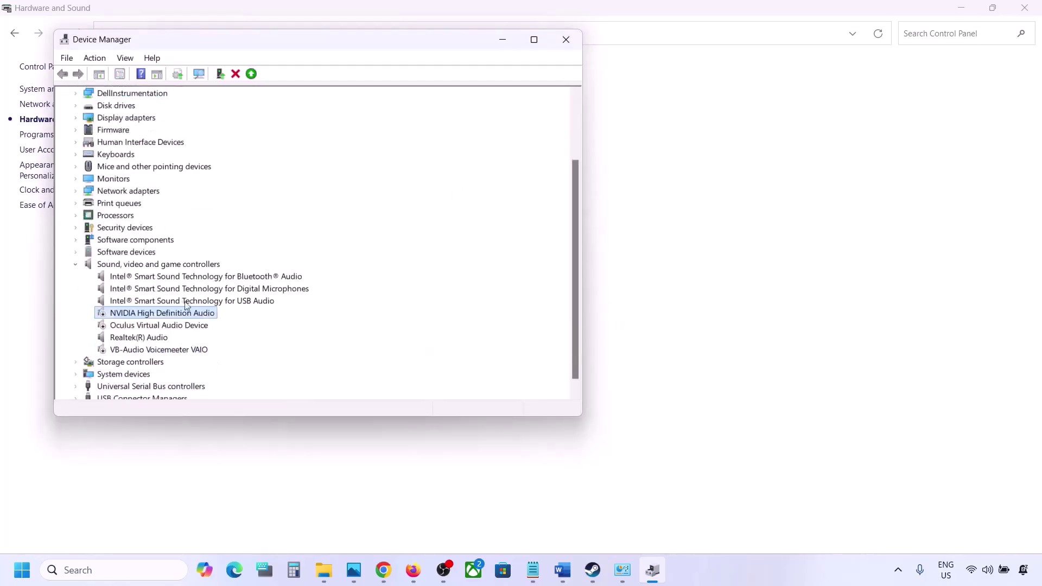
pyautogui.click(159, 279)
pyautogui.rightClick(159, 278)
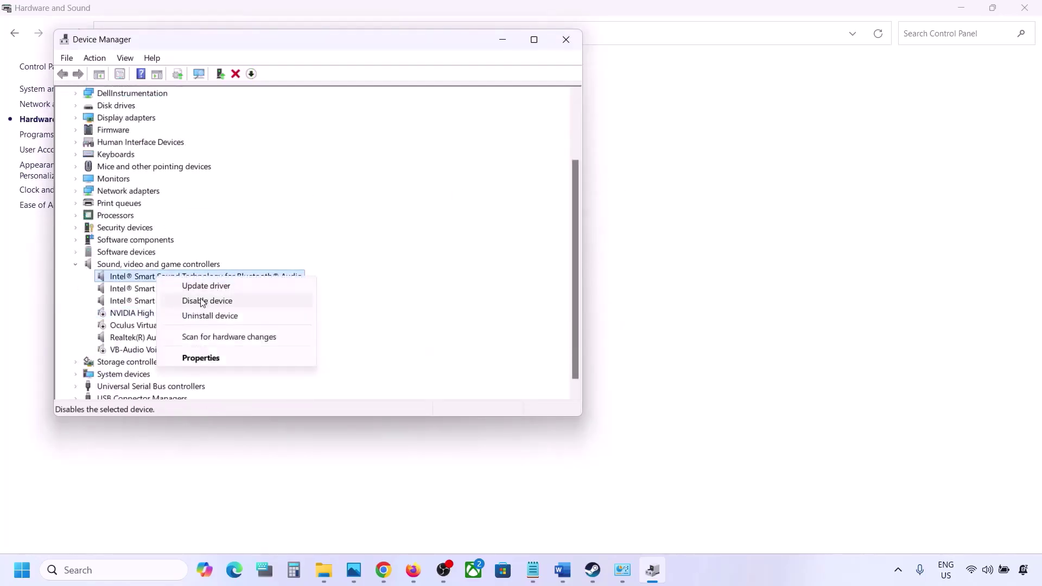
pyautogui.click(201, 302)
pyautogui.click(547, 301)
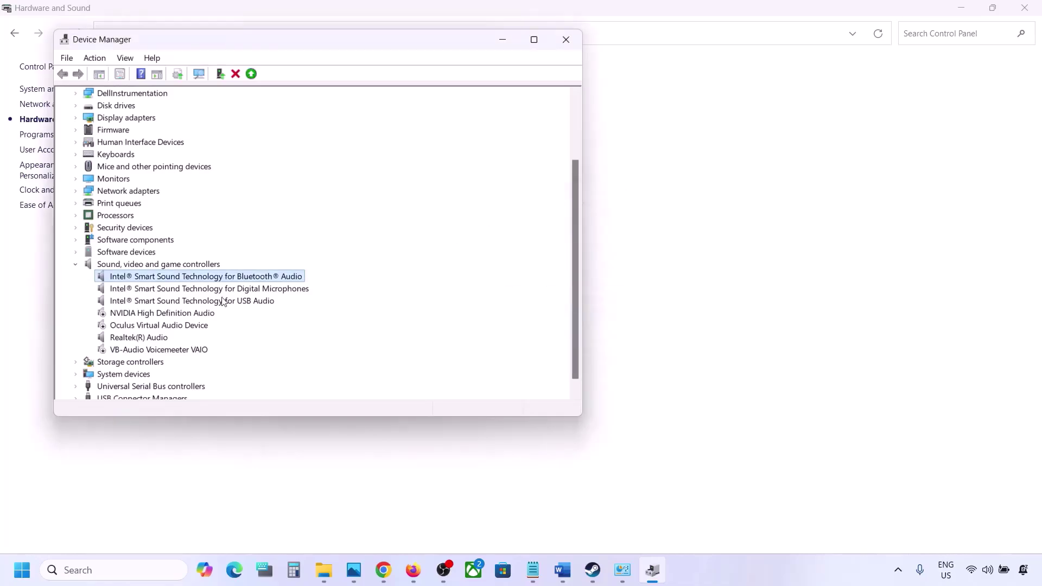
pyautogui.scroll(-2, 223, 300)
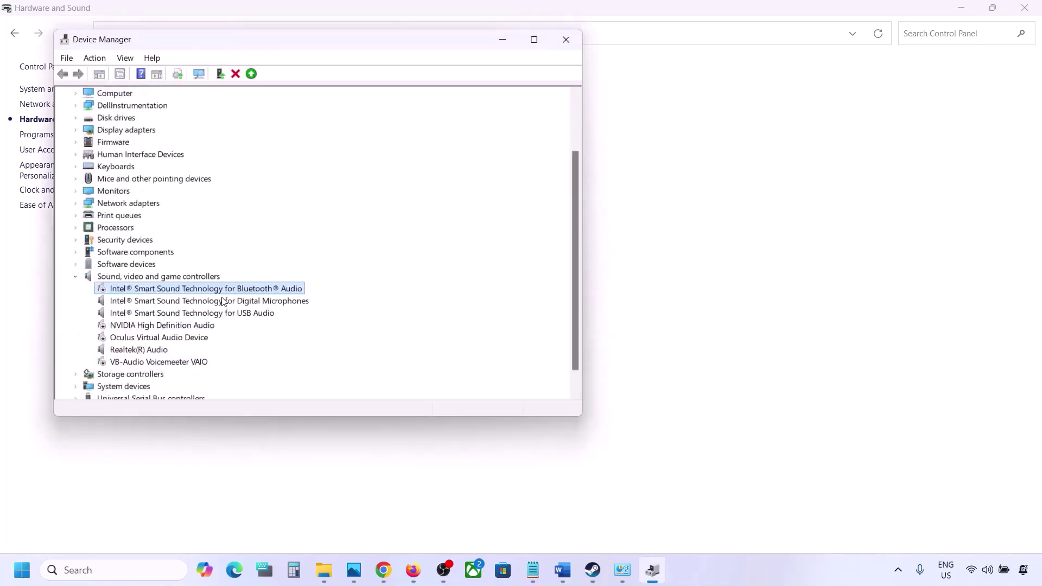
pyautogui.click(177, 305)
pyautogui.rightClick(178, 305)
pyautogui.click(223, 326)
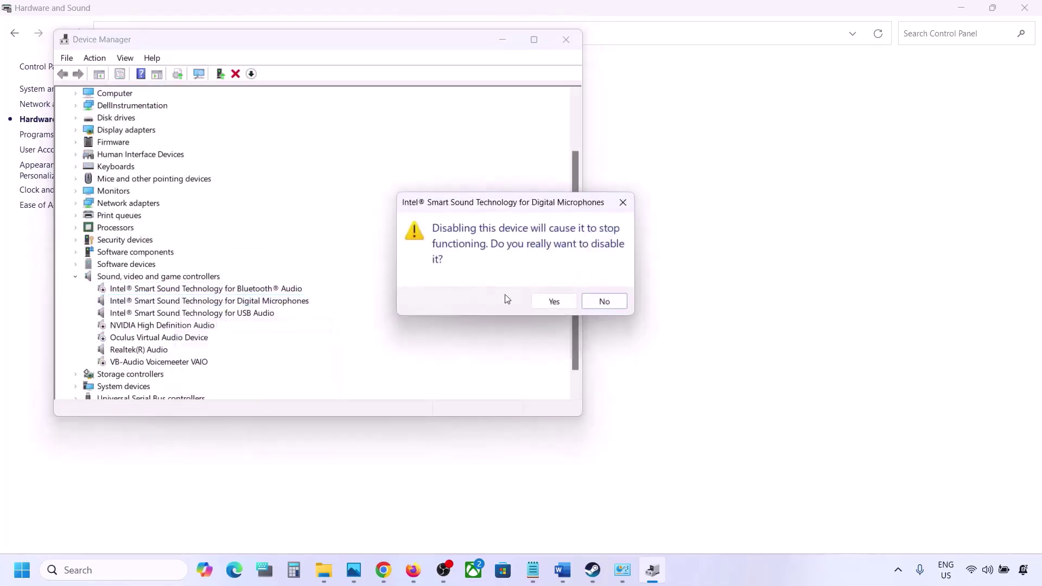
pyautogui.click(549, 300)
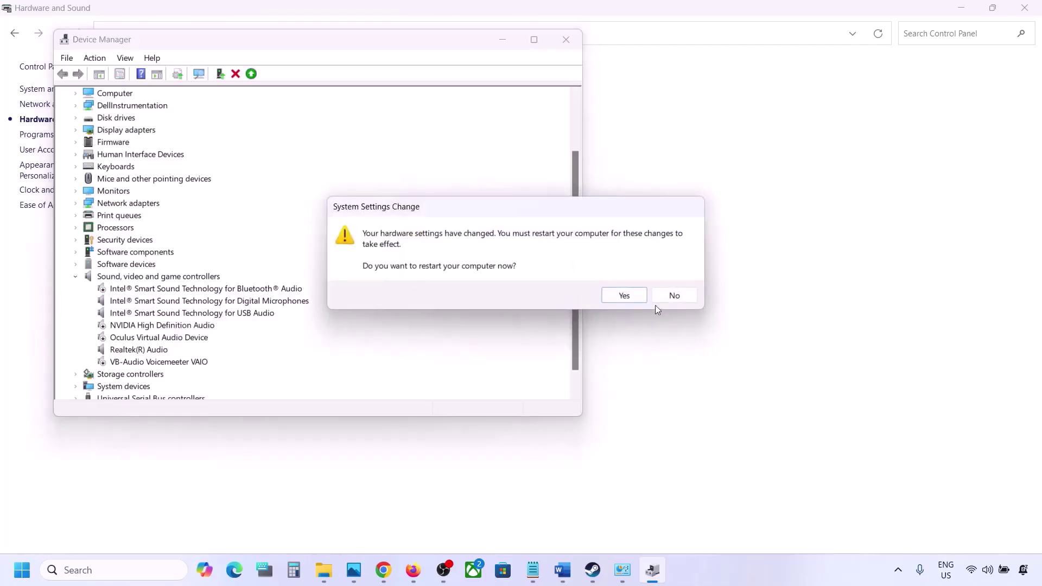
pyautogui.click(673, 296)
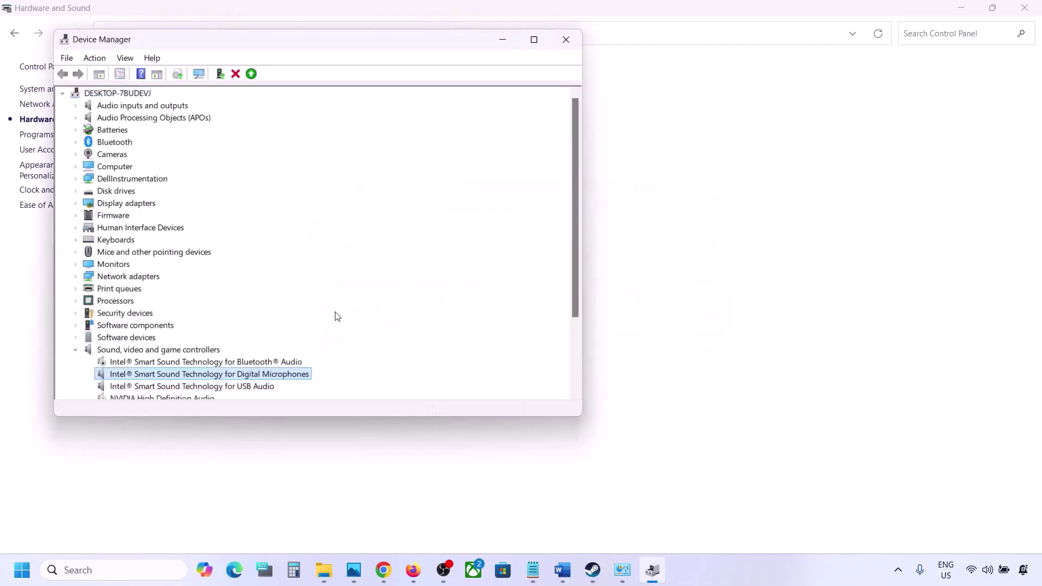
# - Disable Intel USB Audio, leave Realtek(R) Audio enabled, and close Device Manager
pyautogui.scroll(-2, 229, 342)
pyautogui.click(150, 317)
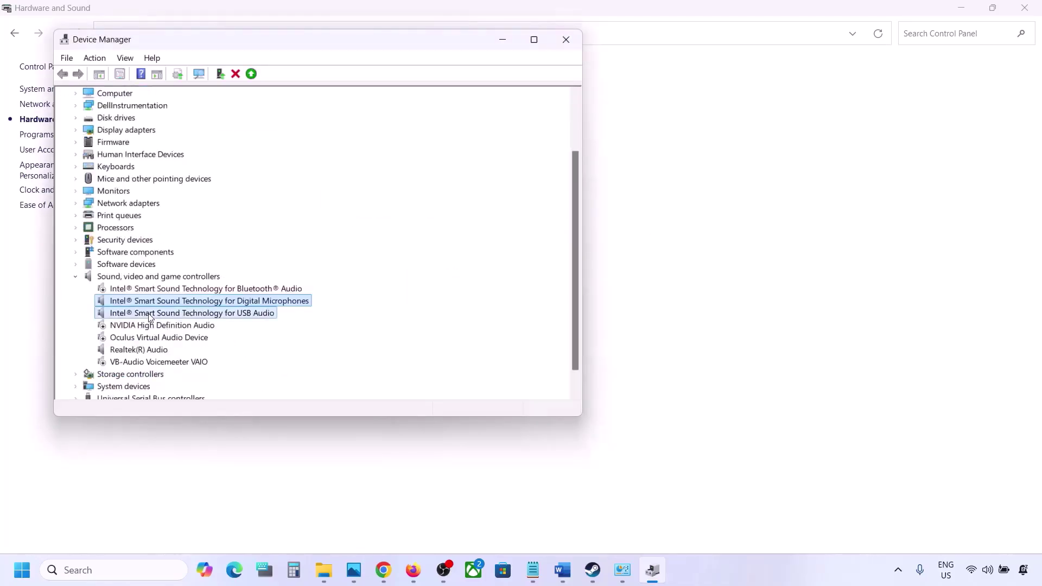
pyautogui.rightClick(150, 317)
pyautogui.click(197, 338)
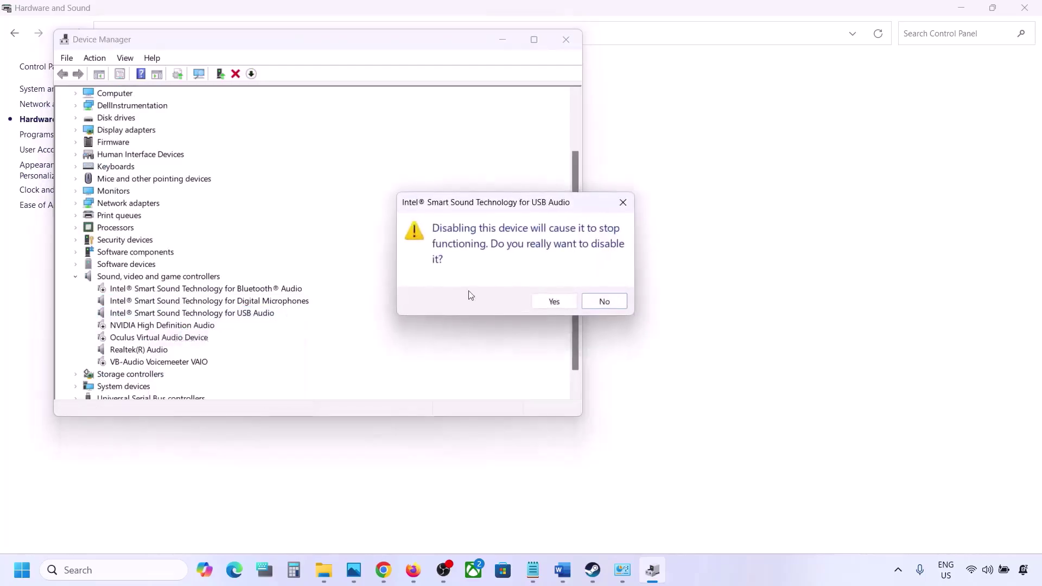
pyautogui.click(553, 301)
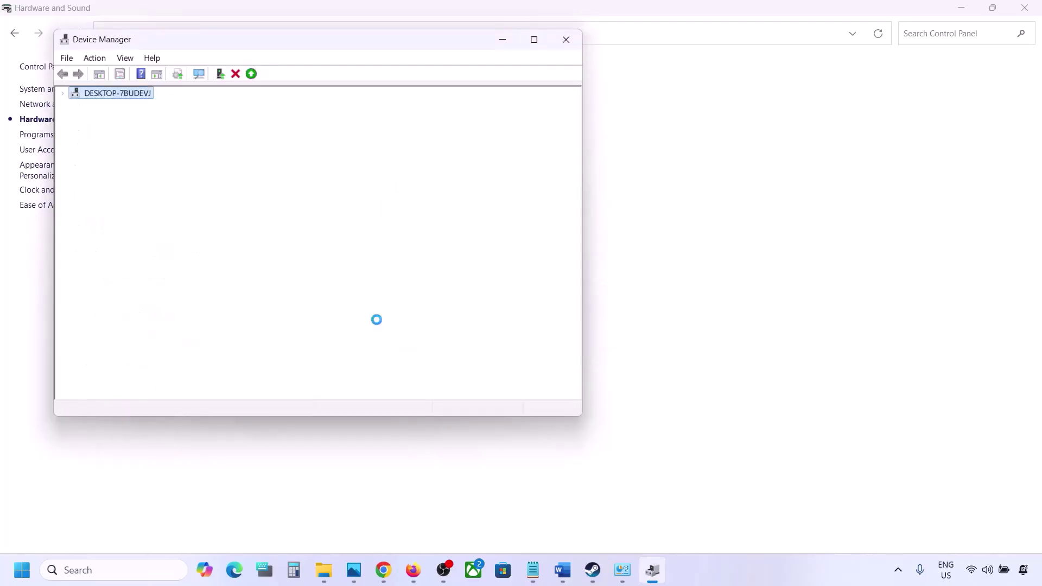
pyautogui.scroll(-3, 284, 340)
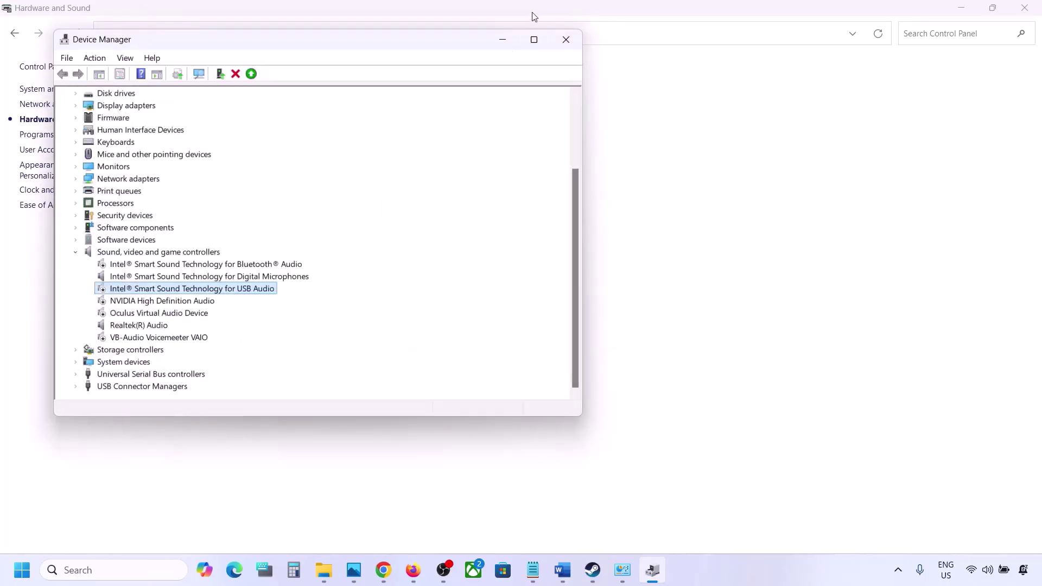
pyautogui.click(120, 324)
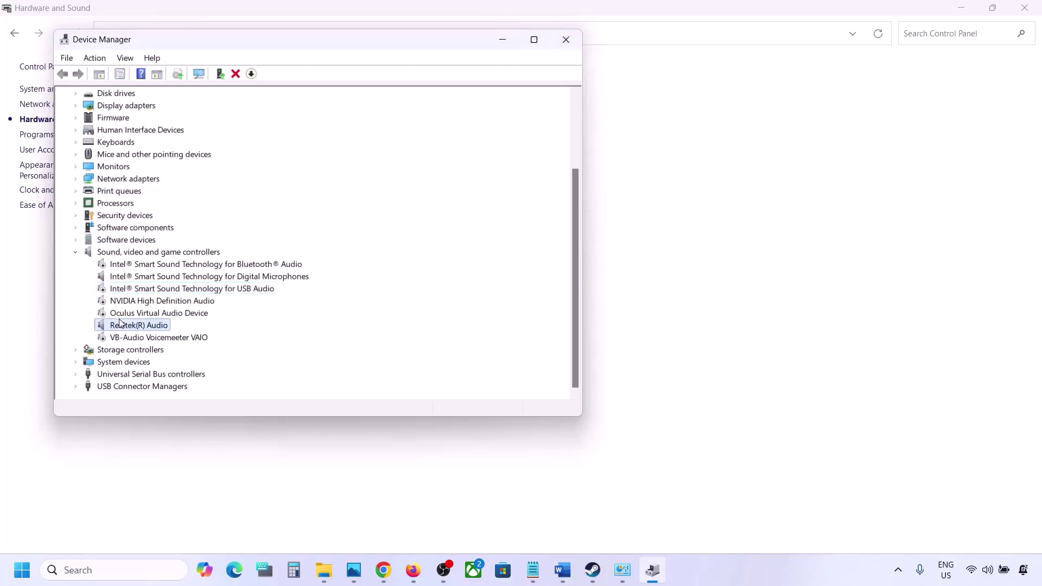
pyautogui.rightClick(138, 327)
pyautogui.click(213, 316)
pyautogui.click(567, 43)
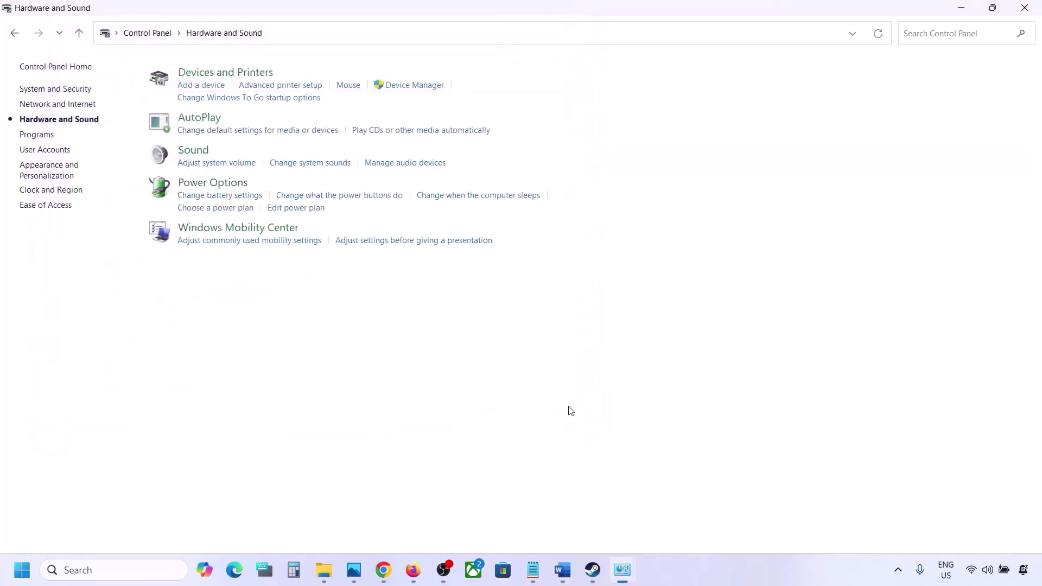
# - Copy the Step 8 shell::: link from the Word guide
pyautogui.click(568, 571)
pyautogui.scroll(-3, 448, 454)
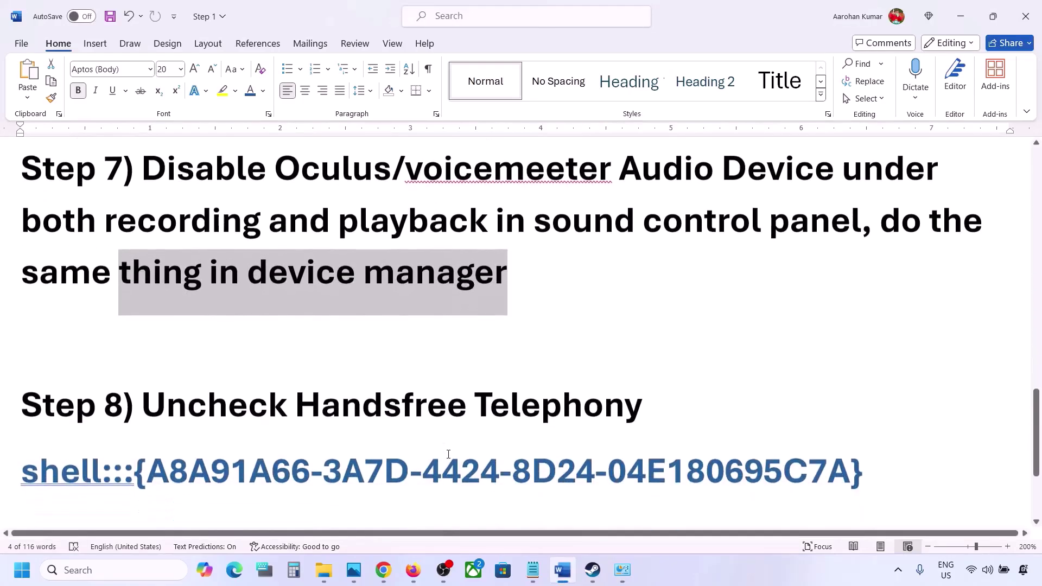
pyautogui.scroll(-2, 393, 442)
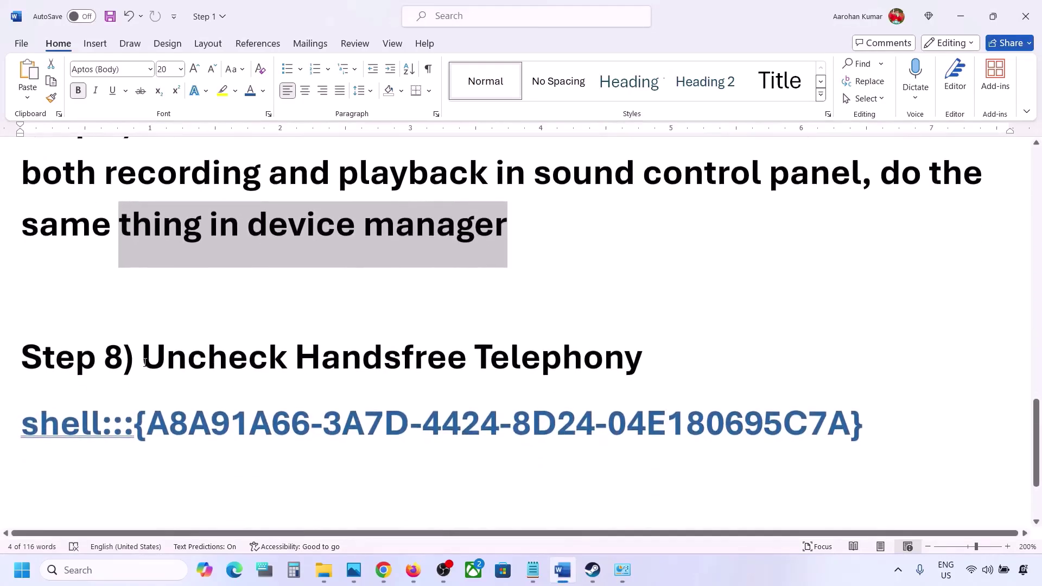
pyautogui.moveTo(143, 363); pyautogui.dragTo(642, 363)
pyautogui.click(894, 424)
pyautogui.moveTo(648, 410); pyautogui.dragTo(143, 363)
pyautogui.doubleClick(48, 420)
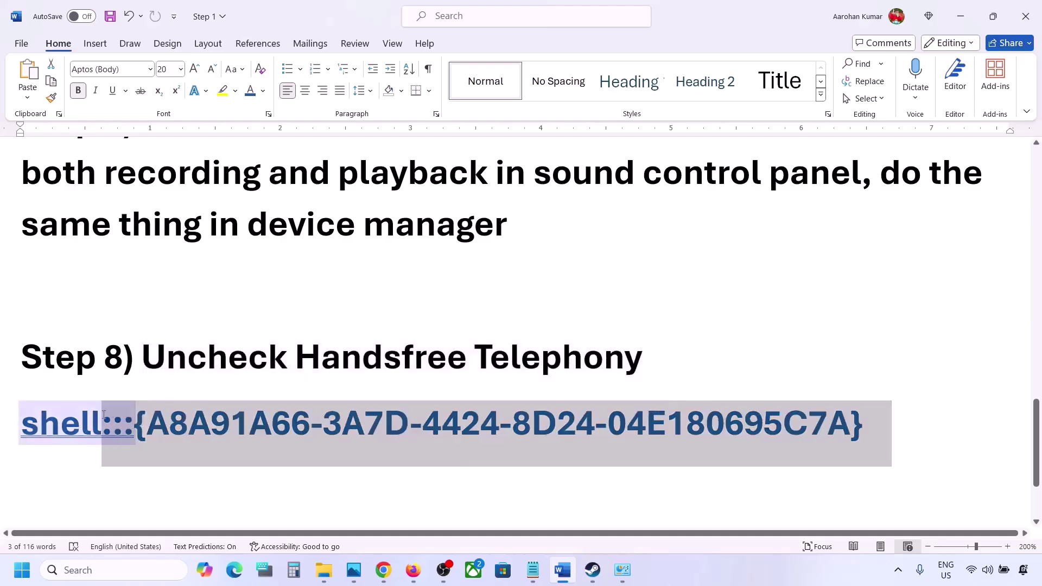
pyautogui.rightClick(48, 421)
pyautogui.click(82, 180)
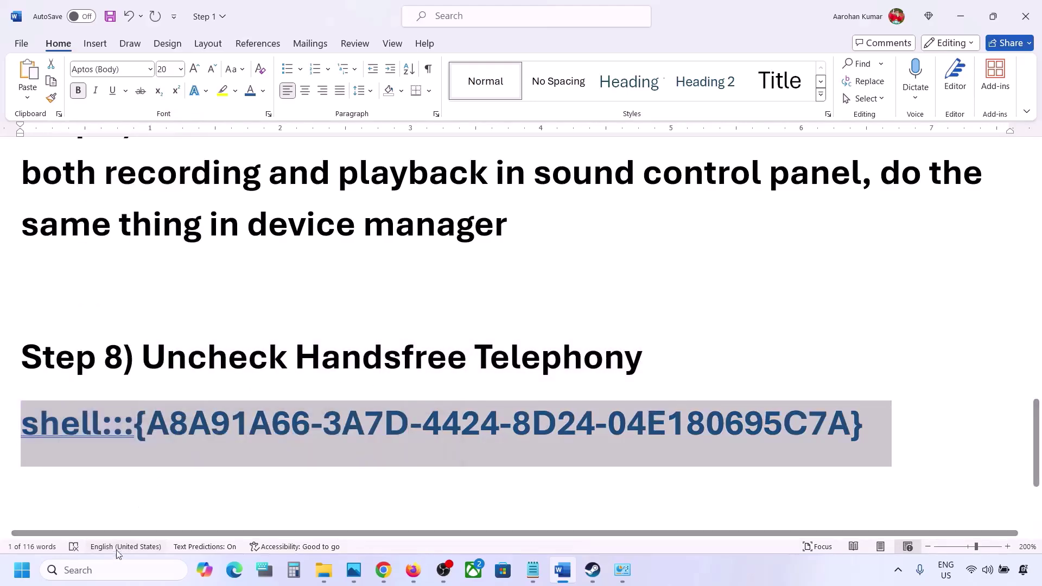
# - Paste the shell link into the Run dialog and run it to open Devices and Printers
pyautogui.click(111, 570)
pyautogui.write('run')
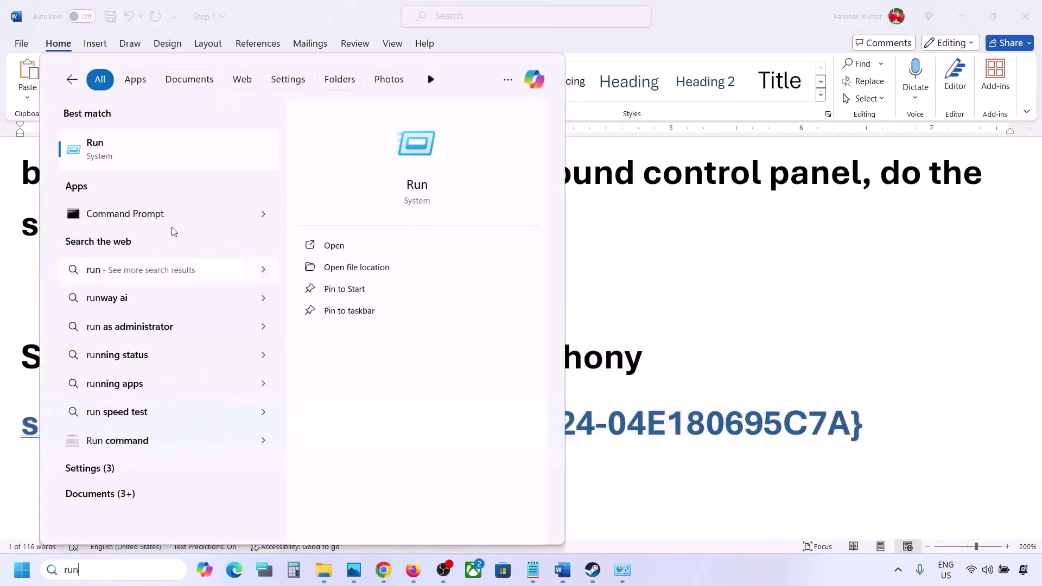
pyautogui.click(145, 160)
pyautogui.write('v')
pyautogui.hotkey('ctrl', 'v')
pyautogui.click(124, 526)
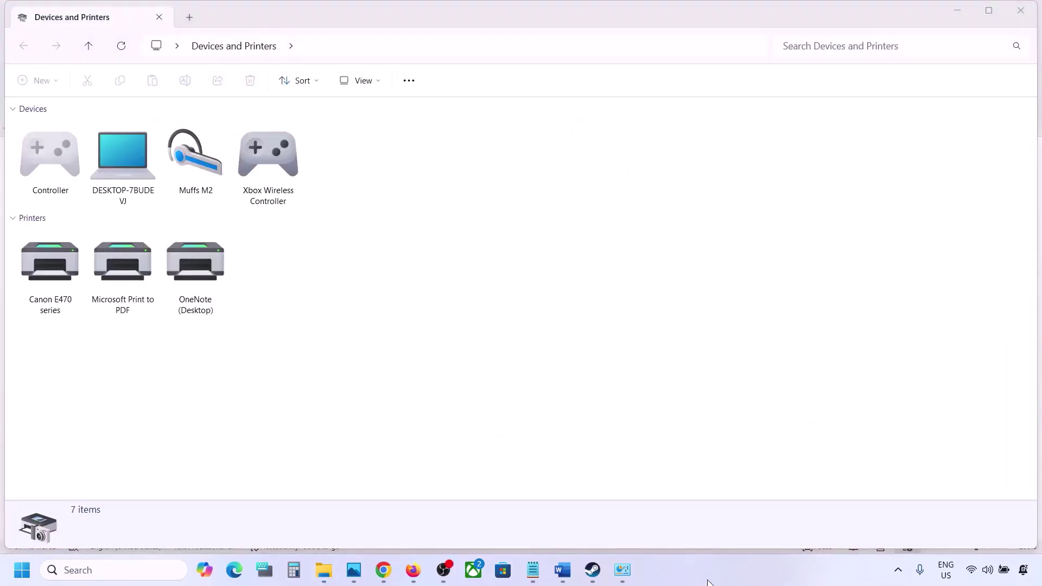
# - Uncheck Handsfree Telephony in the Muffs M2 headset's Services properties, apply it, and return to Word
pyautogui.rightClick(202, 158)
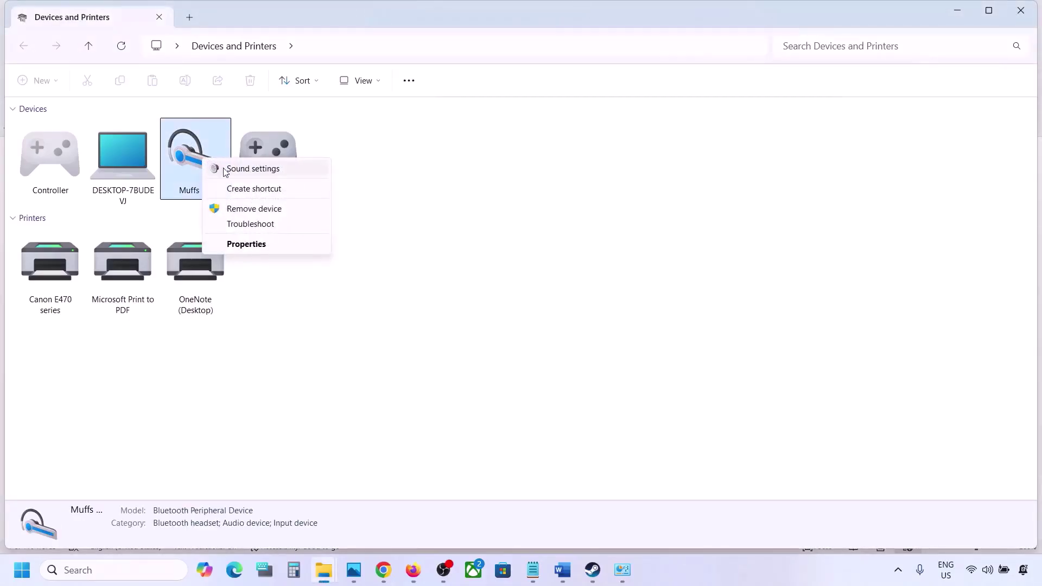
pyautogui.click(241, 244)
pyautogui.moveTo(369, 170); pyautogui.dragTo(487, 145)
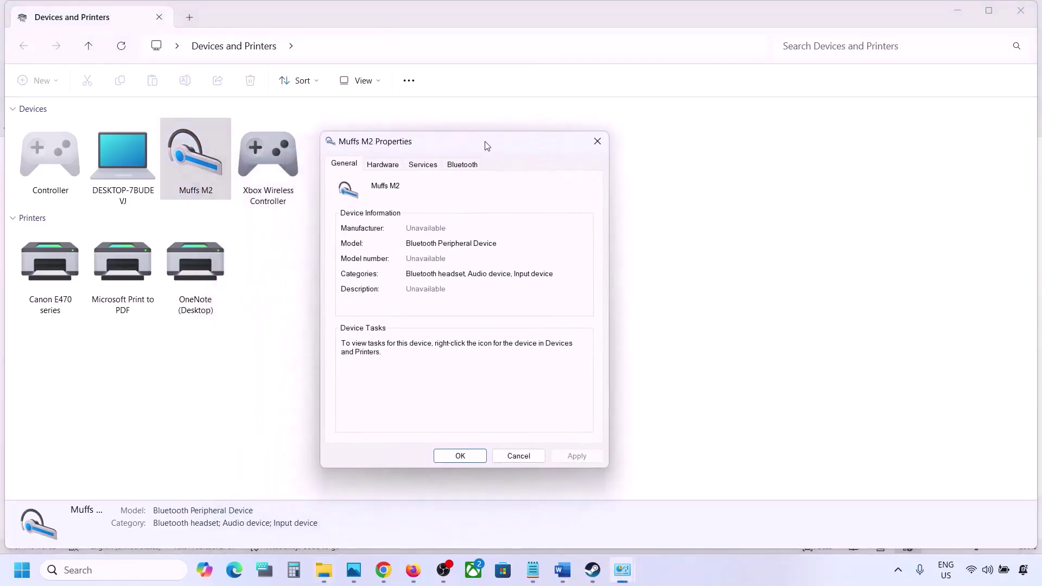
pyautogui.click(465, 166)
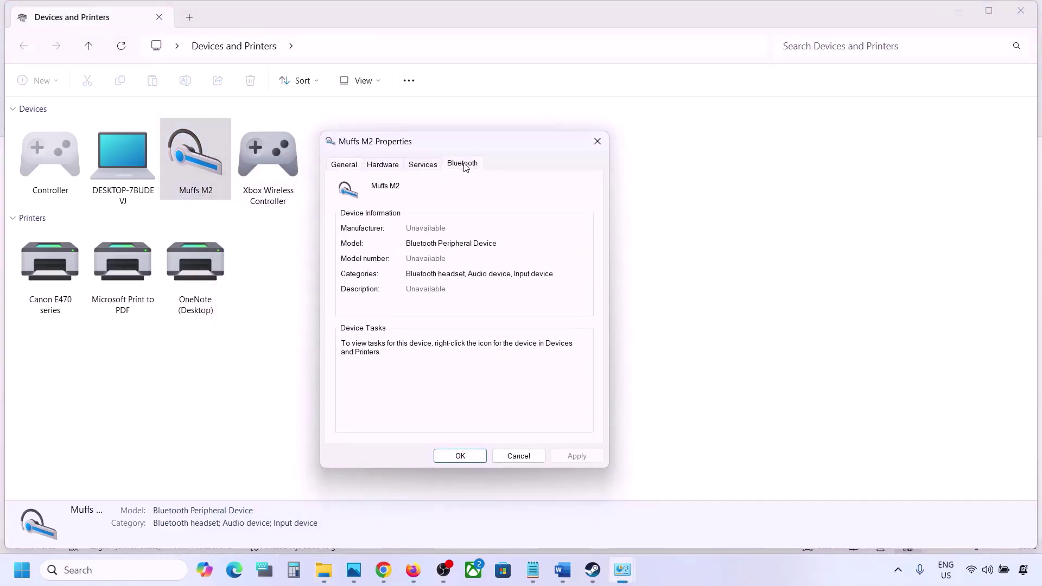
pyautogui.click(432, 170)
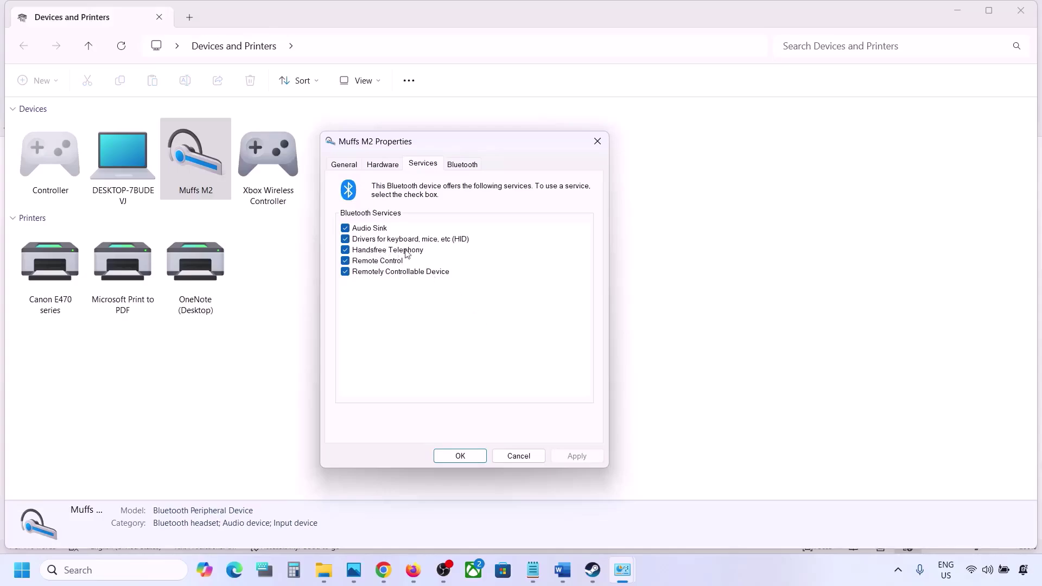
pyautogui.click(347, 250)
pyautogui.click(572, 455)
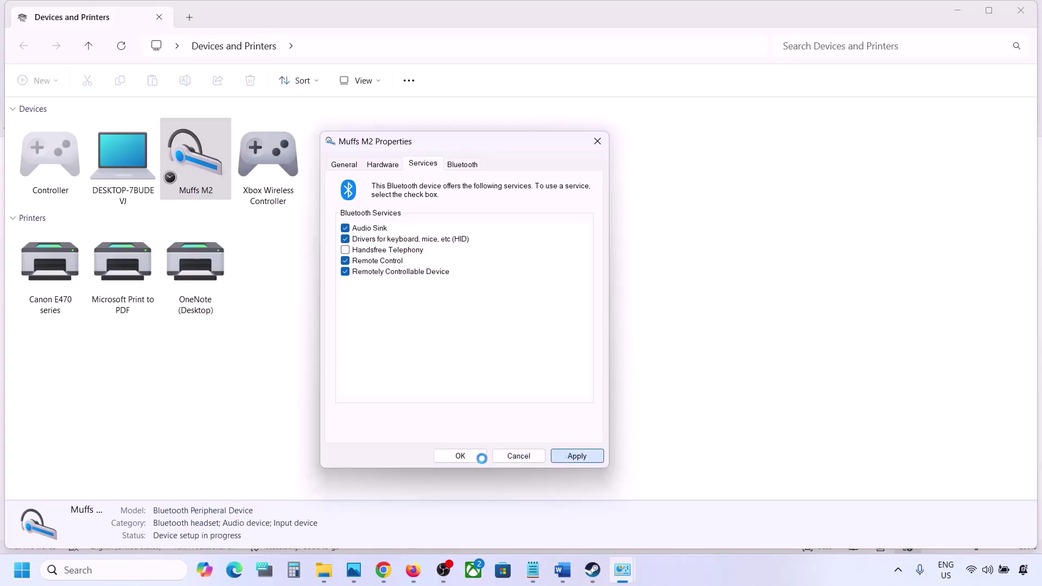
pyautogui.click(464, 456)
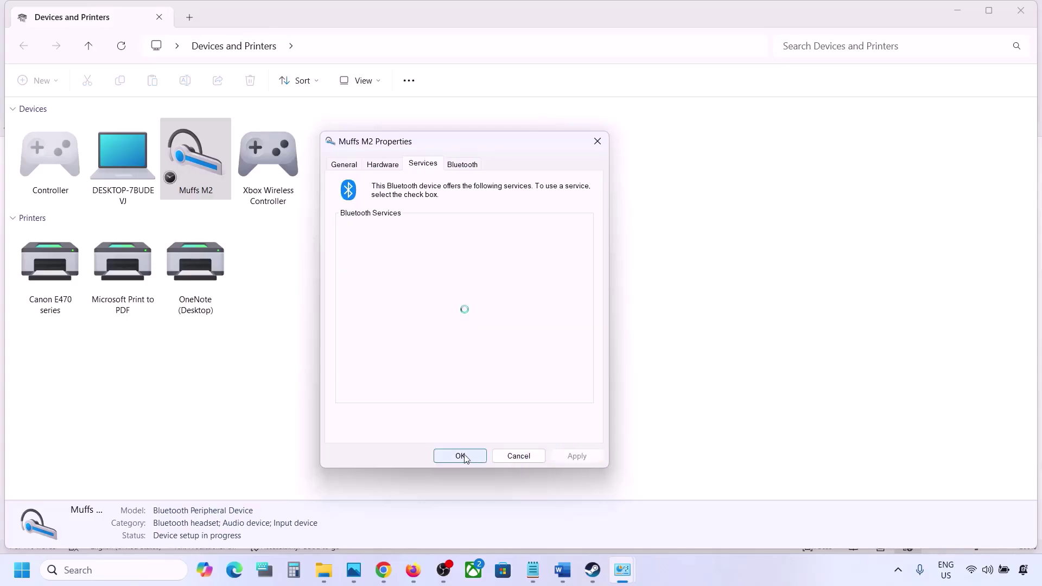
pyautogui.click(593, 571)
pyautogui.click(565, 577)
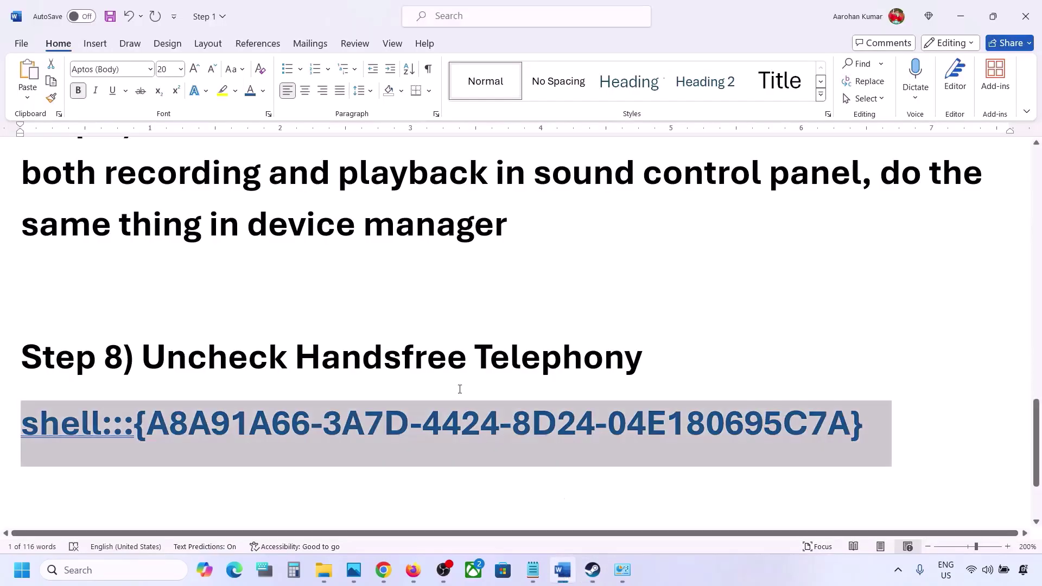
# - Select the 'Install Audio Driver' note in Word, then find the Realtek(R) Audio device in Device Manager
pyautogui.scroll(-3, 458, 389)
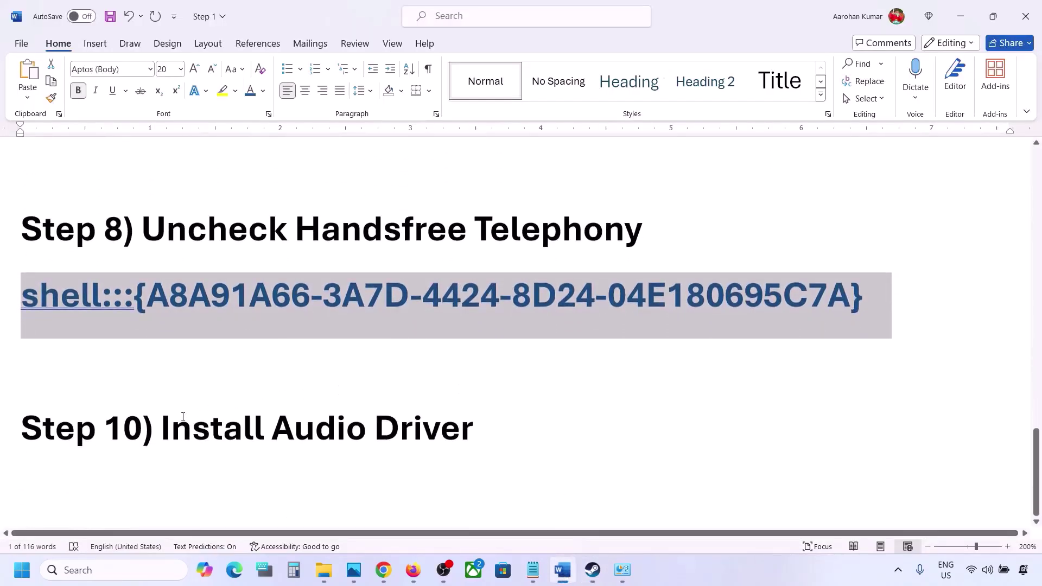
pyautogui.moveTo(178, 418); pyautogui.dragTo(470, 430)
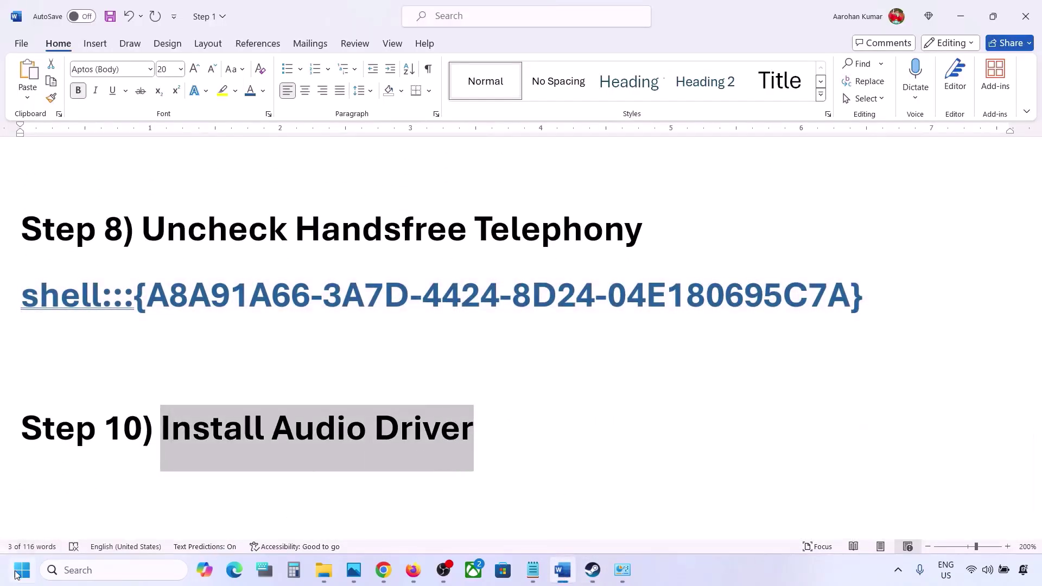
pyautogui.rightClick(16, 572)
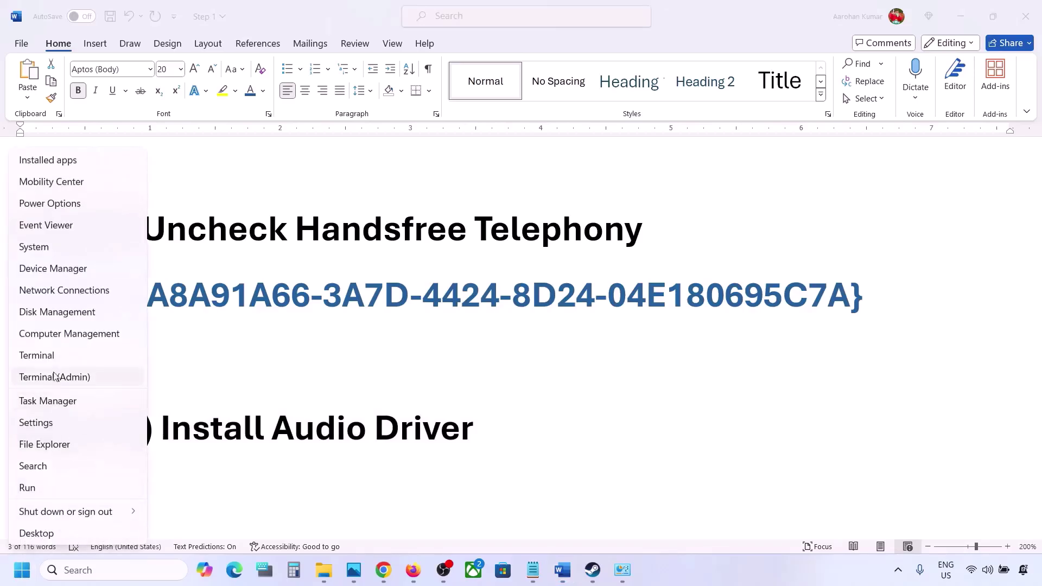
pyautogui.click(49, 269)
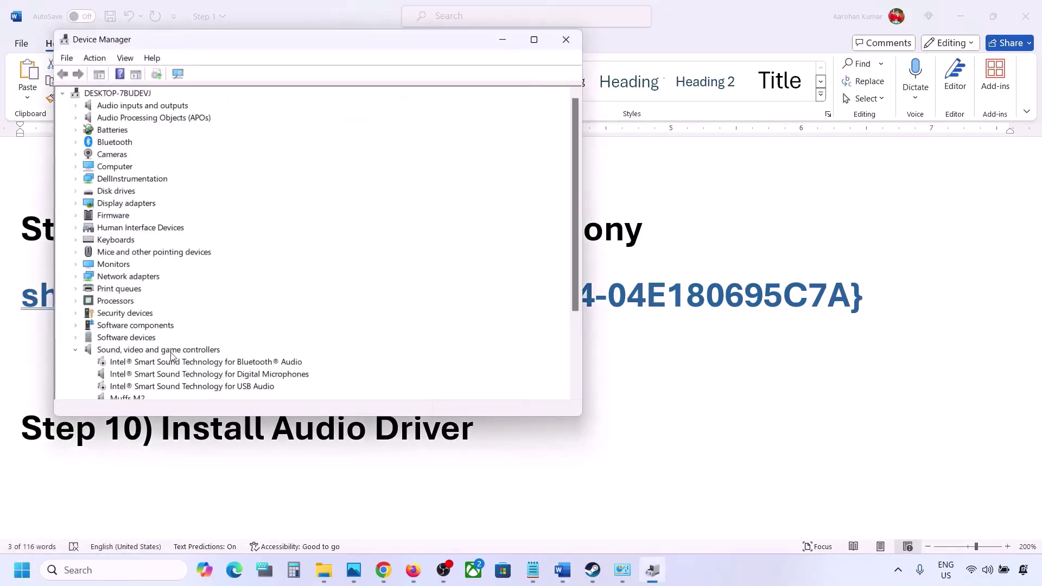
pyautogui.scroll(-2, 171, 354)
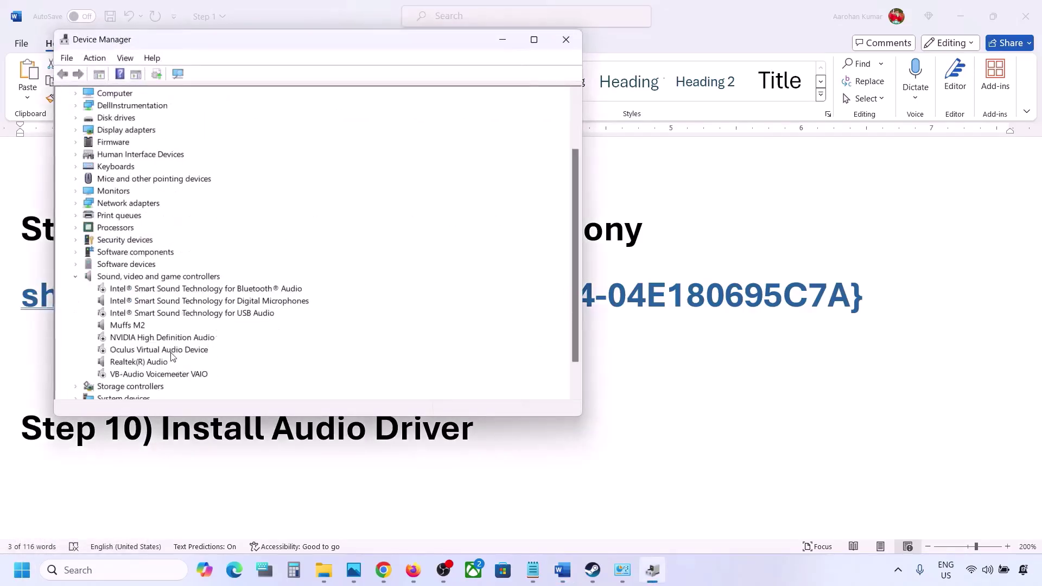
pyautogui.click(125, 364)
# - Browse the Realtek(R) Audio driver update to the Realtek Audio model, then cancel and close Device Manager
pyautogui.rightClick(128, 365)
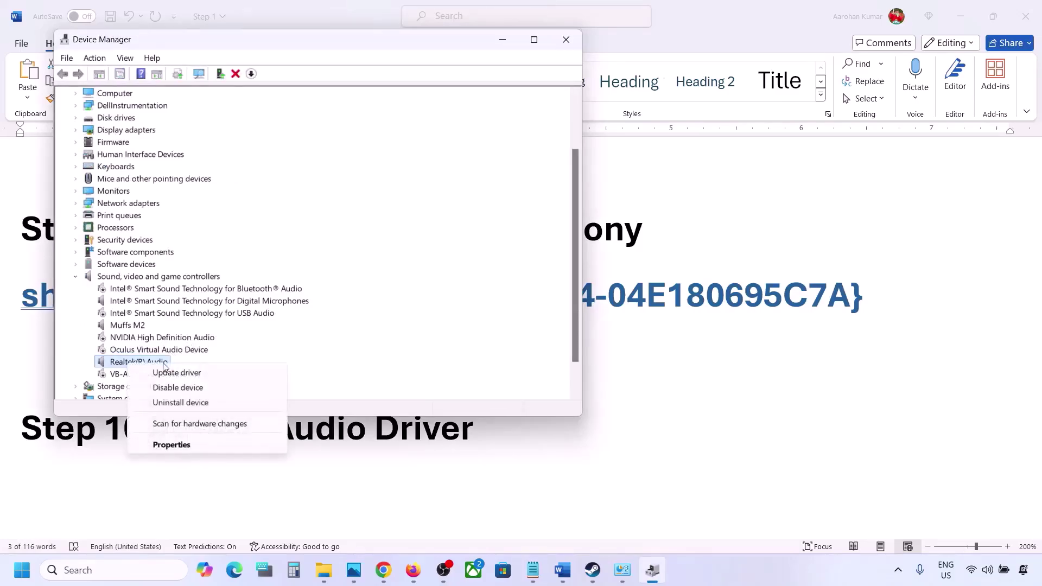
pyautogui.click(200, 374)
pyautogui.click(247, 274)
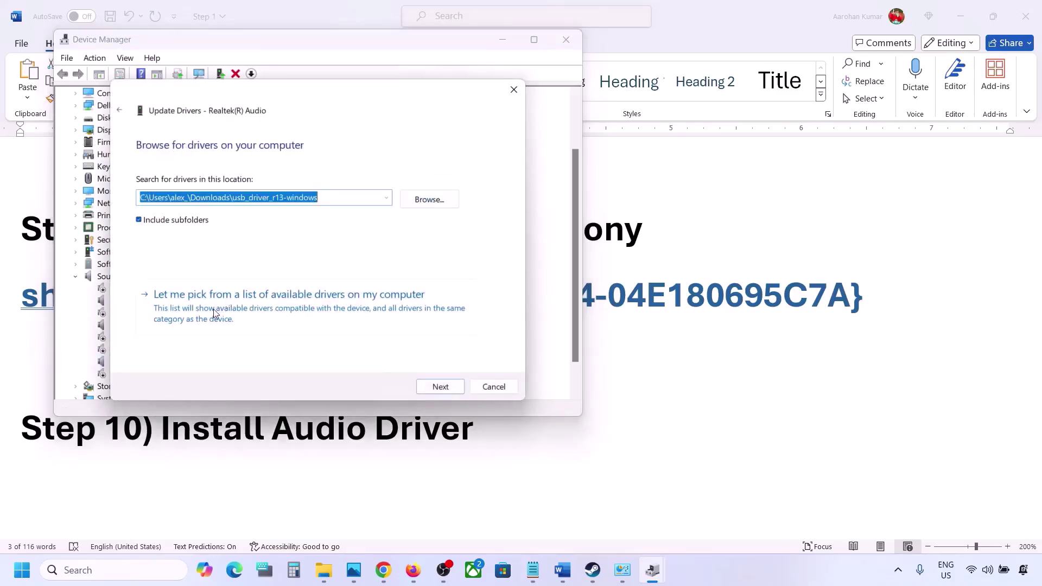
pyautogui.click(215, 313)
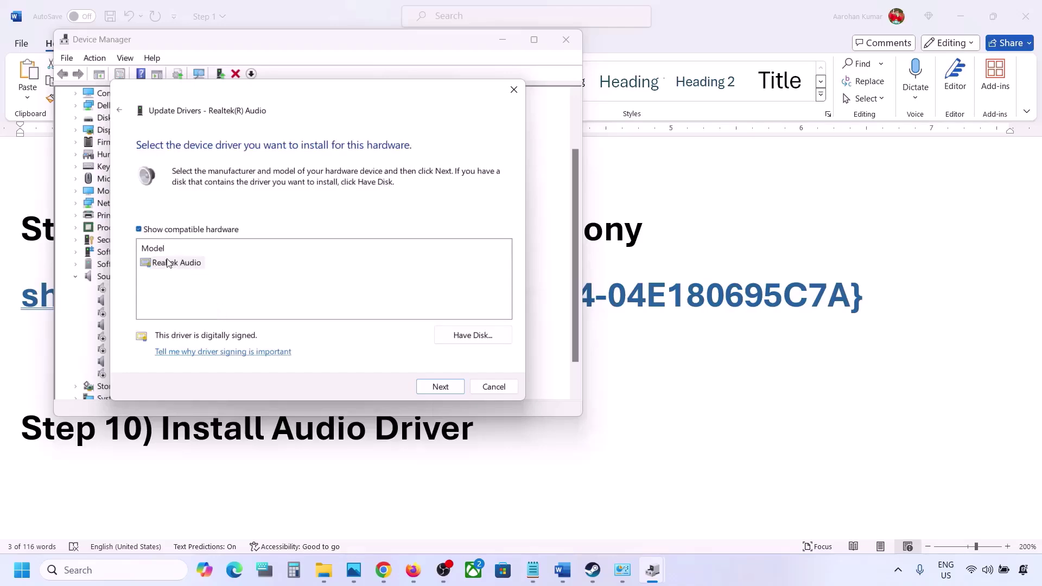
pyautogui.click(167, 263)
pyautogui.moveTo(307, 95); pyautogui.dragTo(427, 77)
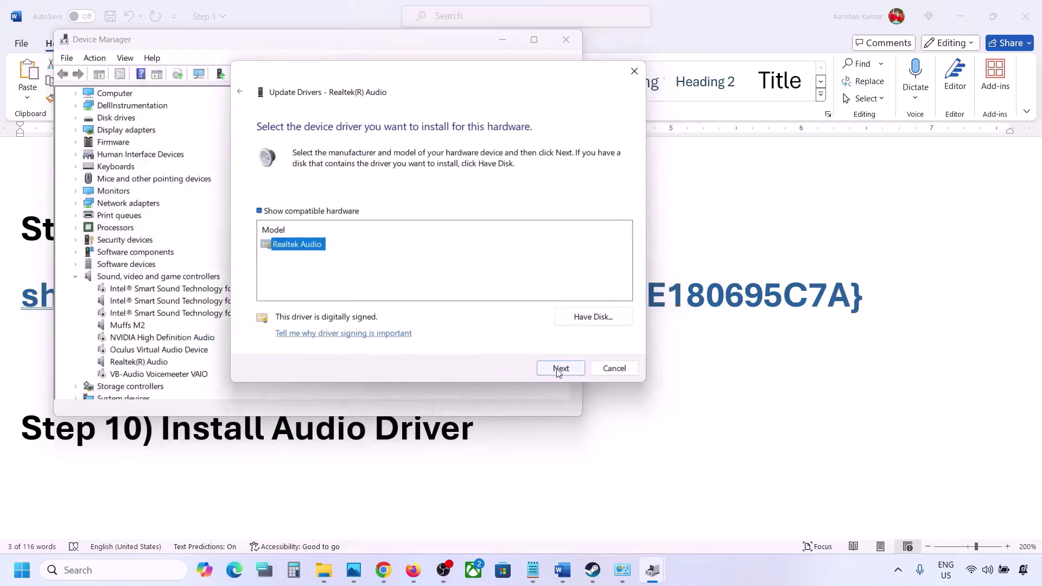
pyautogui.click(612, 369)
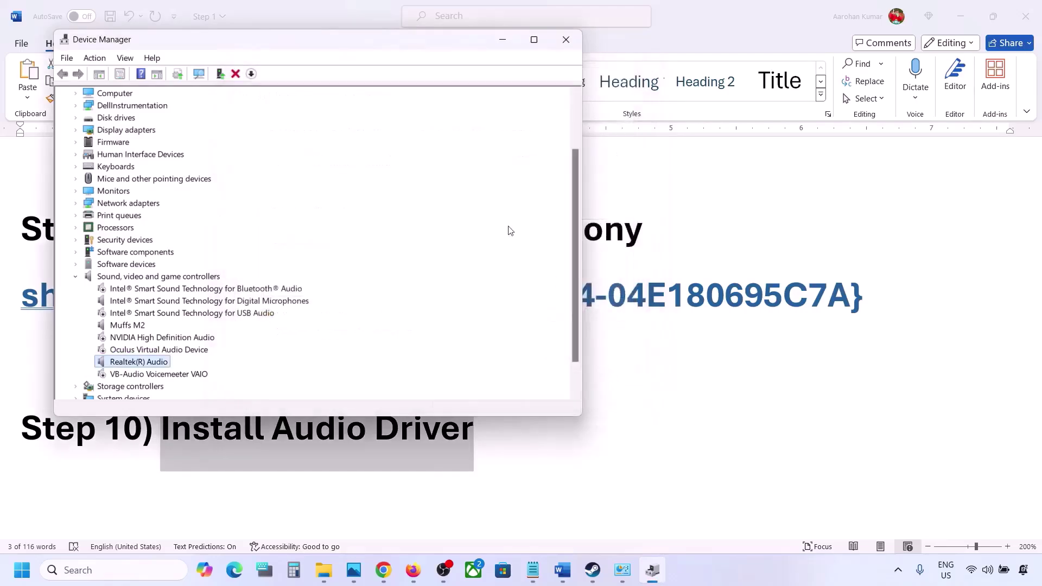
pyautogui.click(575, 38)
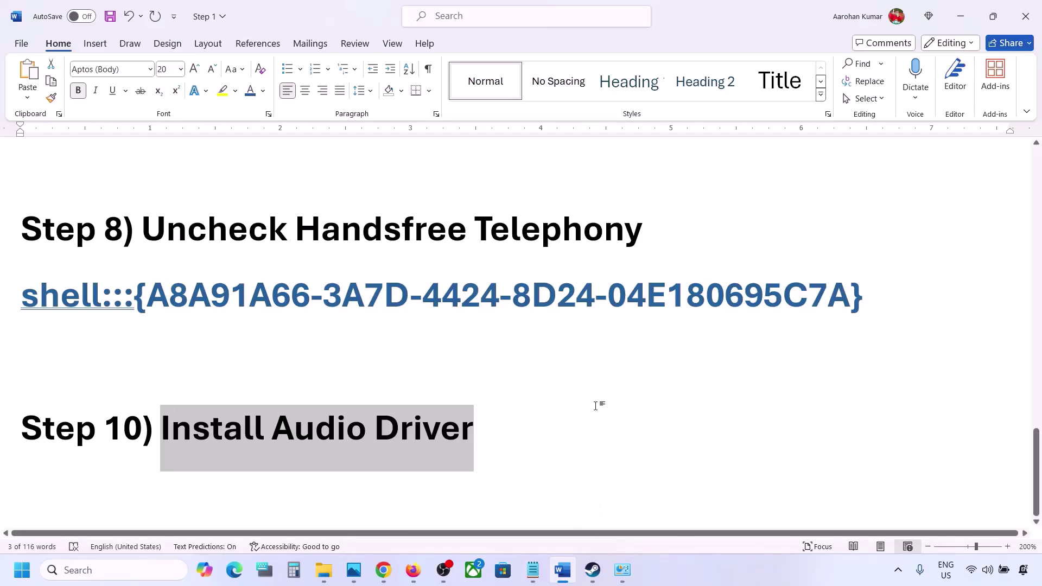
# - Scroll the Word guide back up to Step 8's Handsfree Telephony shell link
pyautogui.scroll(3, 595, 406)
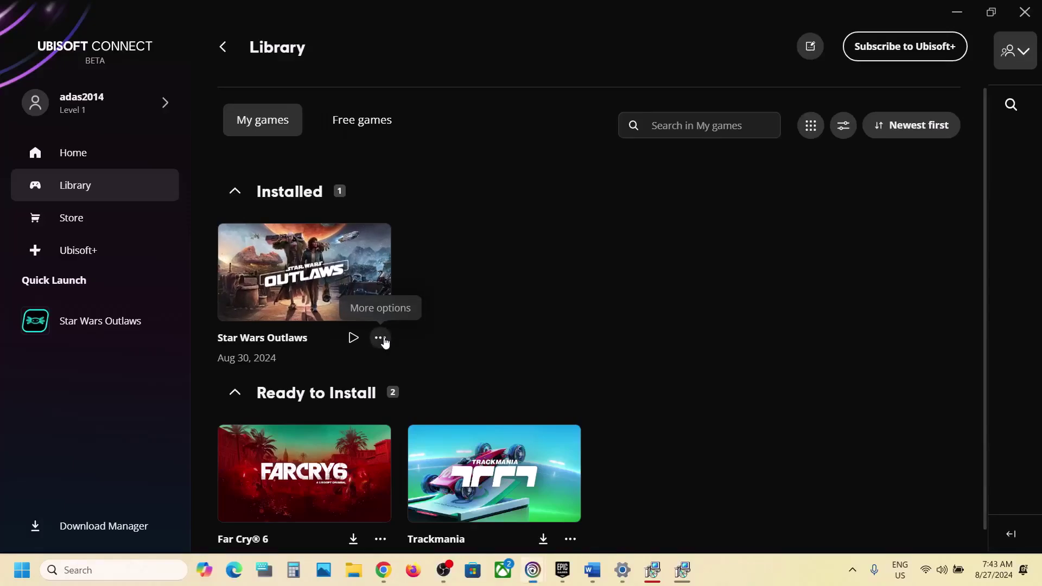
# - Run Manage > Verify files on Star Wars Outlaws and bring its progress window forward
pyautogui.click(380, 339)
pyautogui.moveTo(449, 321)
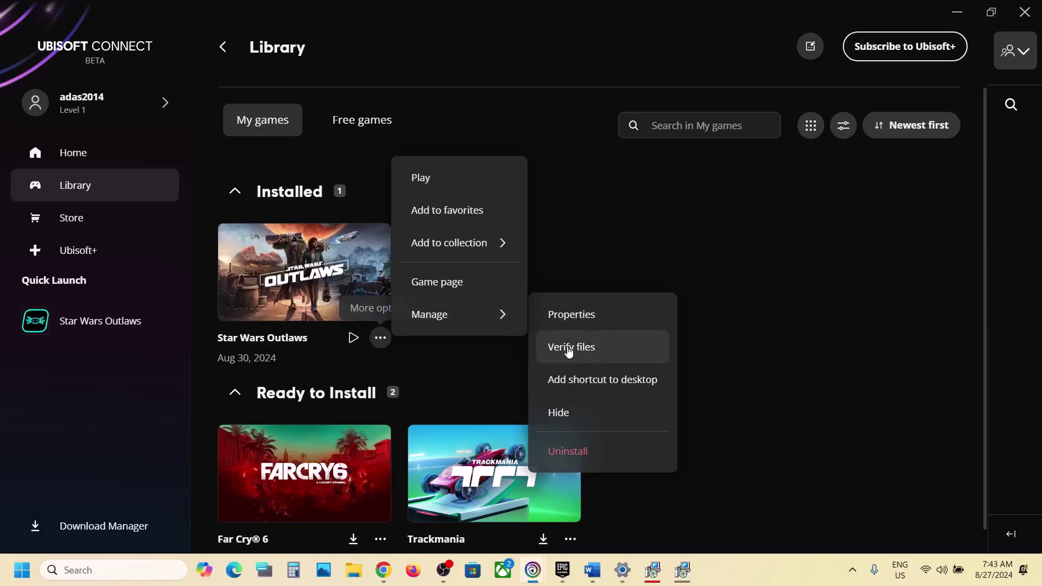
pyautogui.click(612, 358)
pyautogui.moveTo(534, 570)
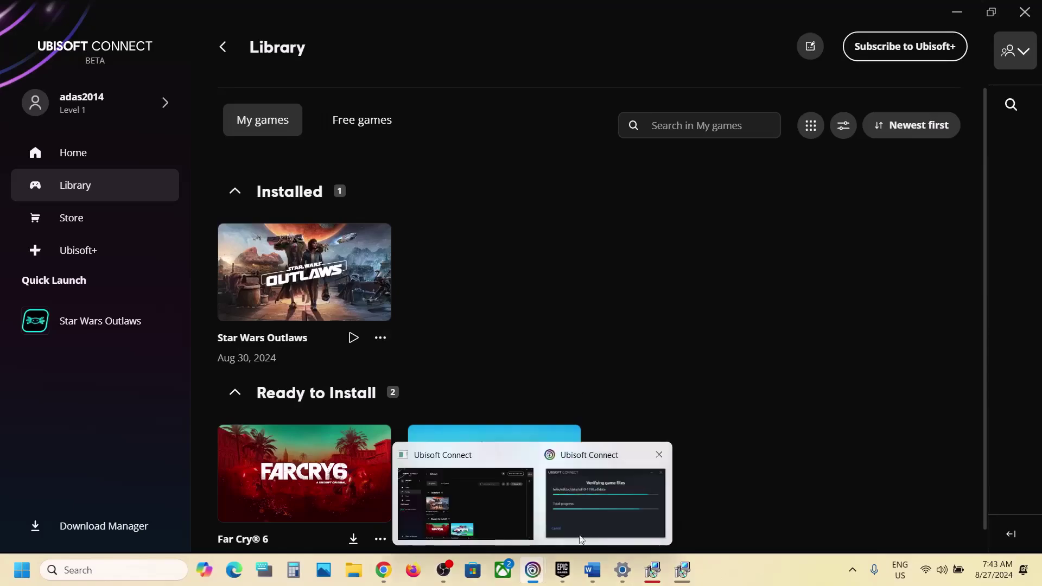
pyautogui.click(605, 508)
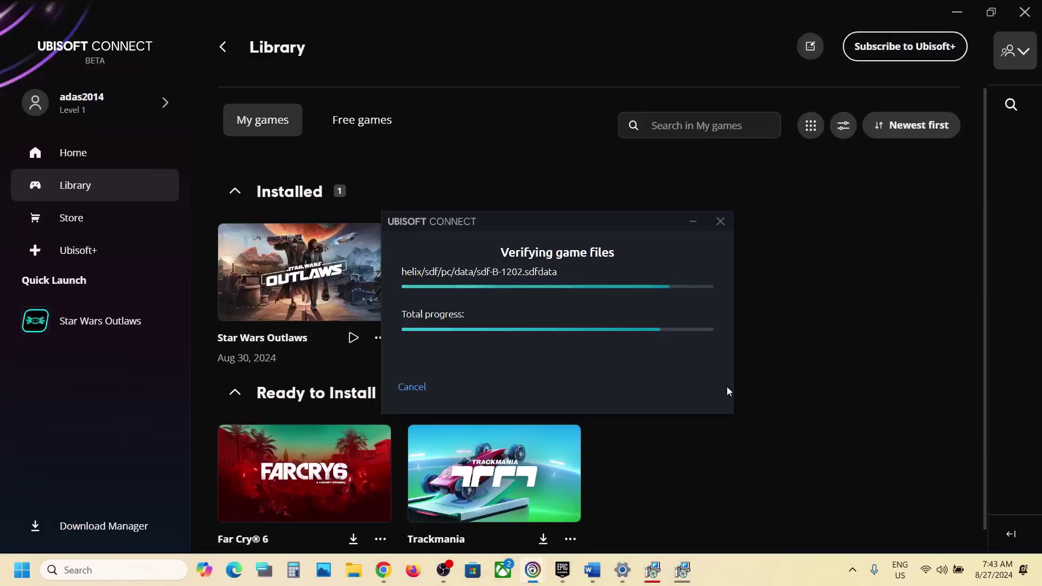